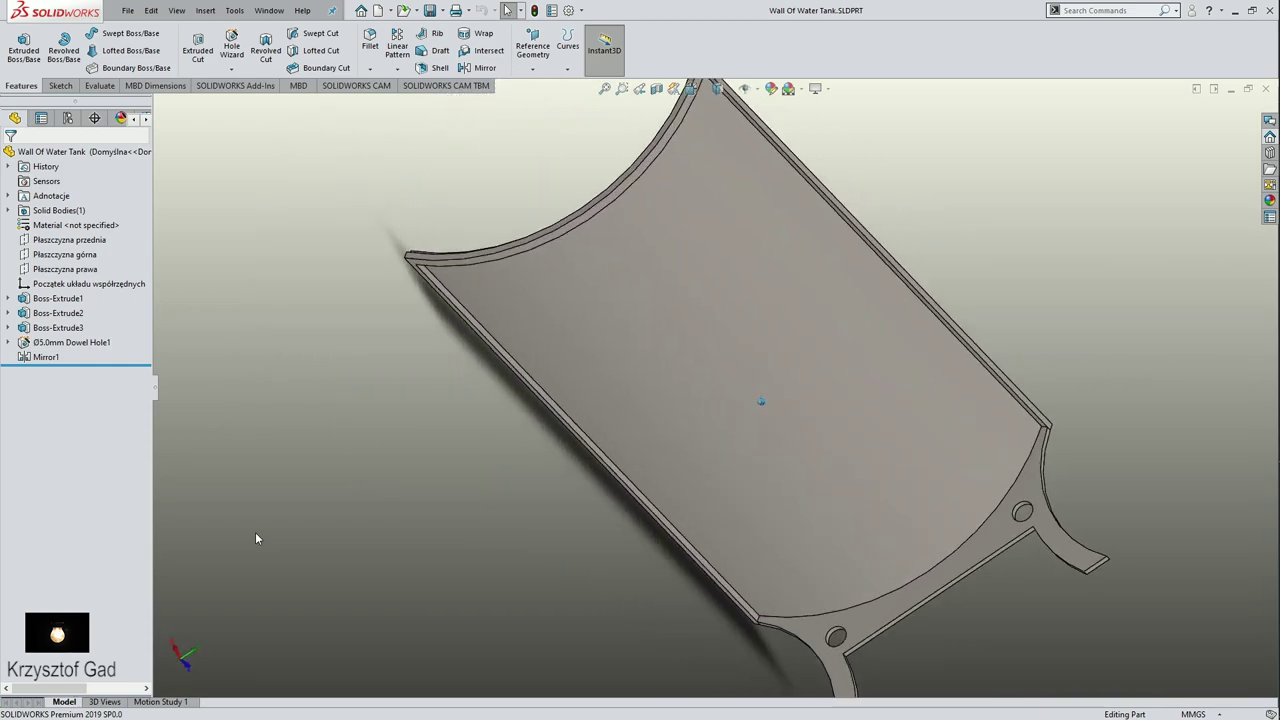
Step: Make a new drawing from the Wall Of Water Tank part using the File menu
left_click(128, 10)
left_click(150, 121)
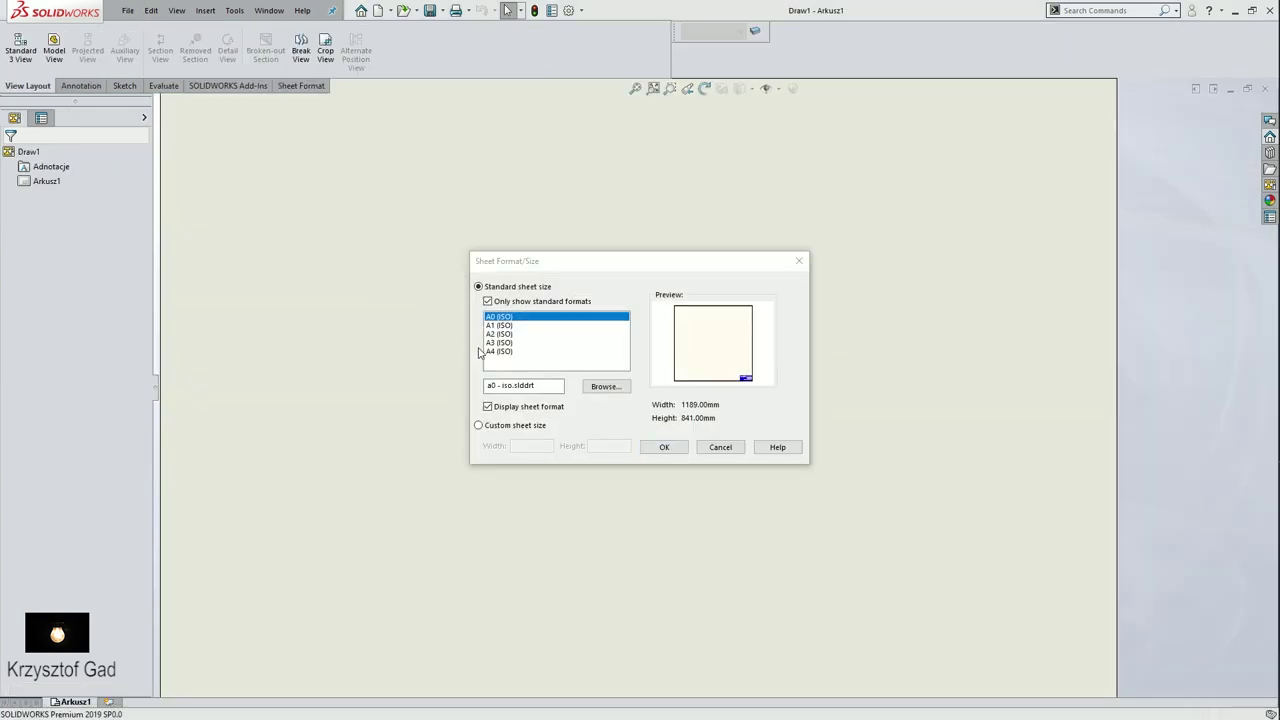
Step: Use an A4 (ISO) sheet and place the part's front view on it
left_click(503, 352)
left_click(668, 449)
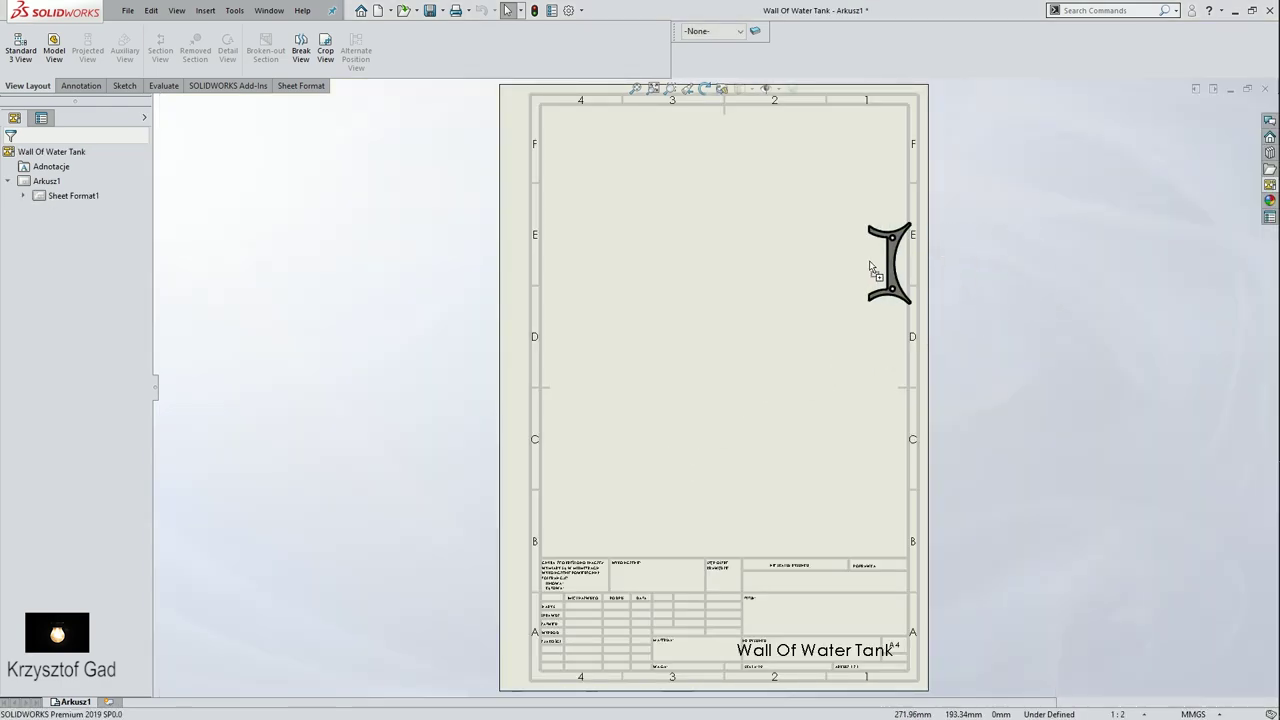
left_click_drag(1091, 265, 731, 233)
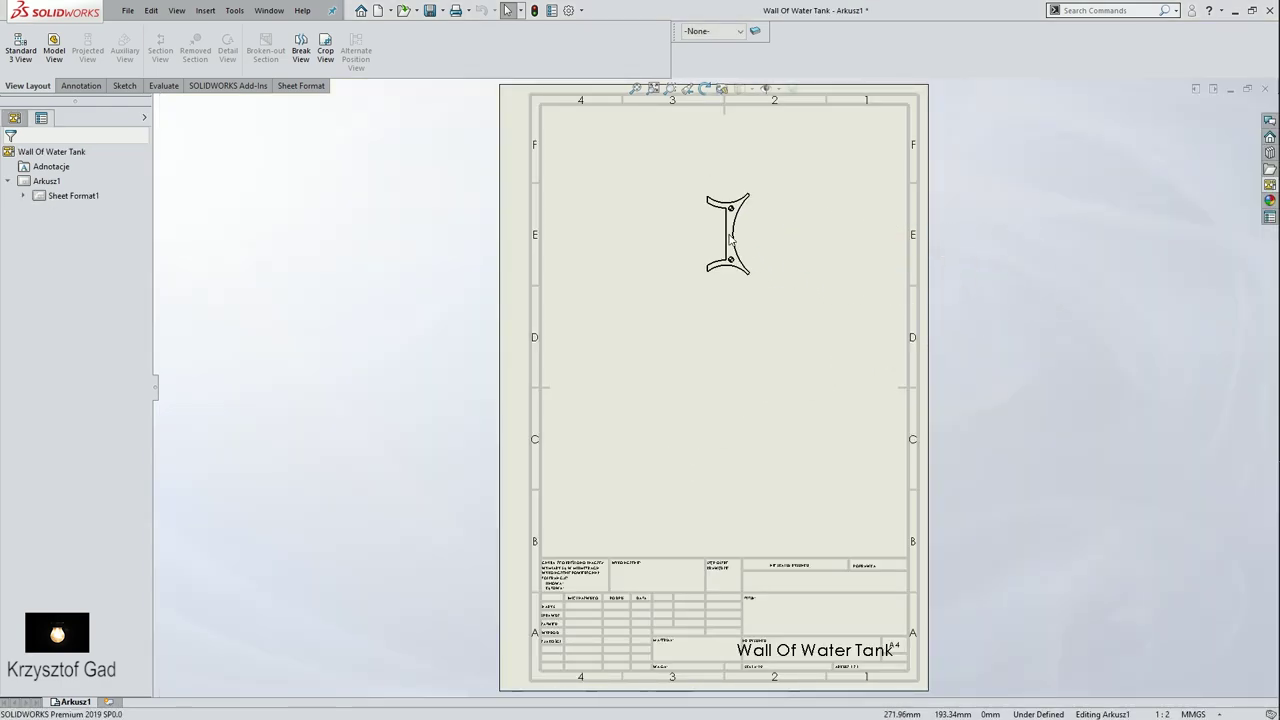
scroll(731, 240, "down", 3)
scroll(729, 242, "down", 3)
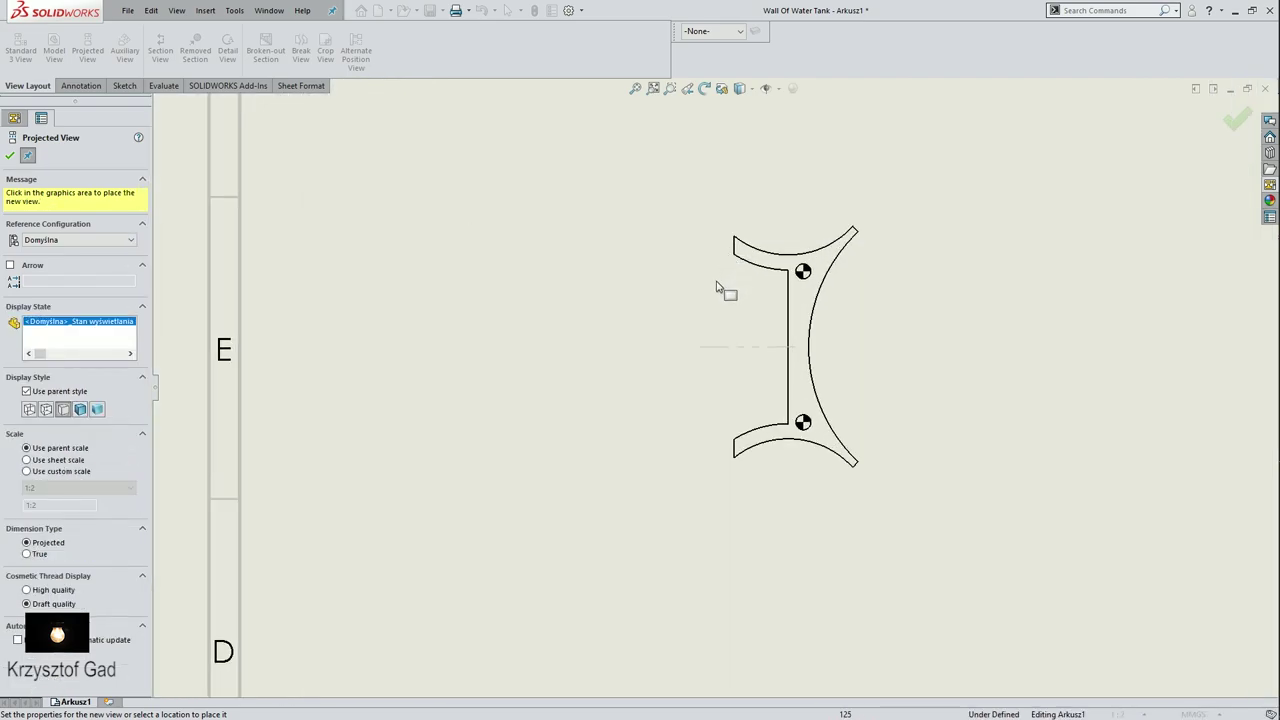
key("Escape")
Step: Set the front view to a larger custom scale of 1:2
left_click(580, 371)
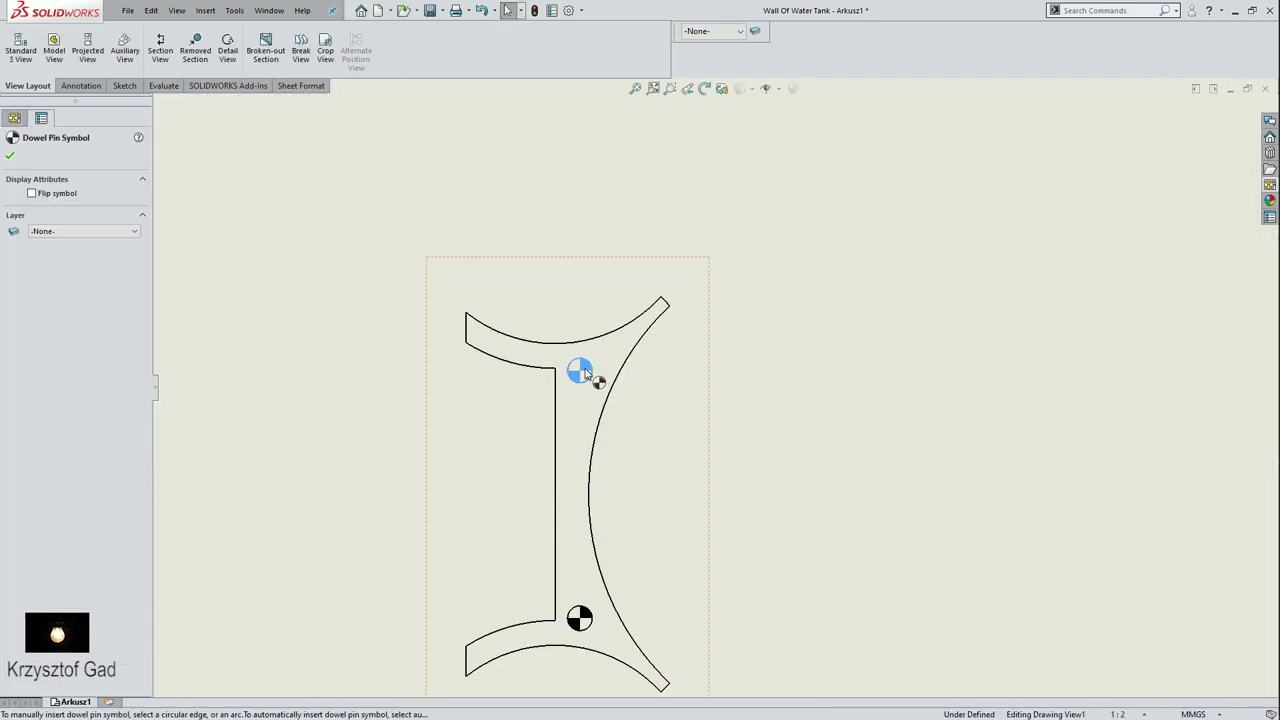
left_click(612, 536)
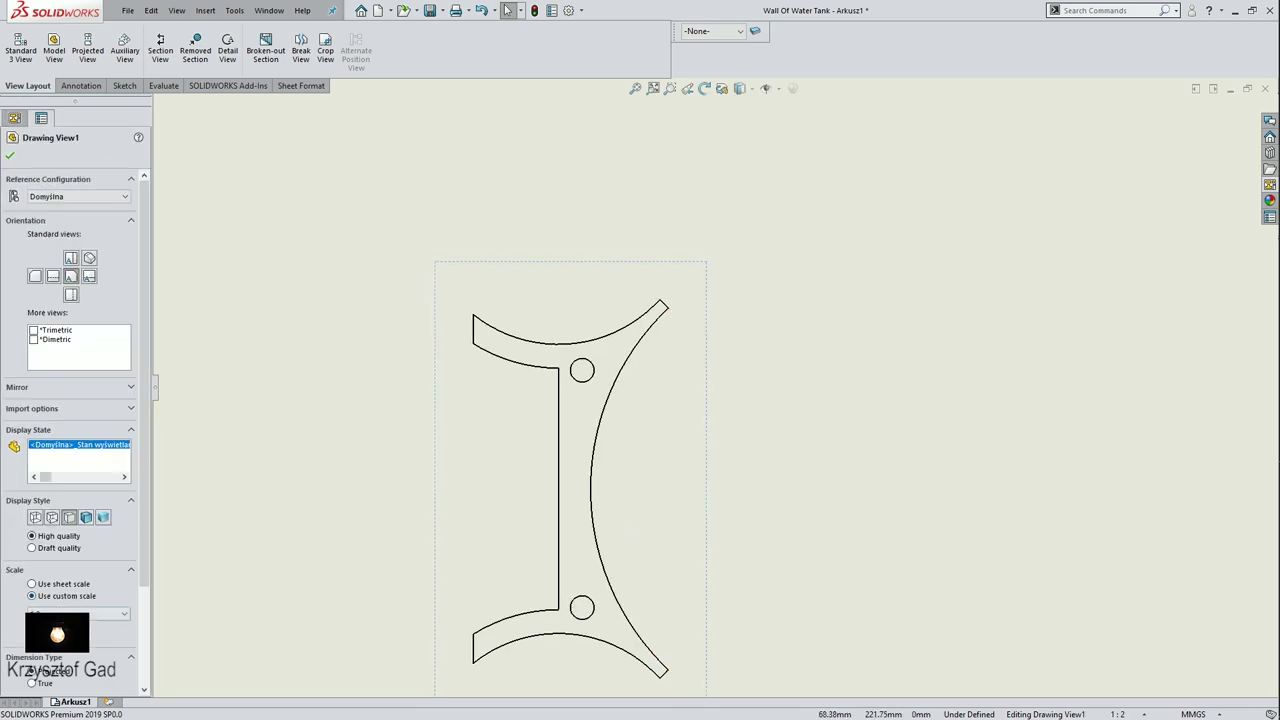
left_click(78, 613)
left_click(70, 505)
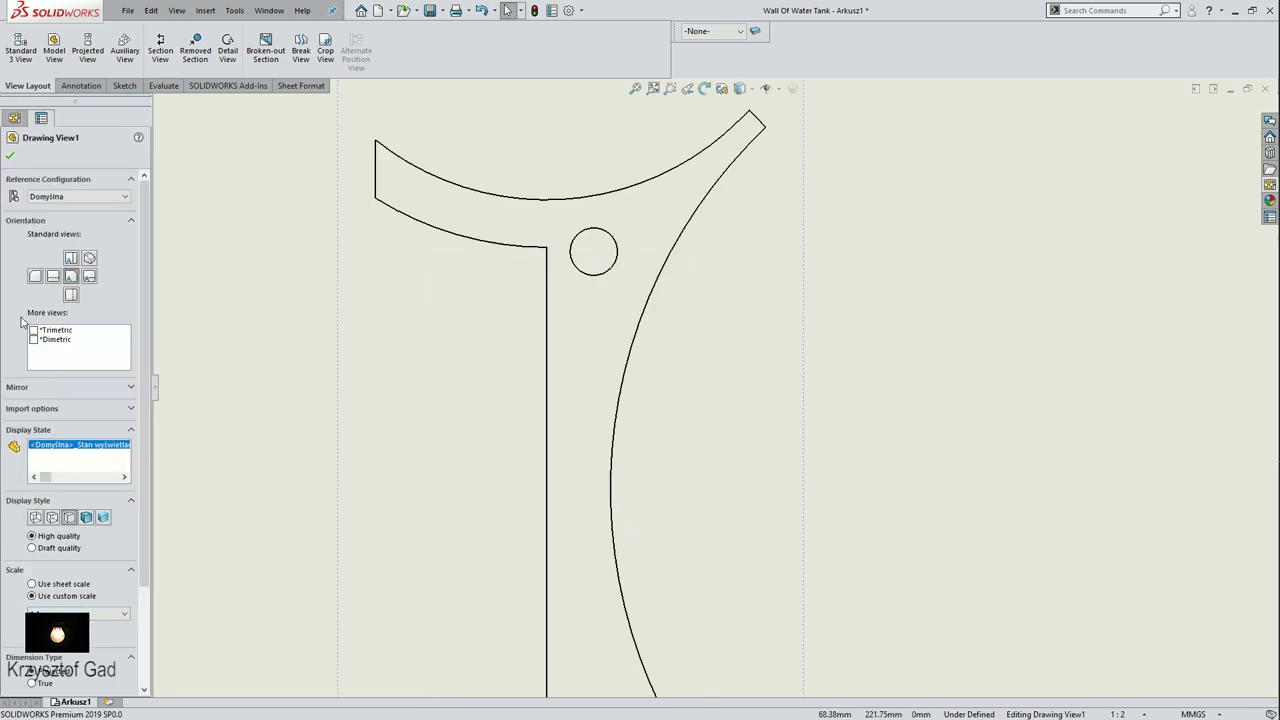
left_click(12, 158)
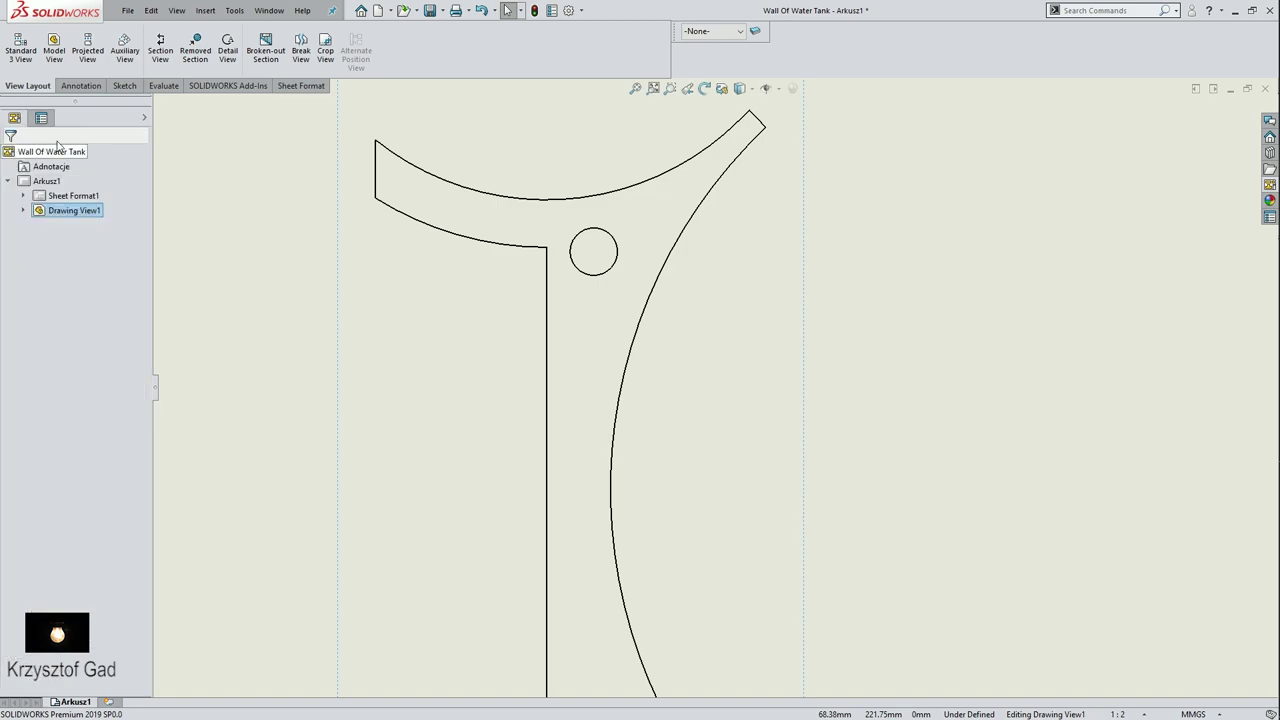
Step: Add center marks to the upper and lower holes
left_click(80, 86)
left_click(520, 33)
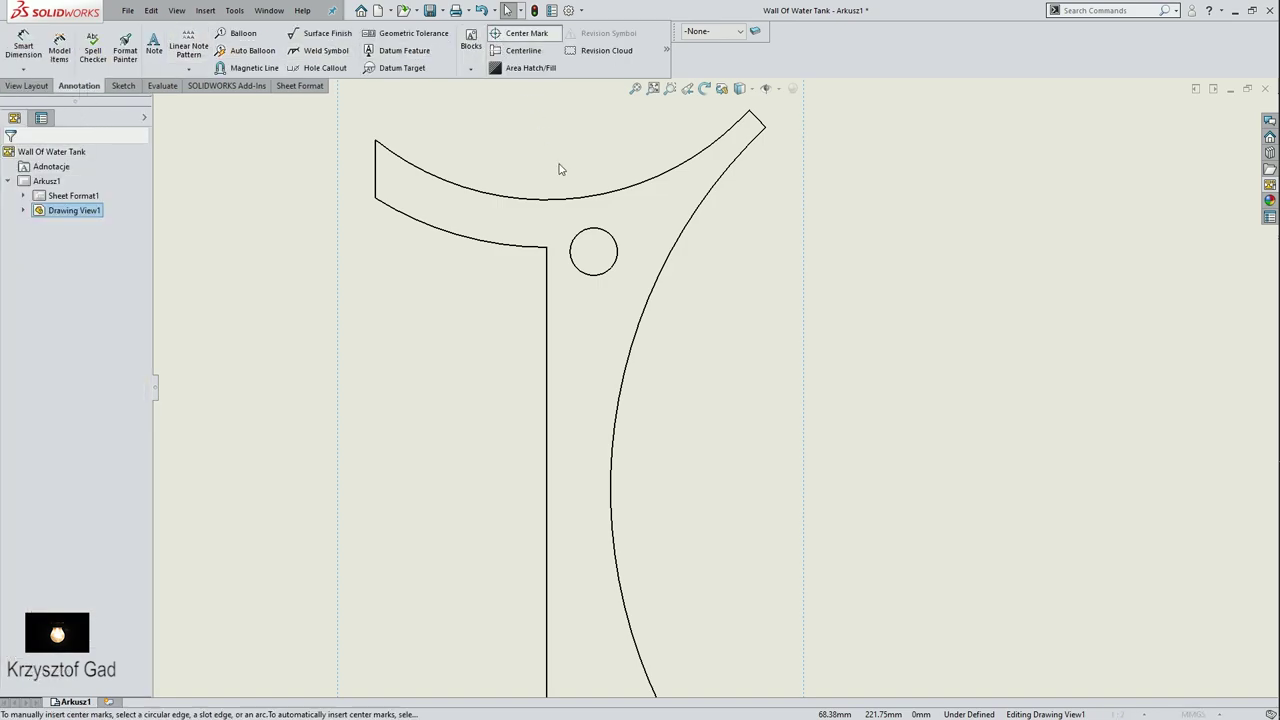
left_click(583, 242)
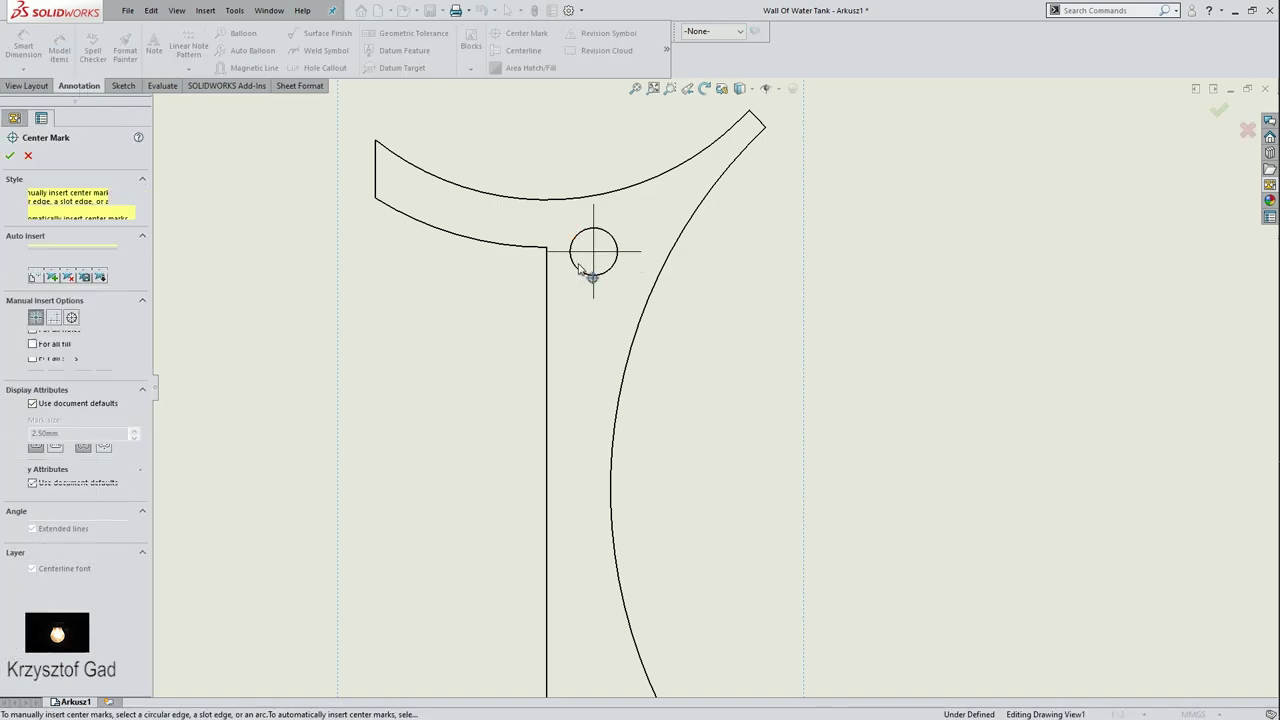
scroll(594, 406, "up", 3)
left_click(602, 399)
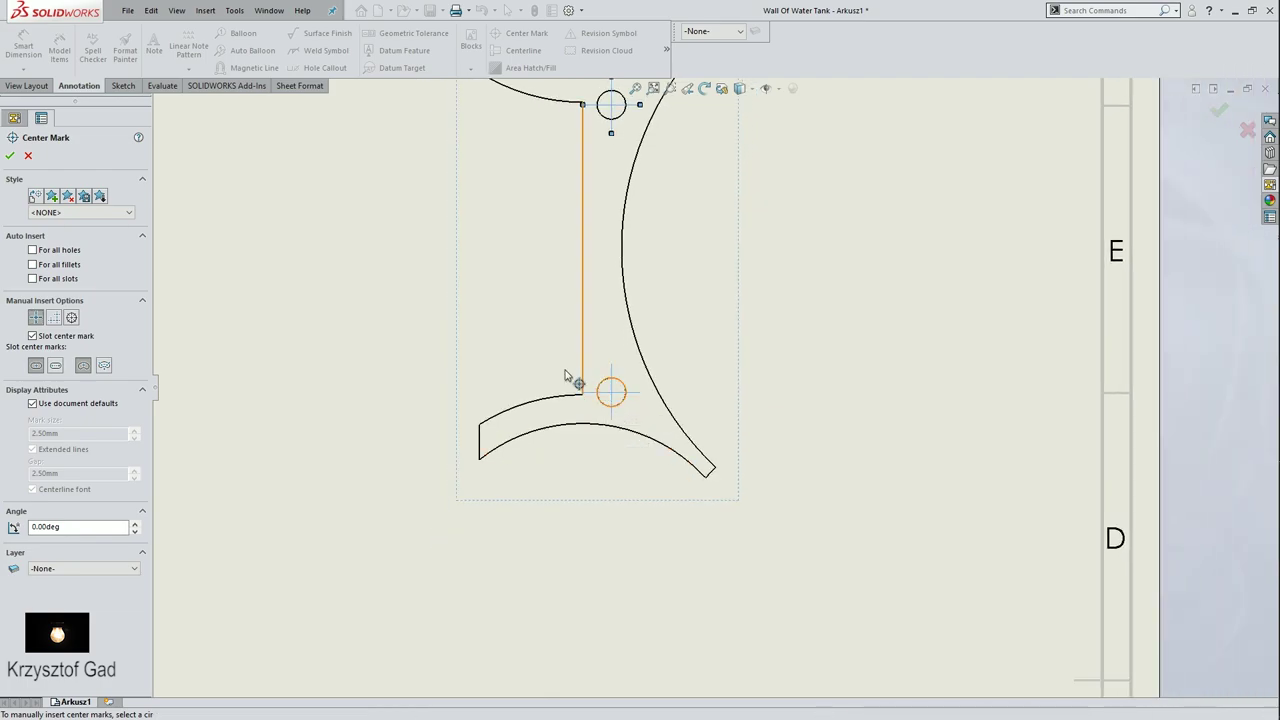
left_click(9, 156)
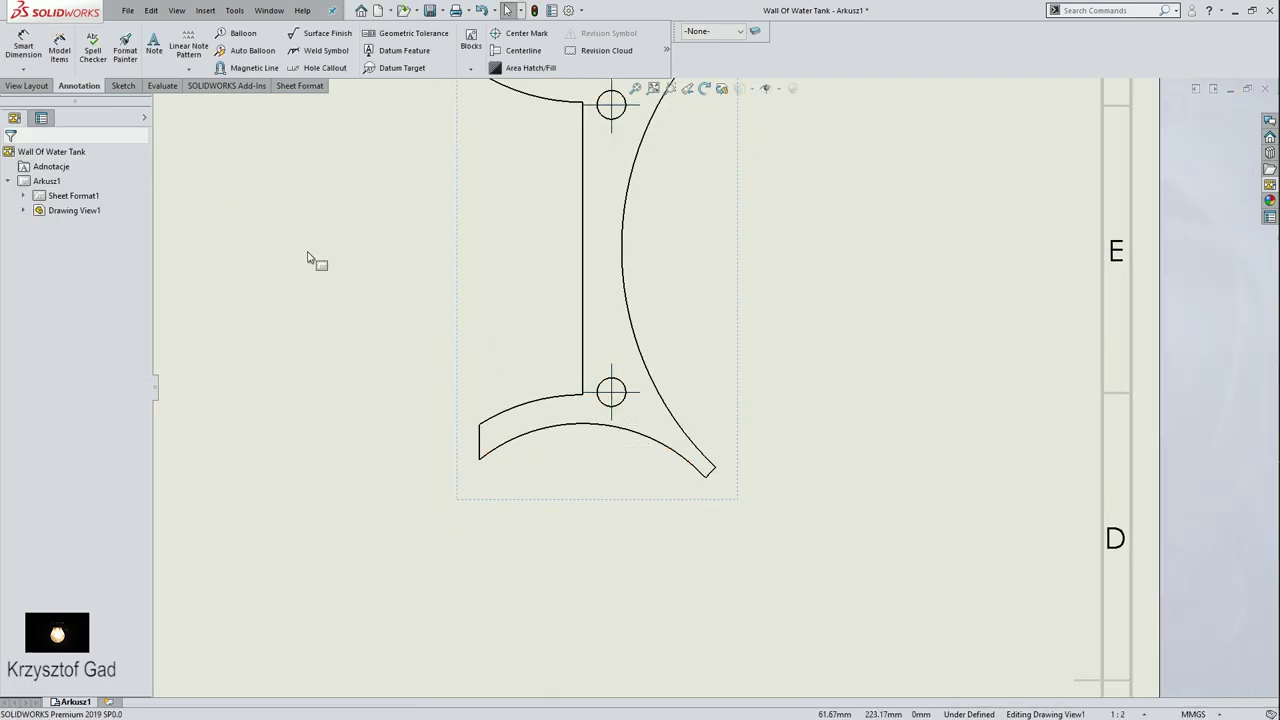
Step: Sketch a closed spline around the lower arm's tip
left_click(124, 86)
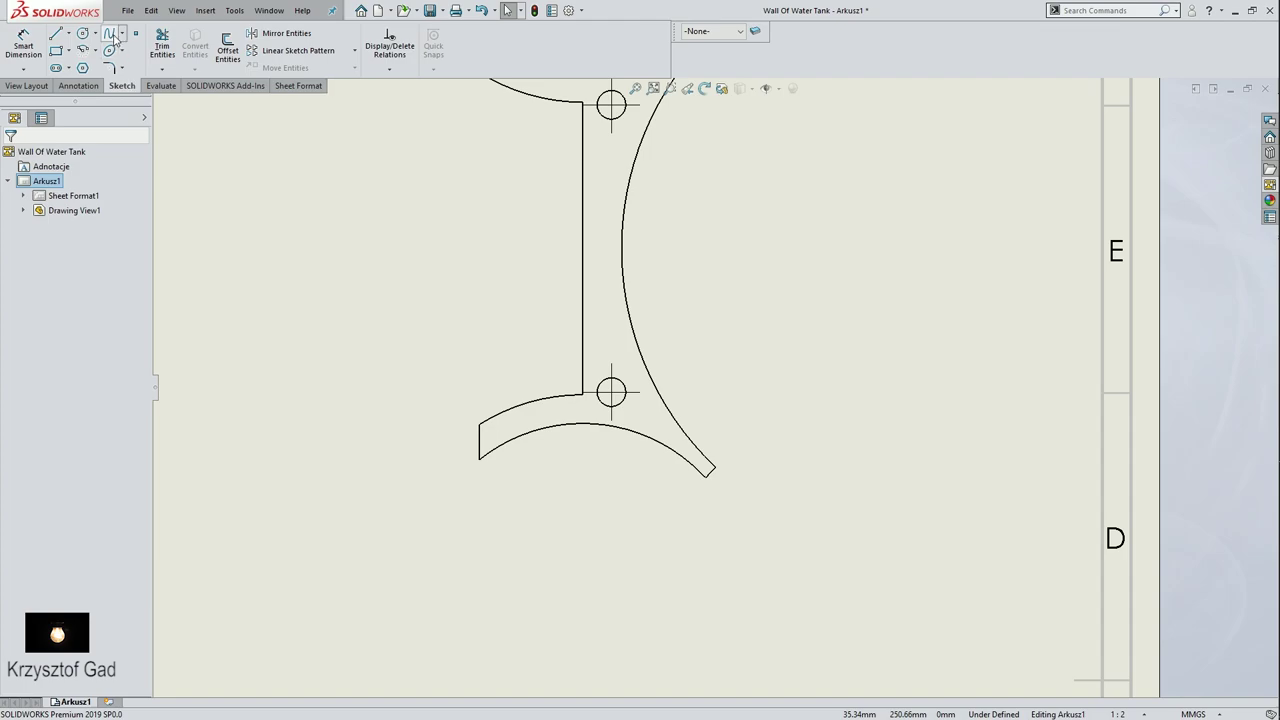
left_click(109, 33)
scroll(630, 440, "down", 3)
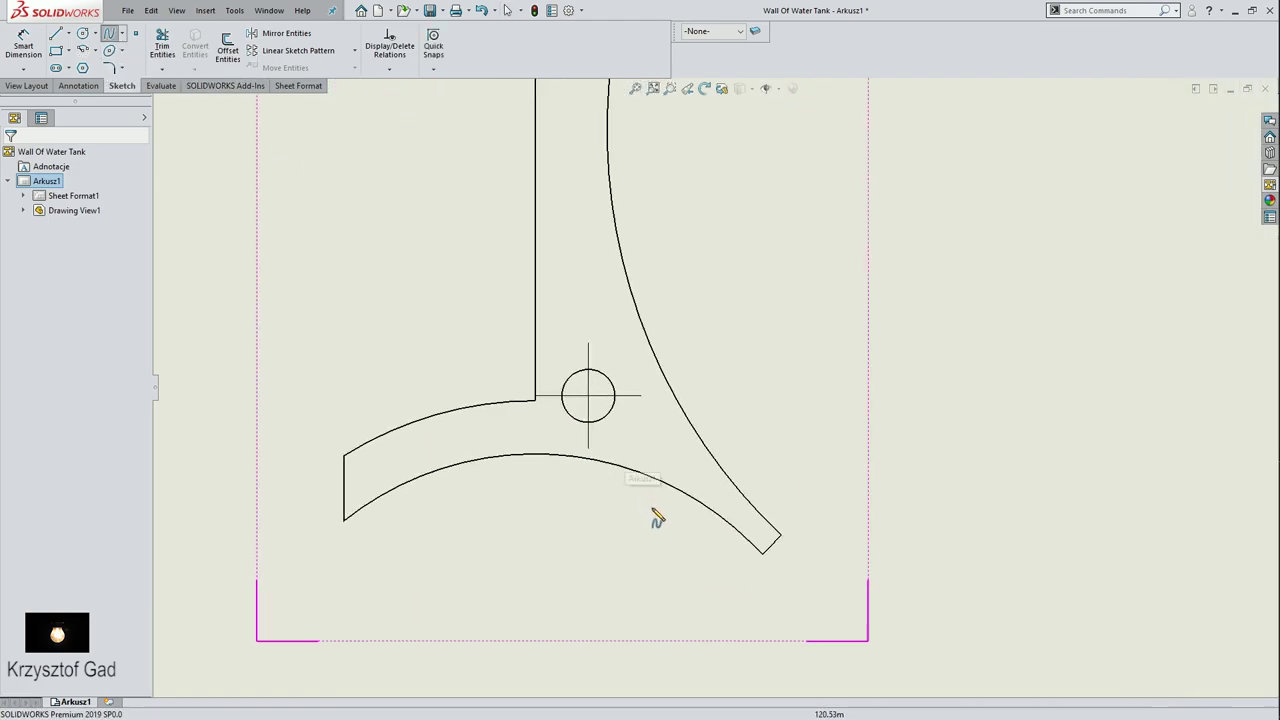
left_click(652, 510)
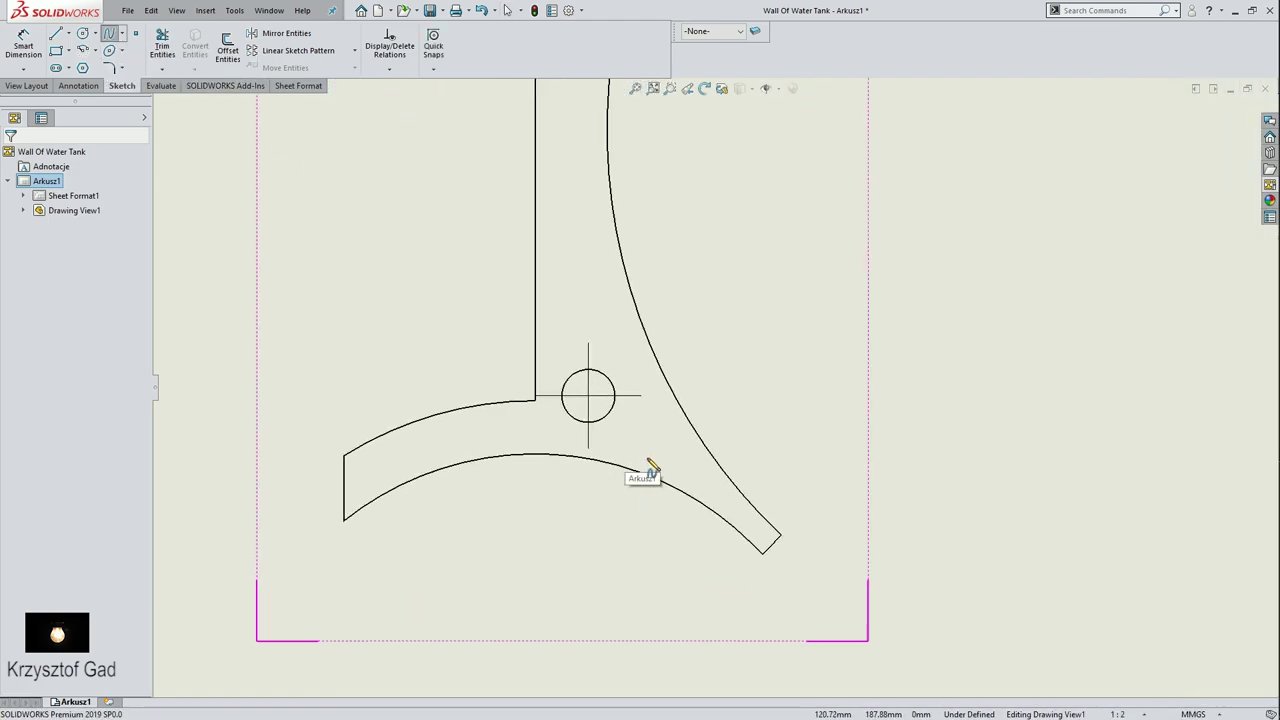
left_click(810, 470)
left_click(851, 557)
left_click(758, 594)
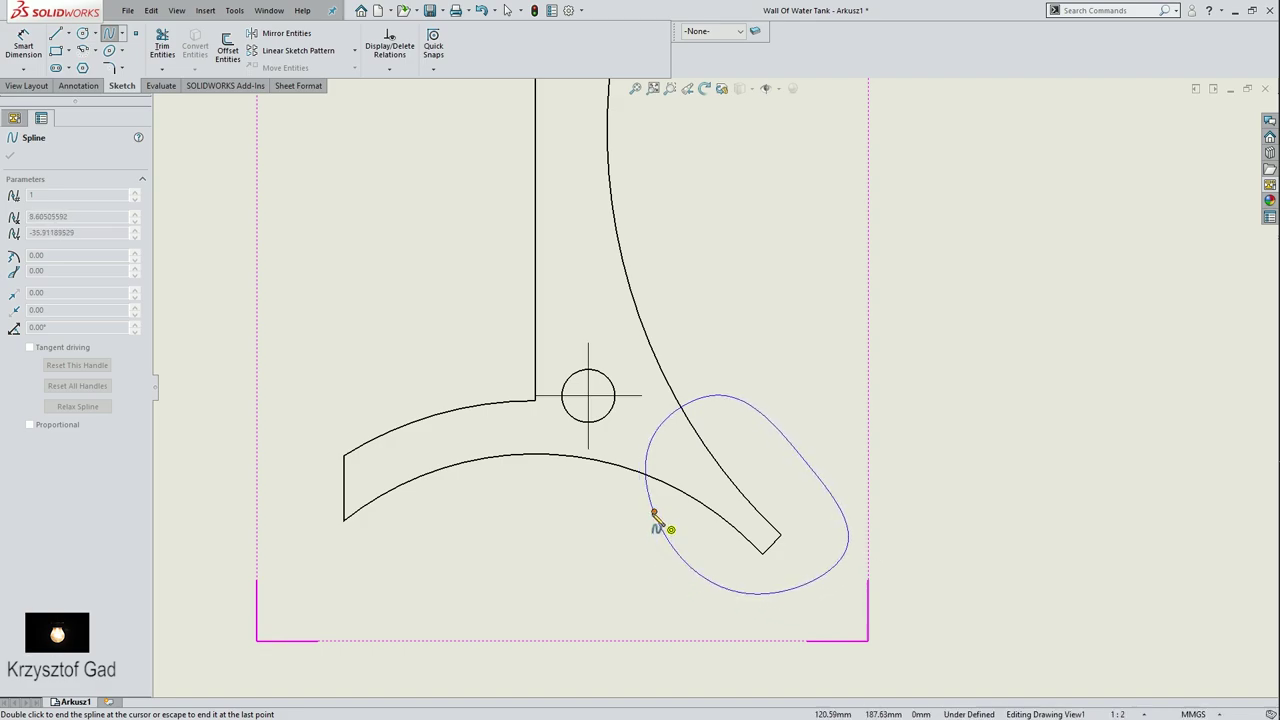
left_click(654, 513)
left_click(12, 155)
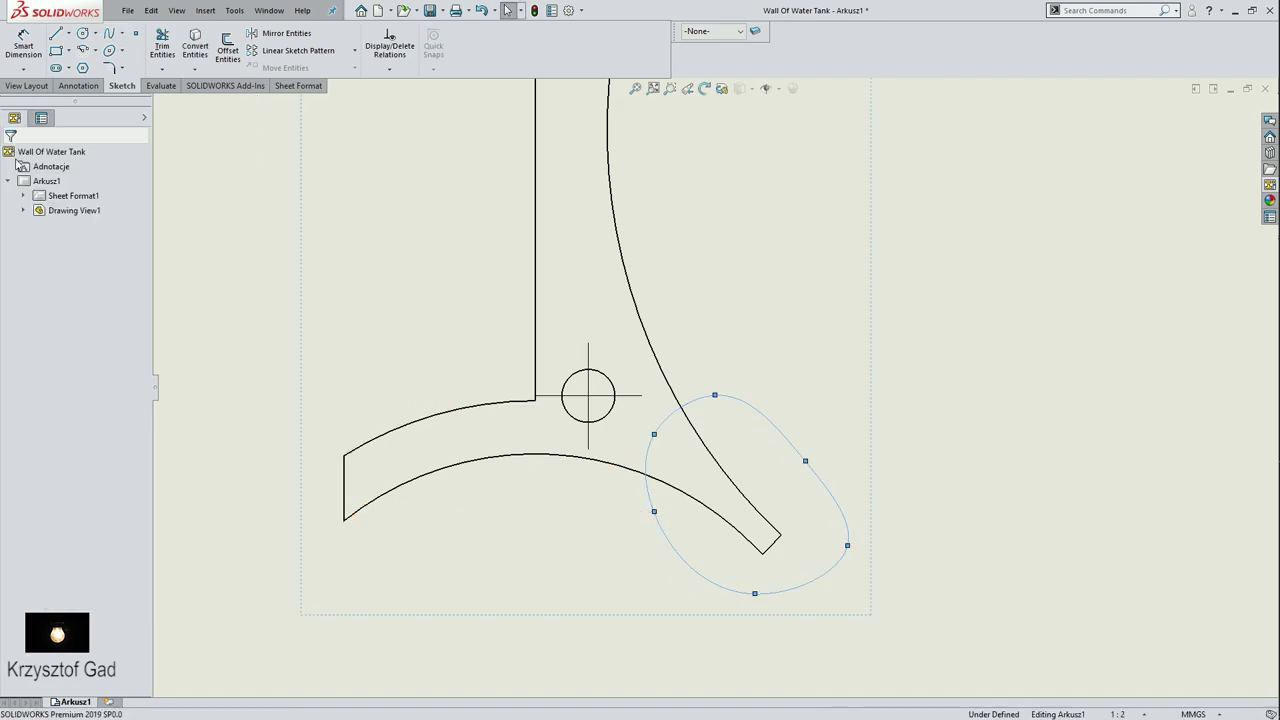
Step: Cut a 1.50mm-deep broken-out section inside the spline
left_click(27, 85)
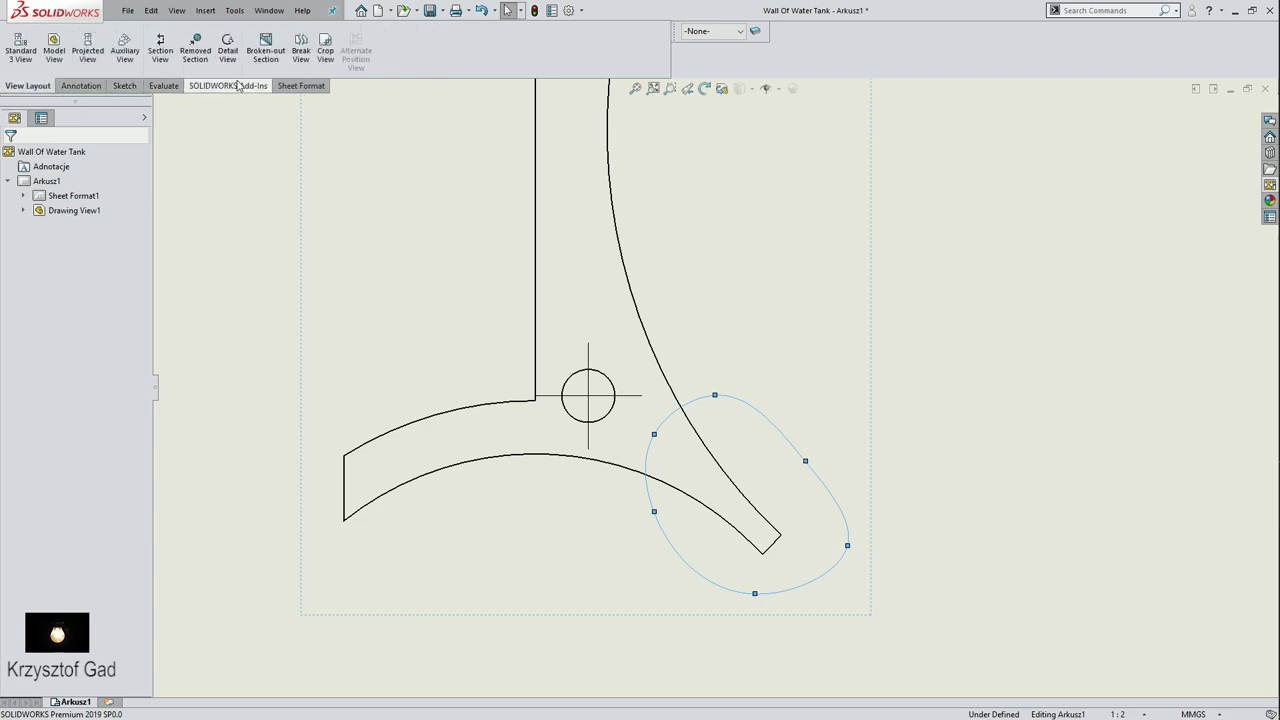
left_click(266, 50)
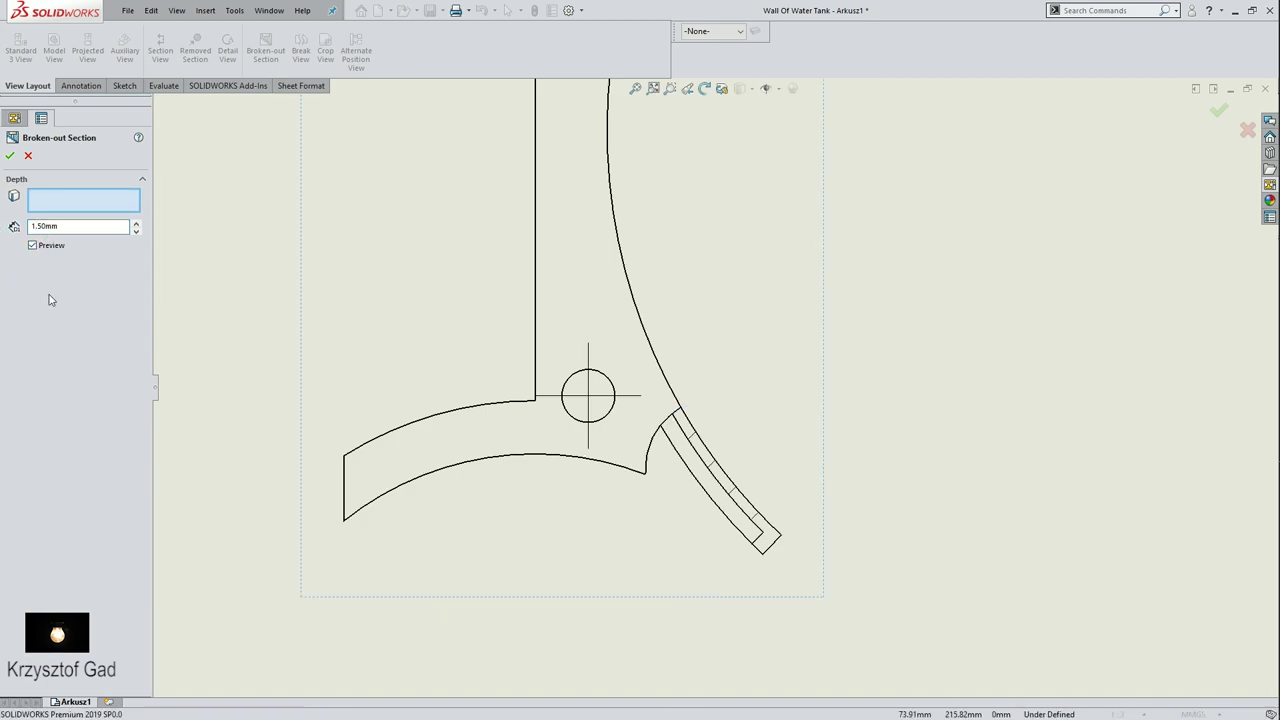
left_click(12, 157)
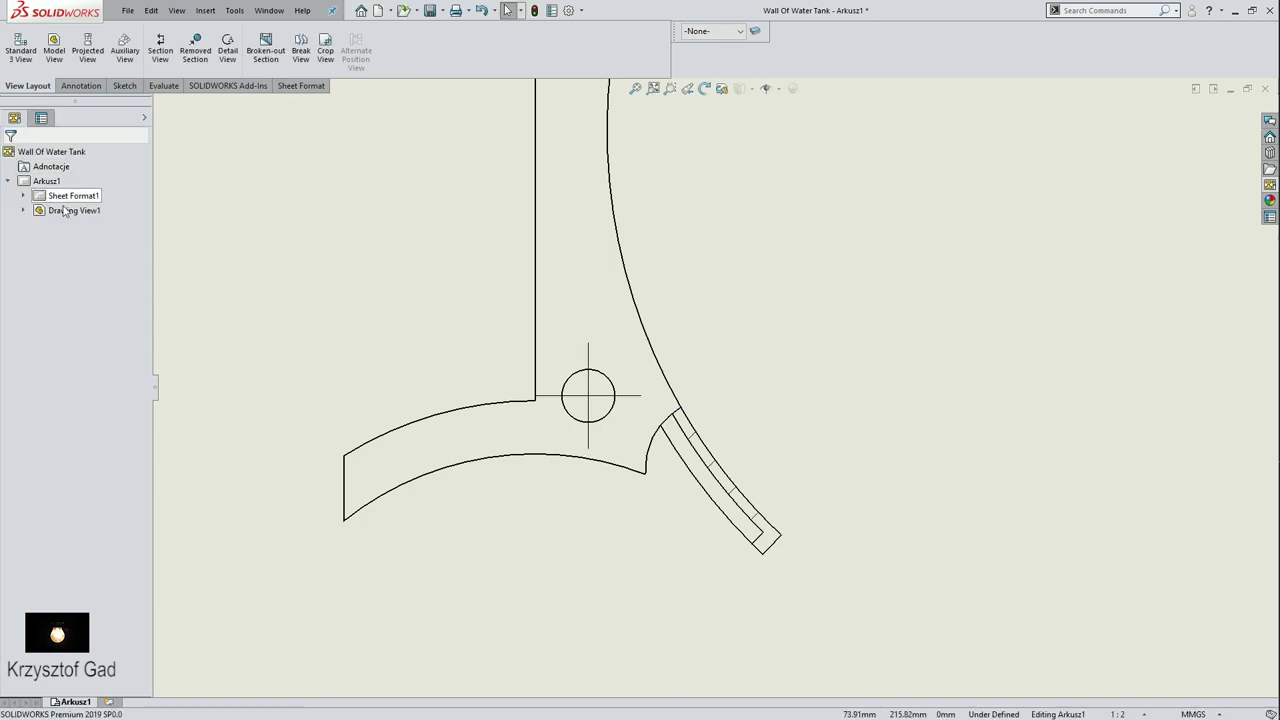
scroll(322, 327, "up", 3)
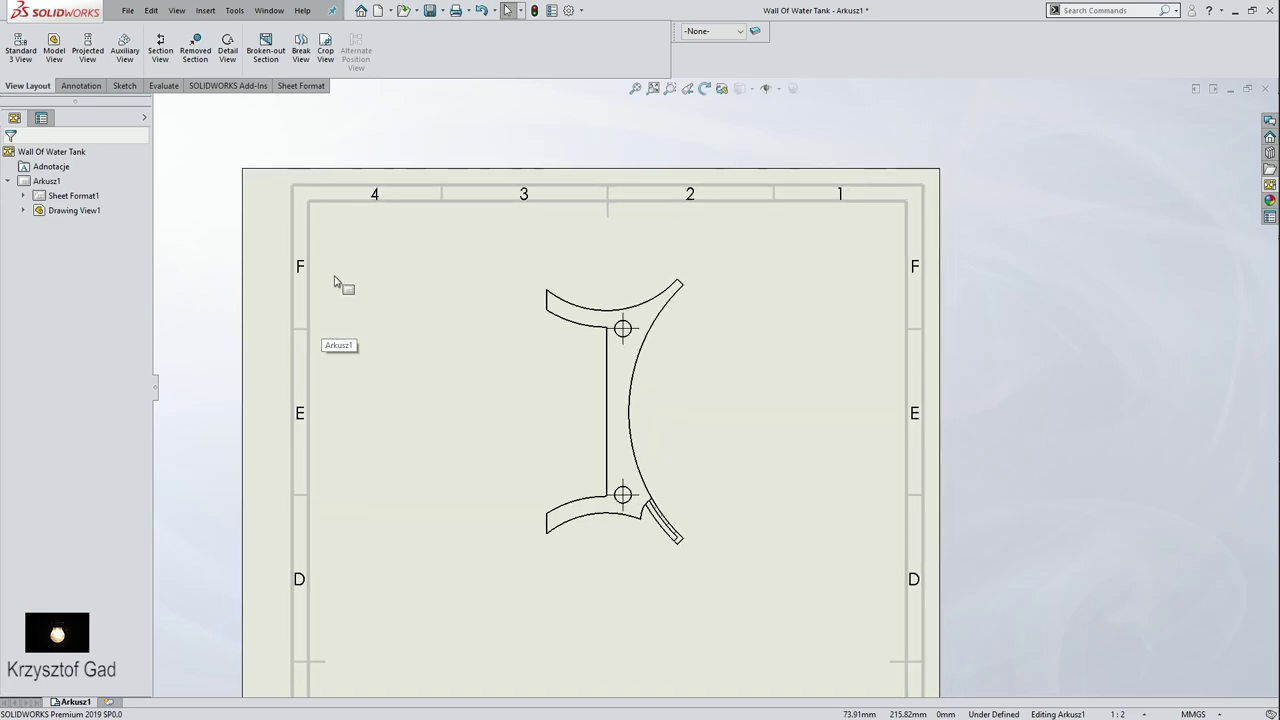
Step: Create Layer1 with its own line thickness and line style, and make it current
left_click(124, 86)
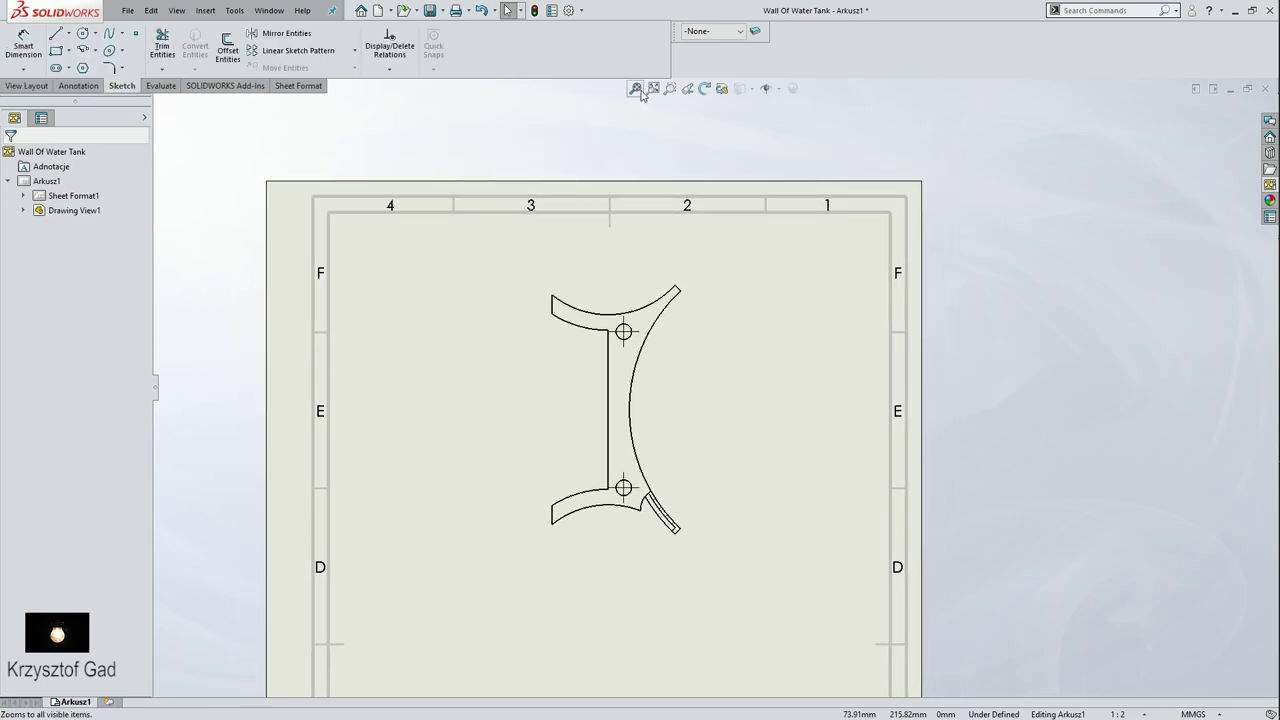
left_click(755, 31)
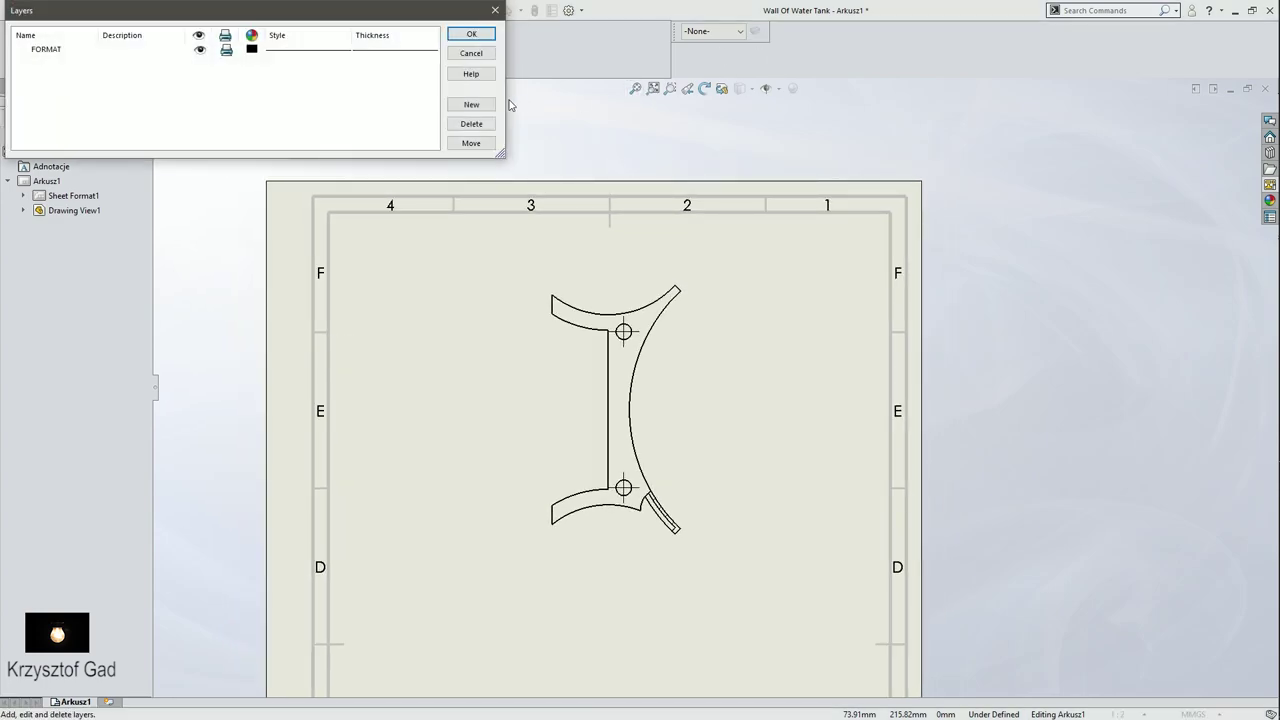
left_click(472, 104)
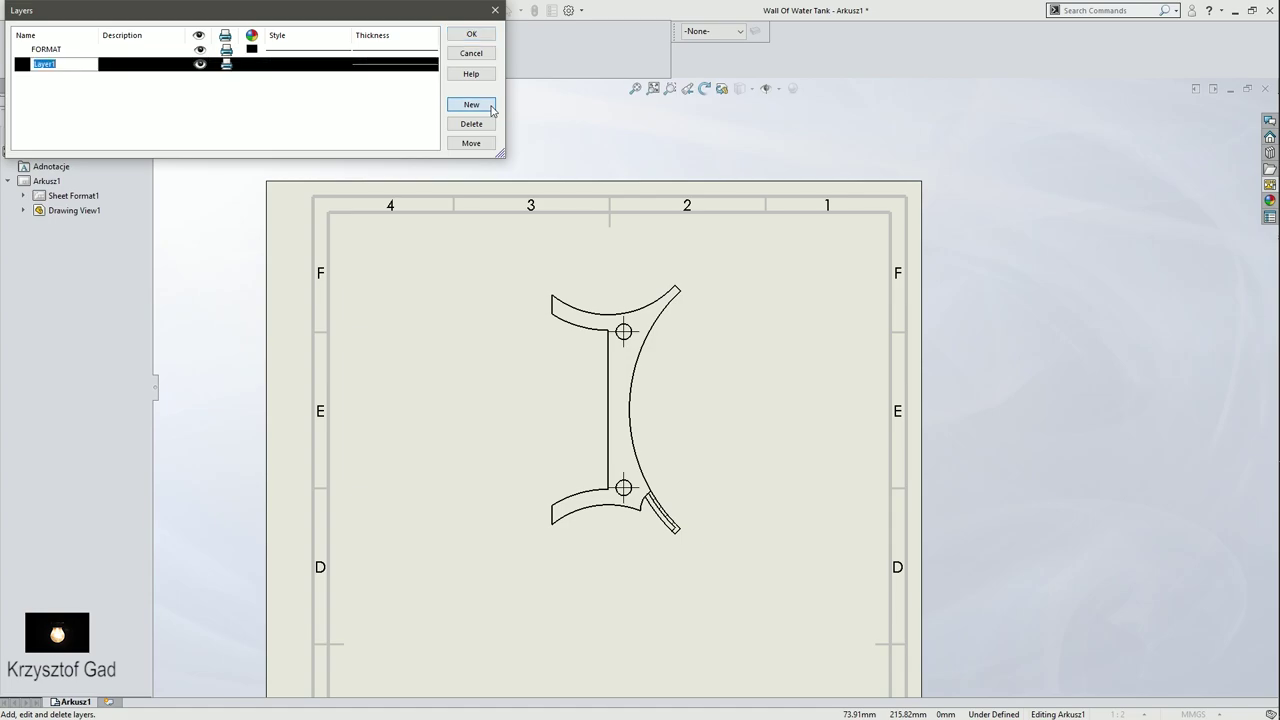
left_click(401, 66)
left_click(418, 80)
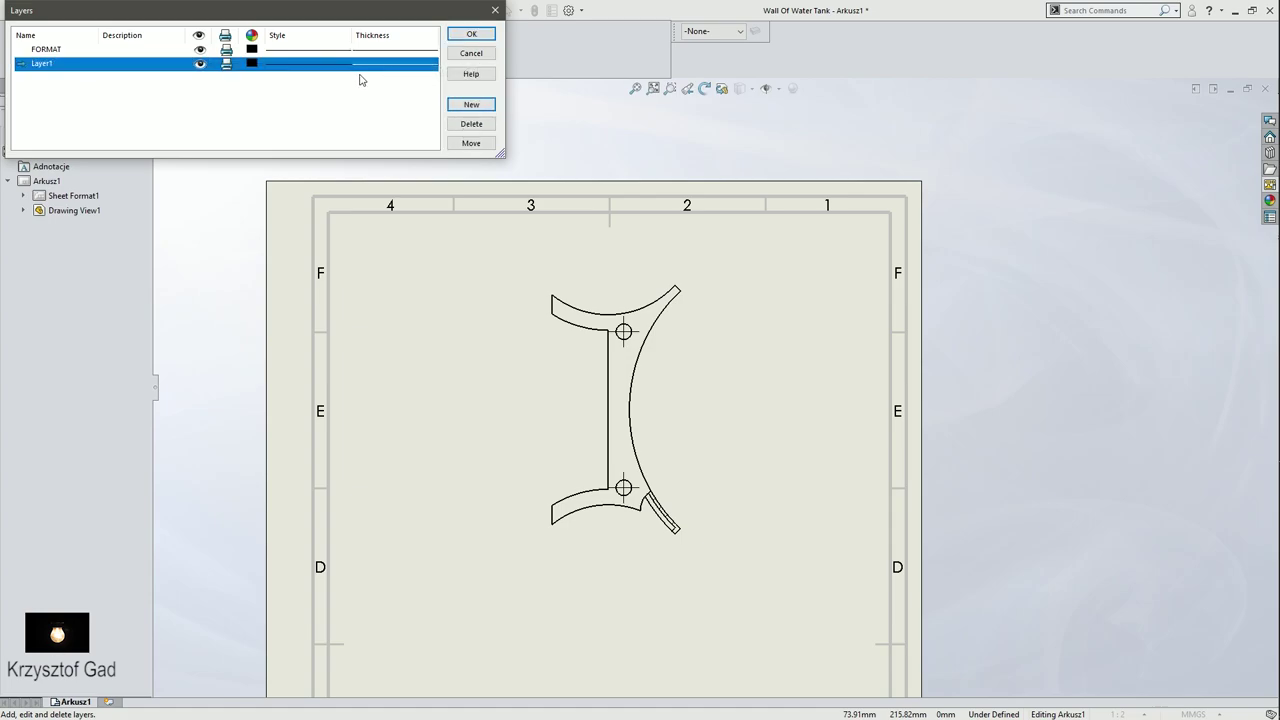
left_click(335, 65)
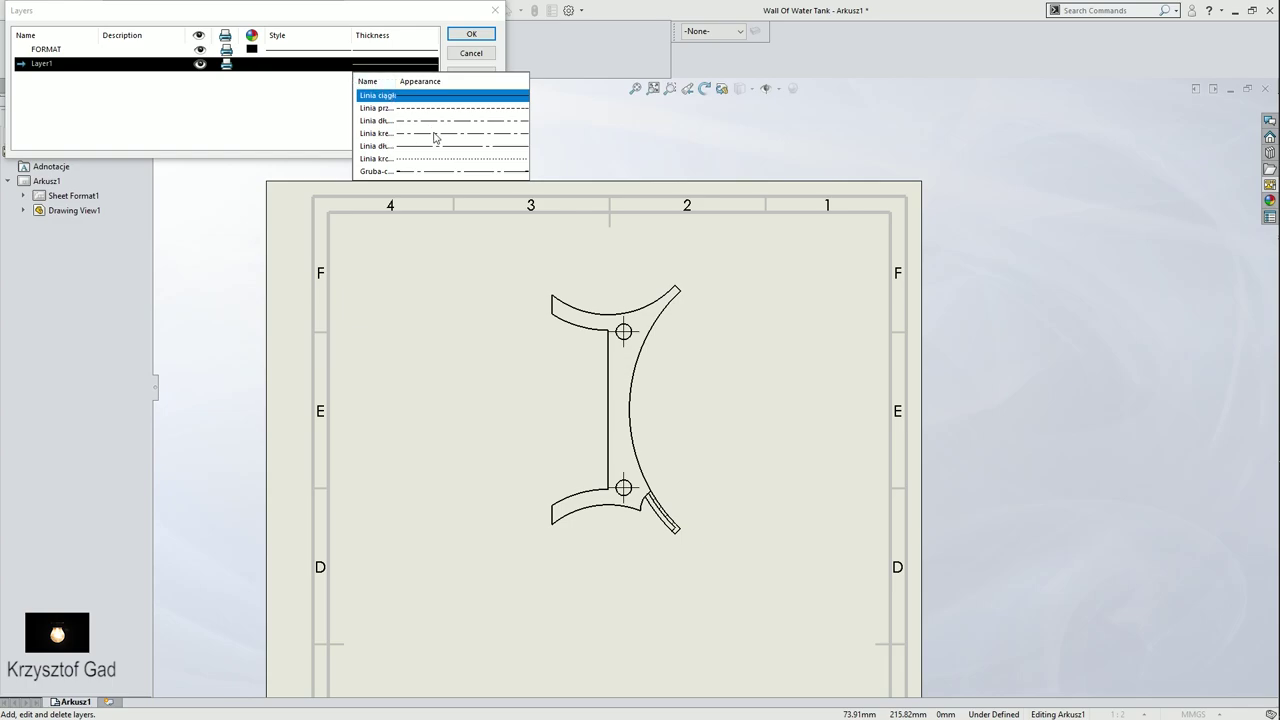
left_click(436, 138)
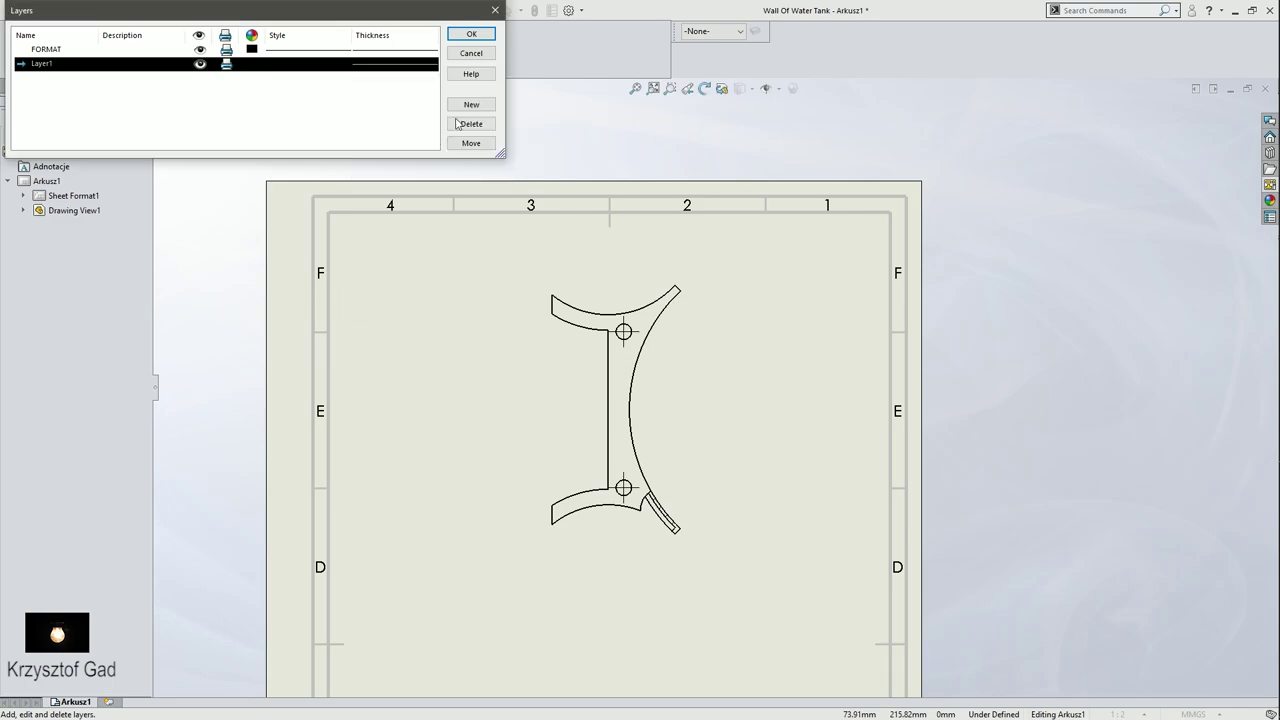
left_click(472, 35)
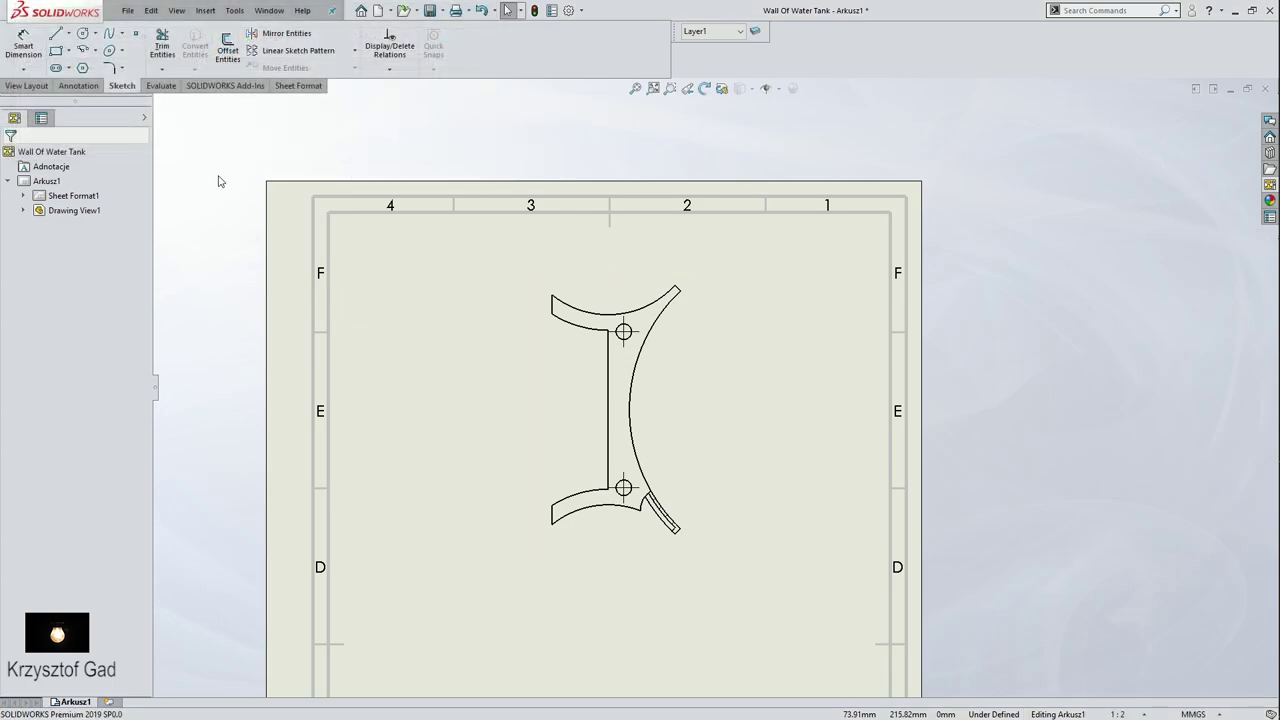
Step: Sketch circles above the part and at the bottom arc
left_click(84, 35)
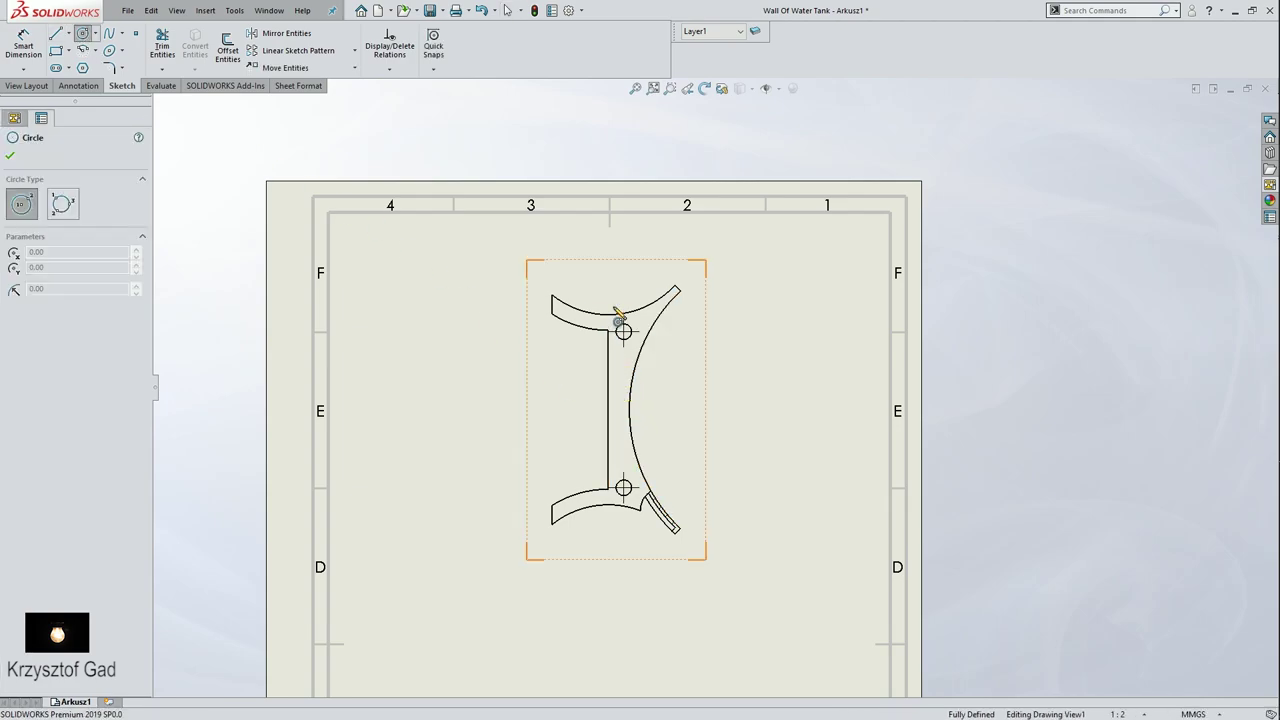
left_click(608, 225)
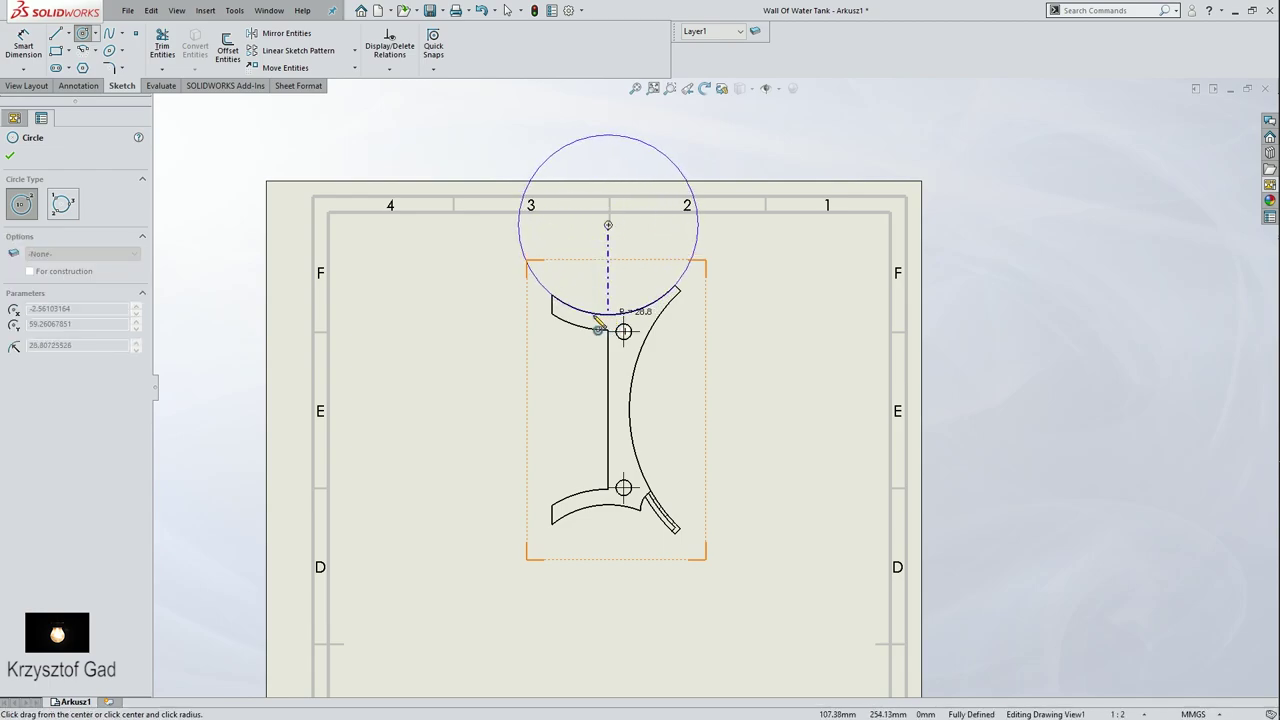
left_click(560, 311)
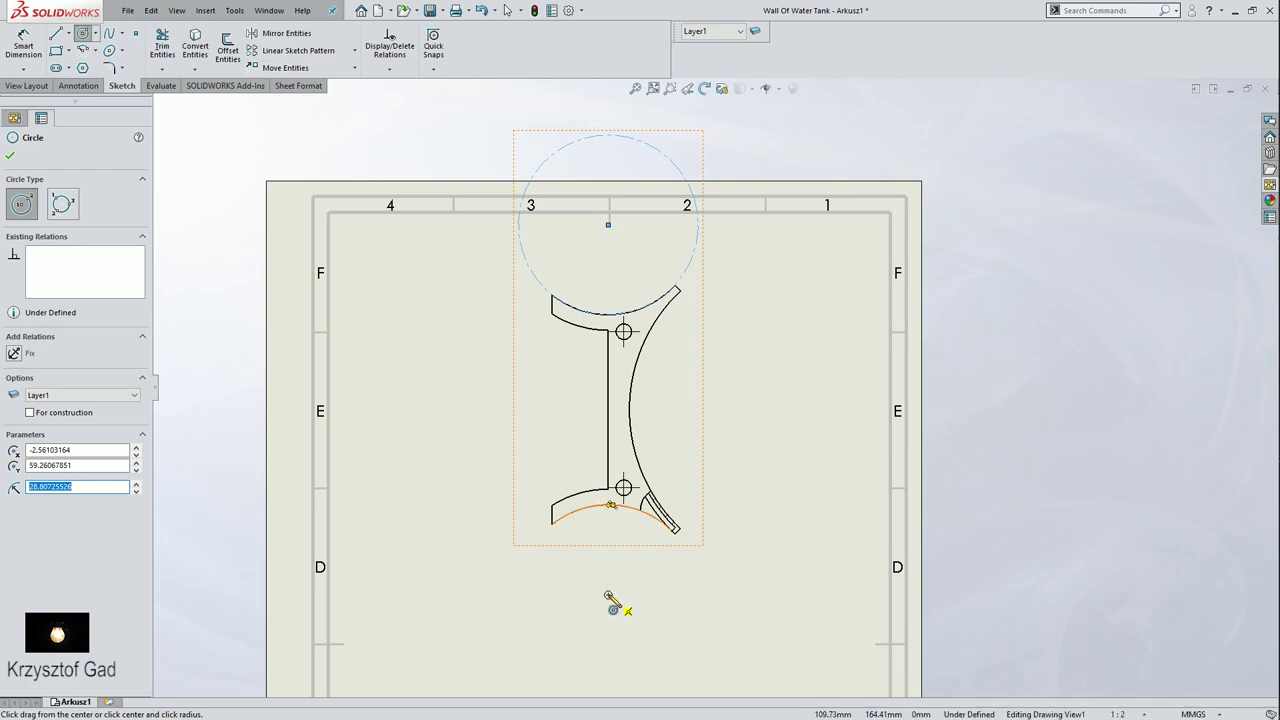
left_click(608, 595)
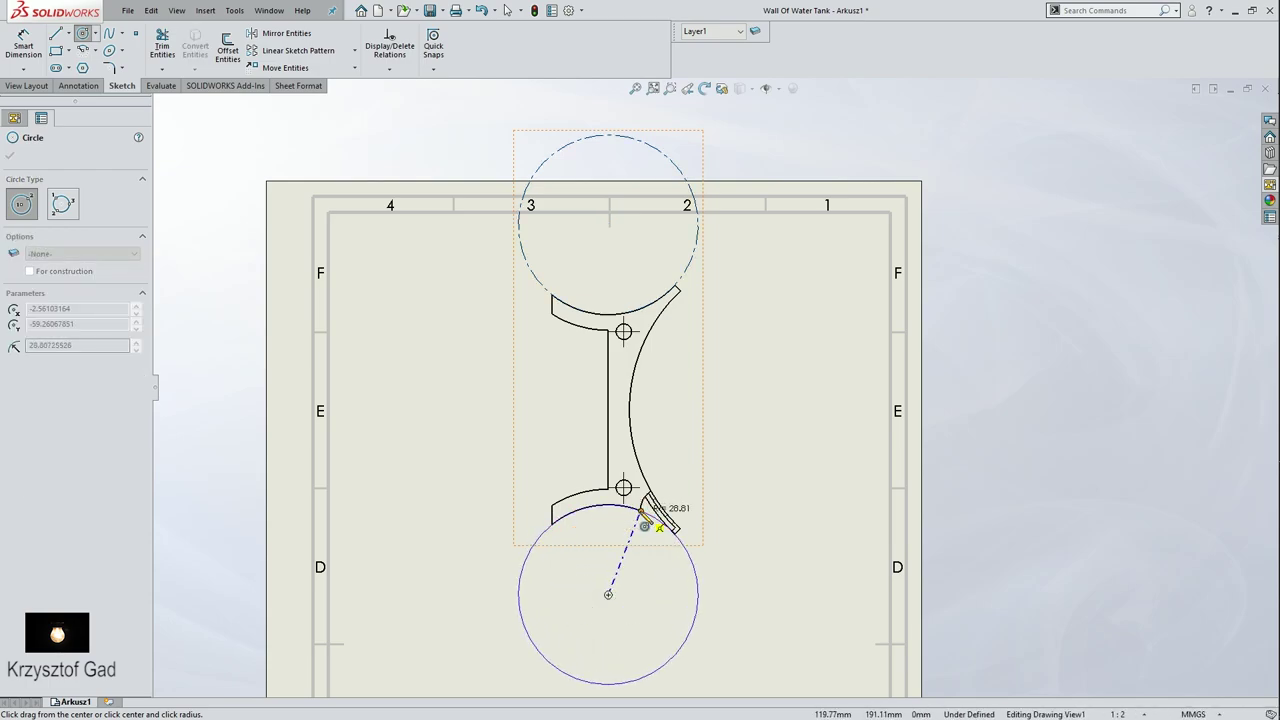
left_click(645, 522)
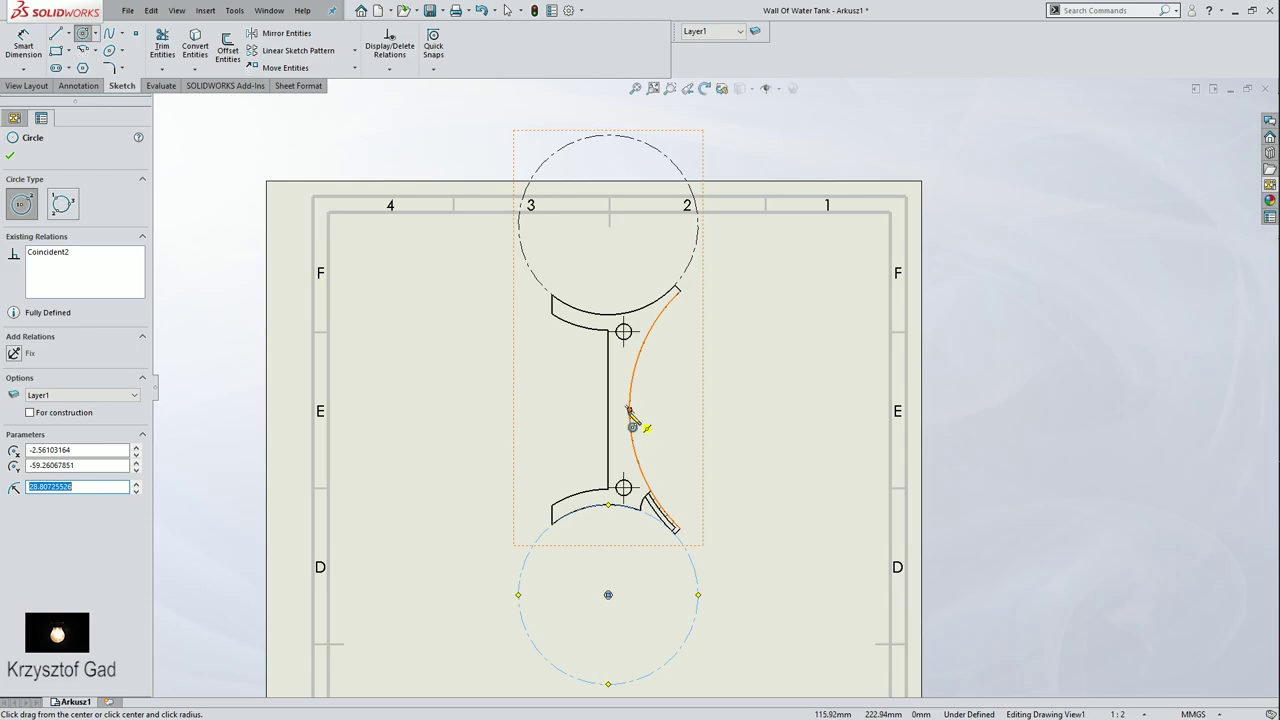
Step: Add a circle touching the right arc and a radius 80 circle on the left
left_click(793, 409)
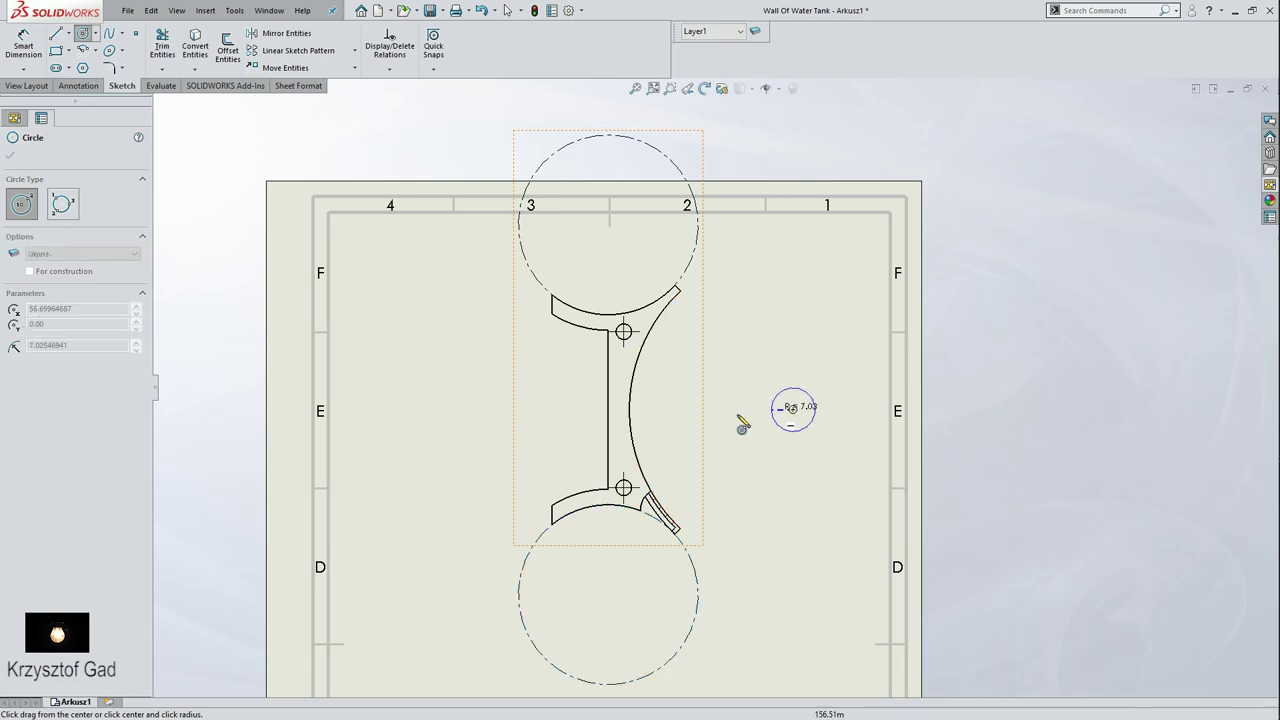
left_click(629, 410)
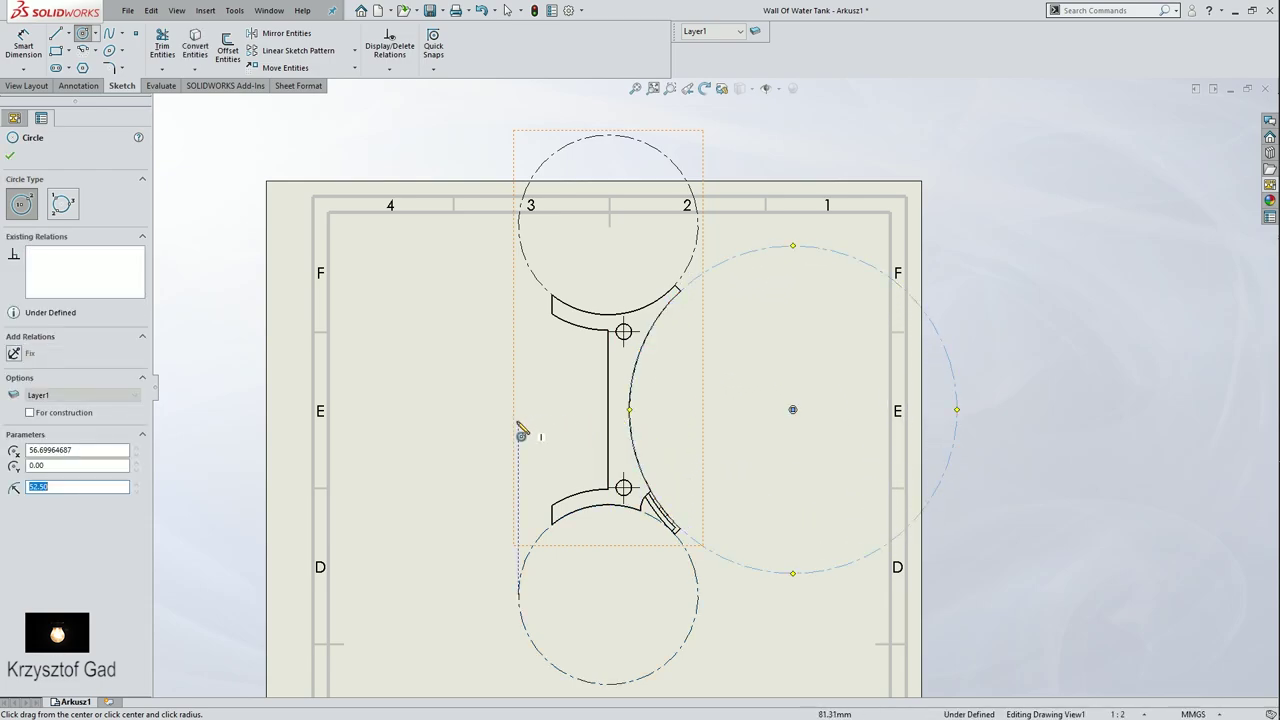
left_click(379, 407)
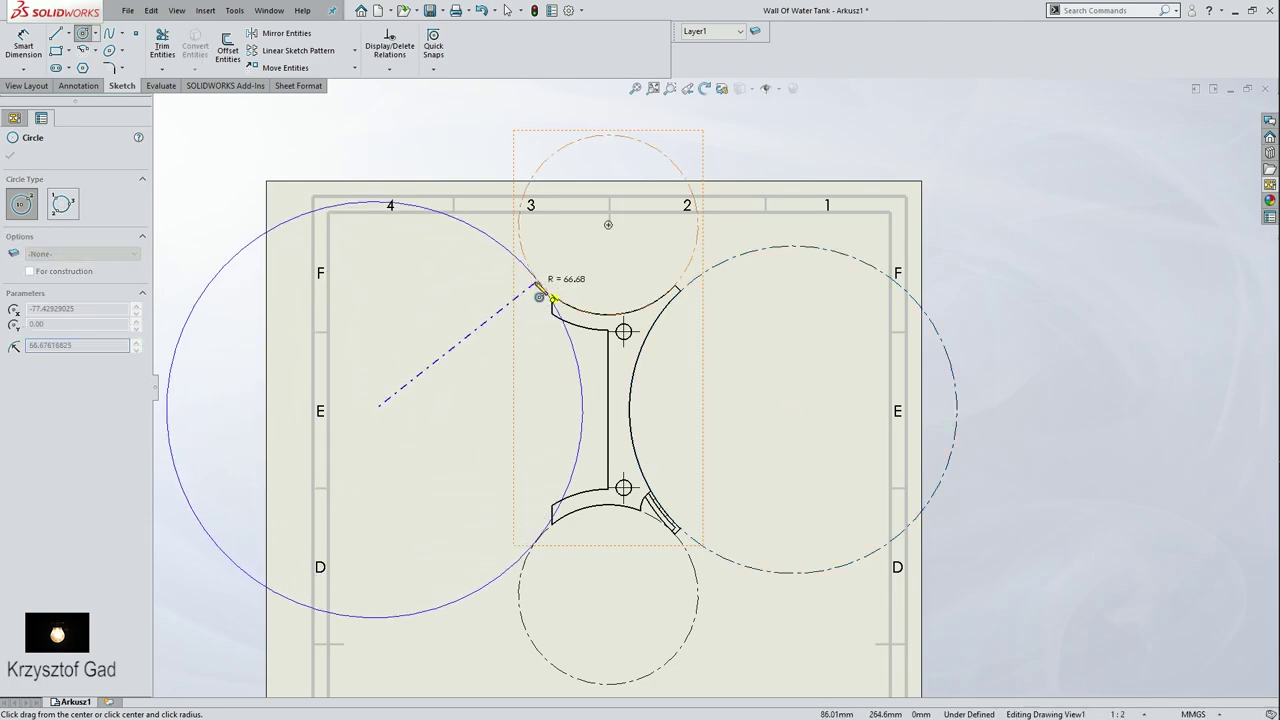
left_click(540, 297)
type("80")
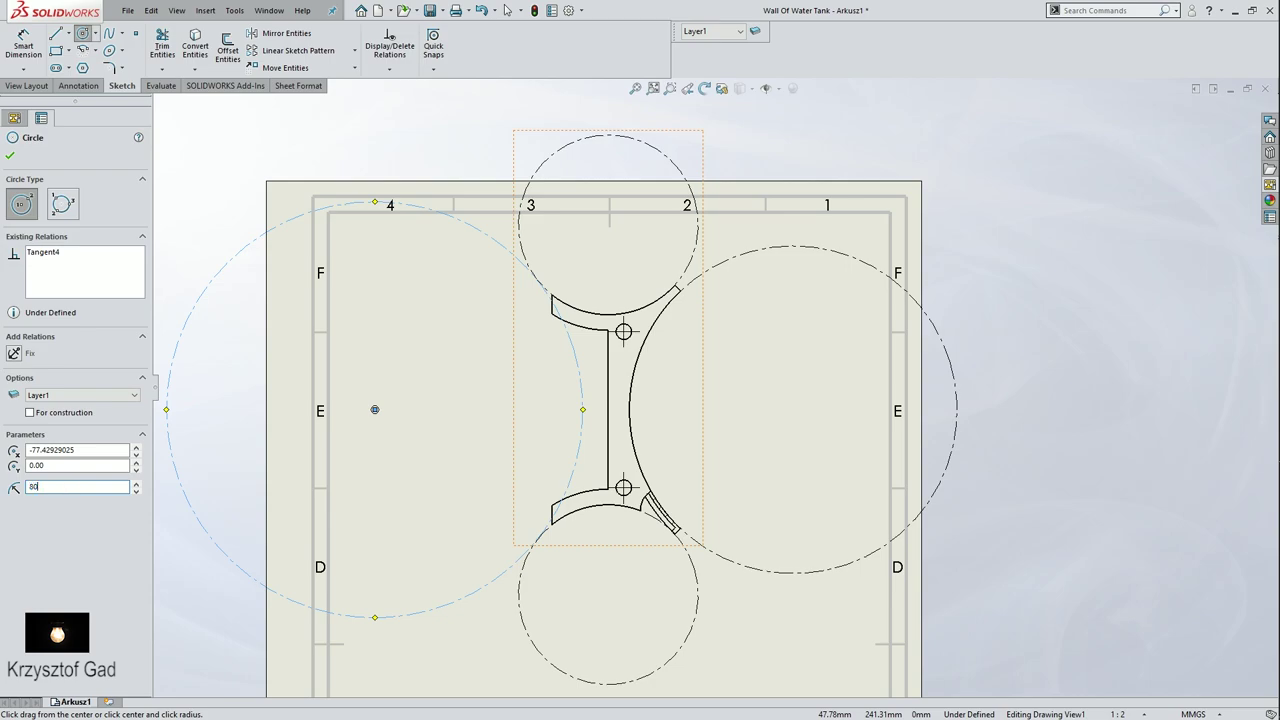
key("Return")
key("Escape")
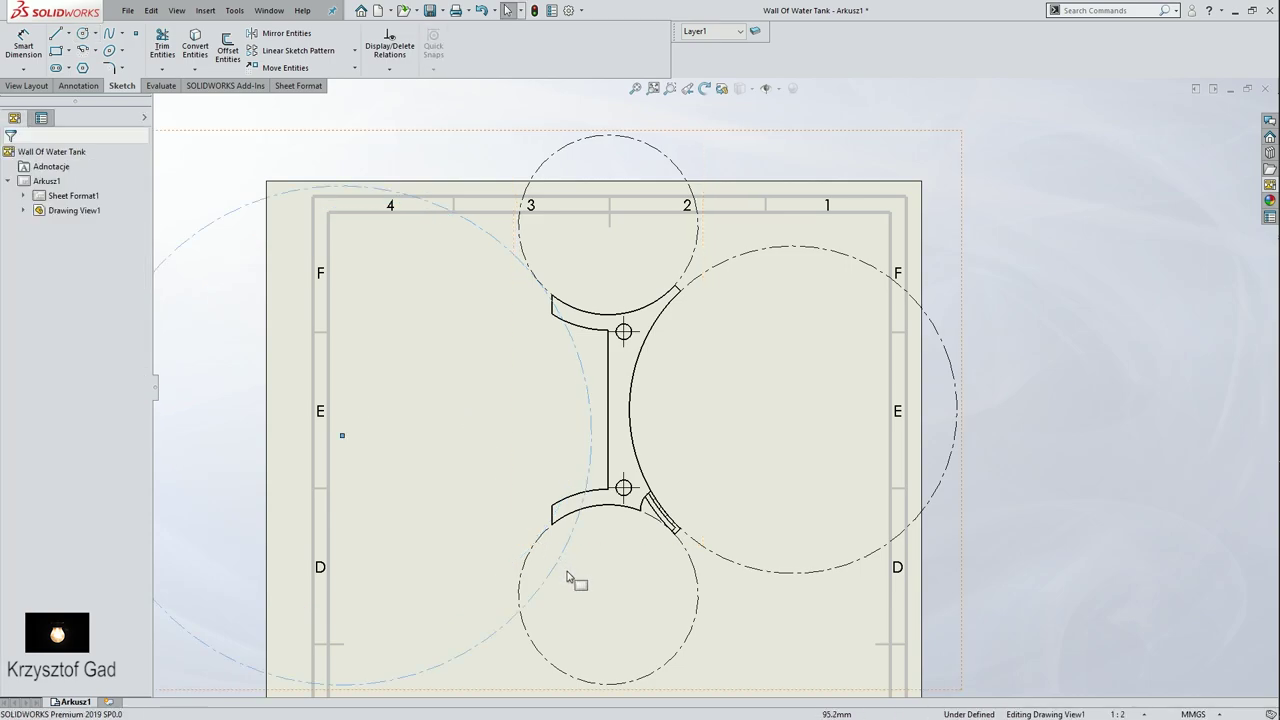
Step: Make the large left circle tangent to the lower circle
left_click(535, 562)
left_click(532, 558, "ctrl")
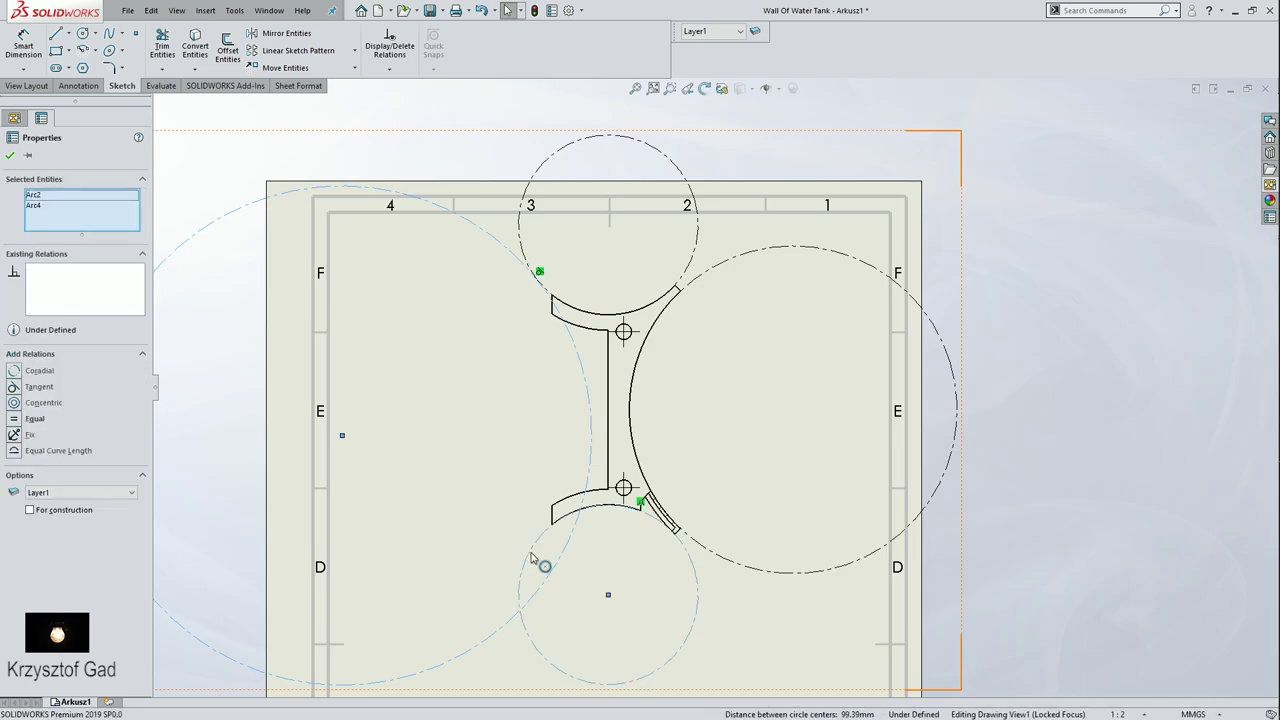
left_click(16, 389)
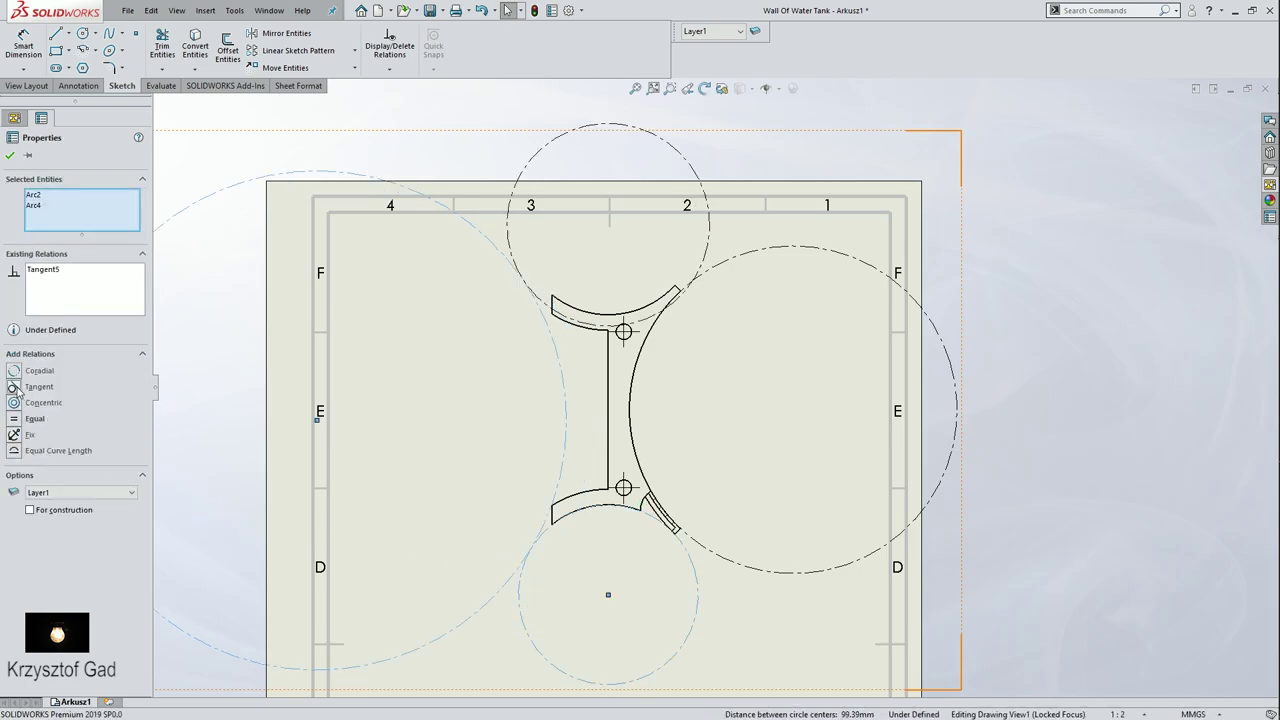
left_click(509, 263, "ctrl")
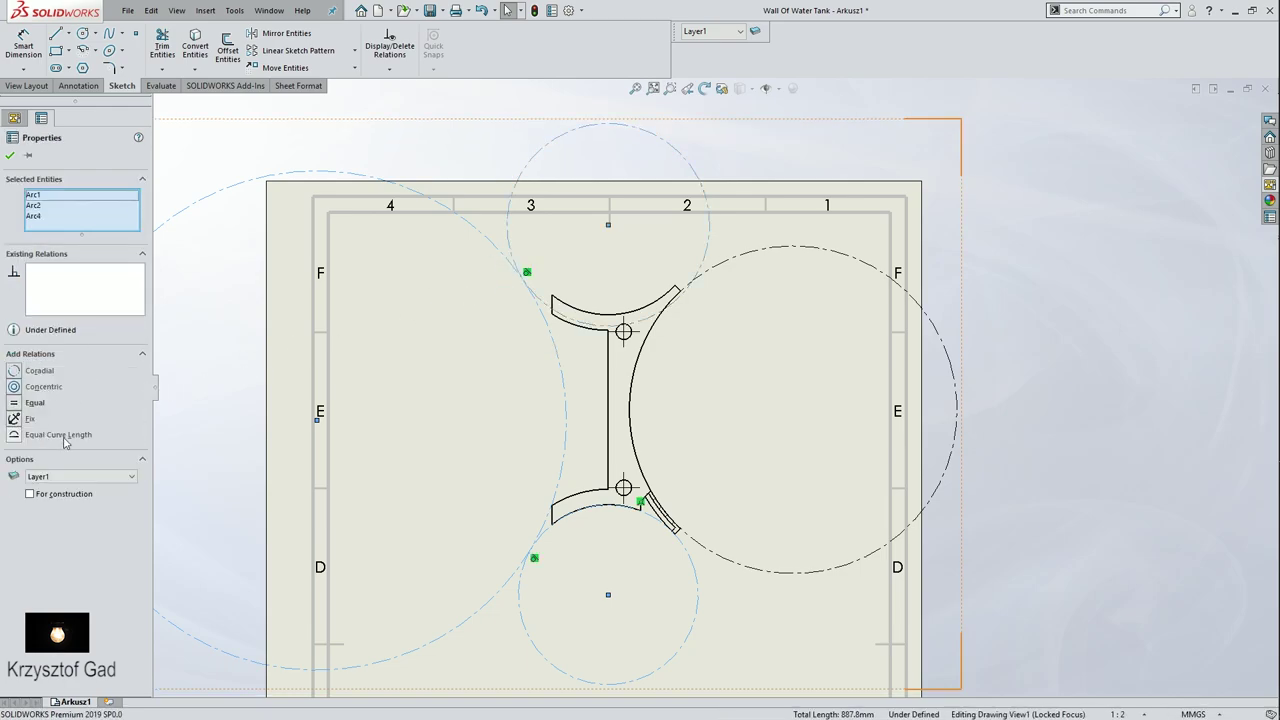
left_click(415, 343)
Step: Make the large left circle tangent to the top circle
left_click(503, 258)
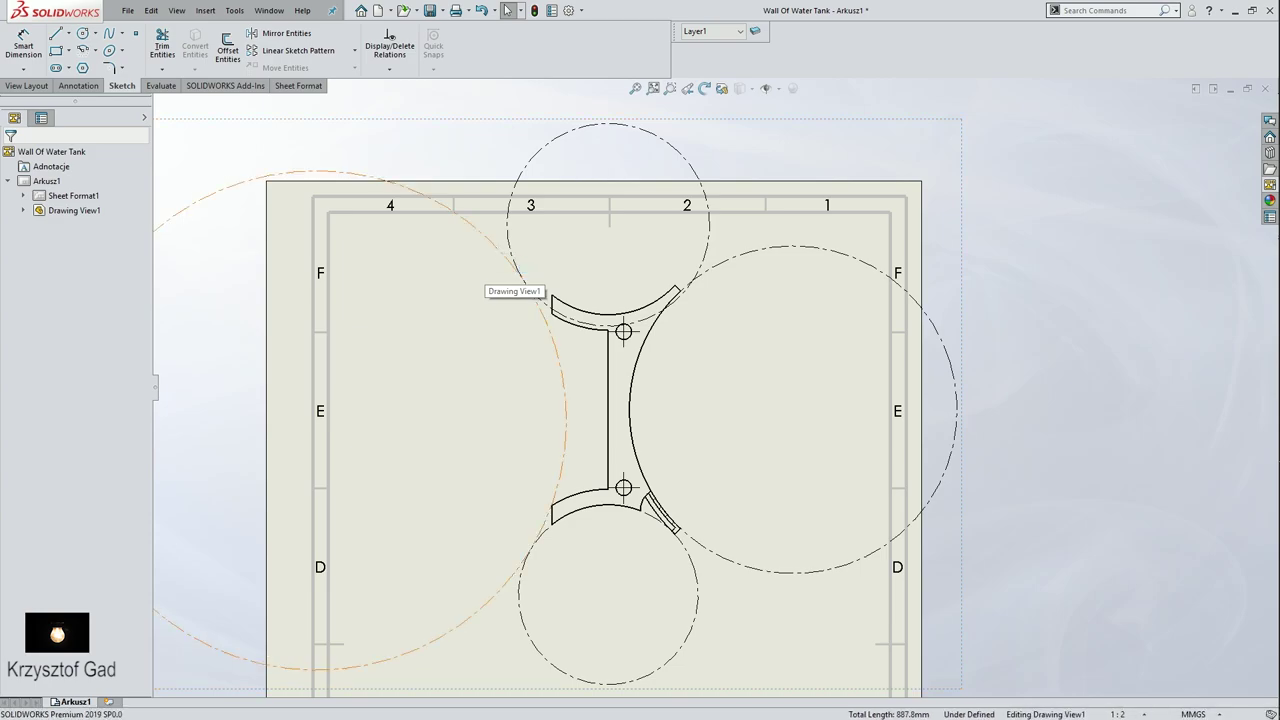
left_click(520, 263, "ctrl")
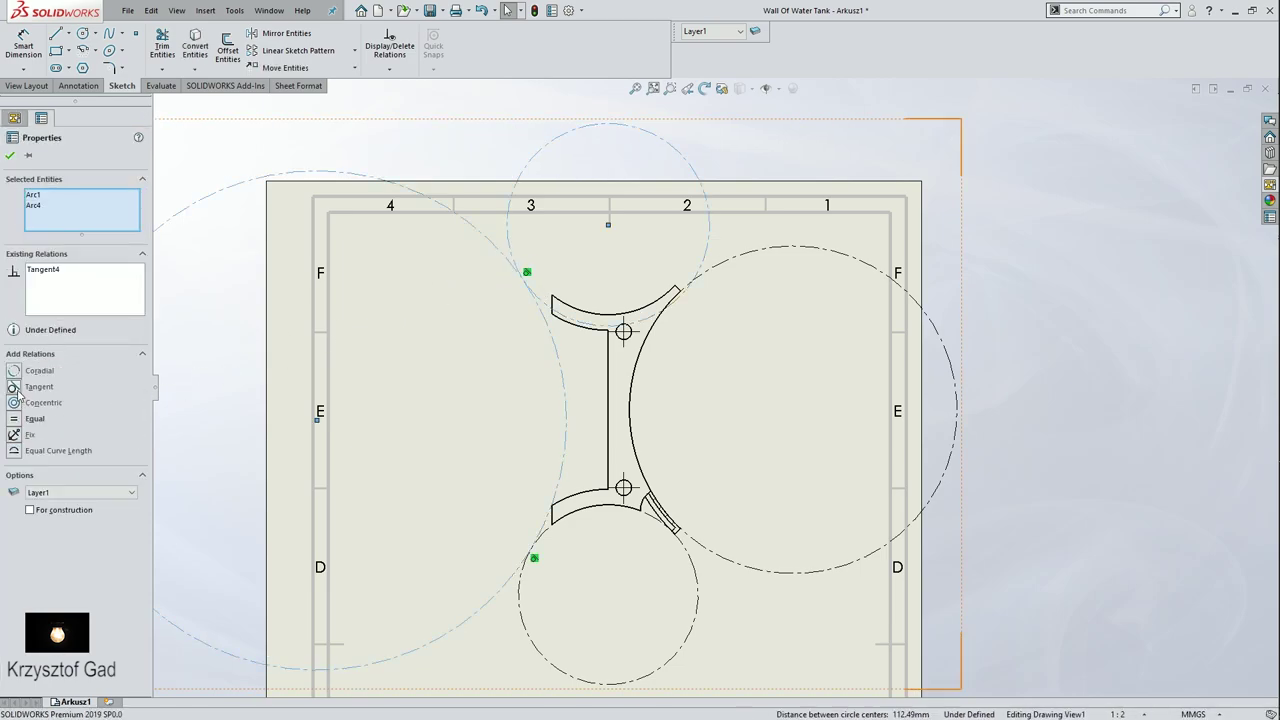
left_click(15, 155)
left_click(430, 367)
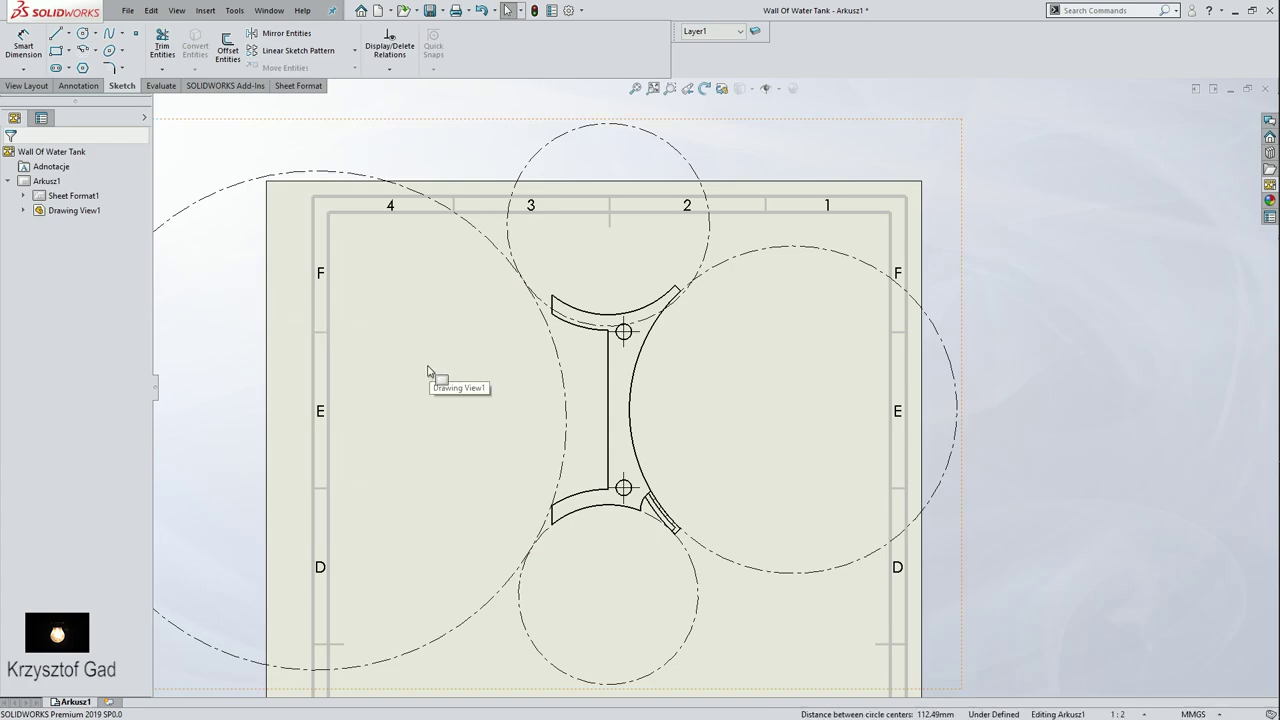
left_click(55, 35)
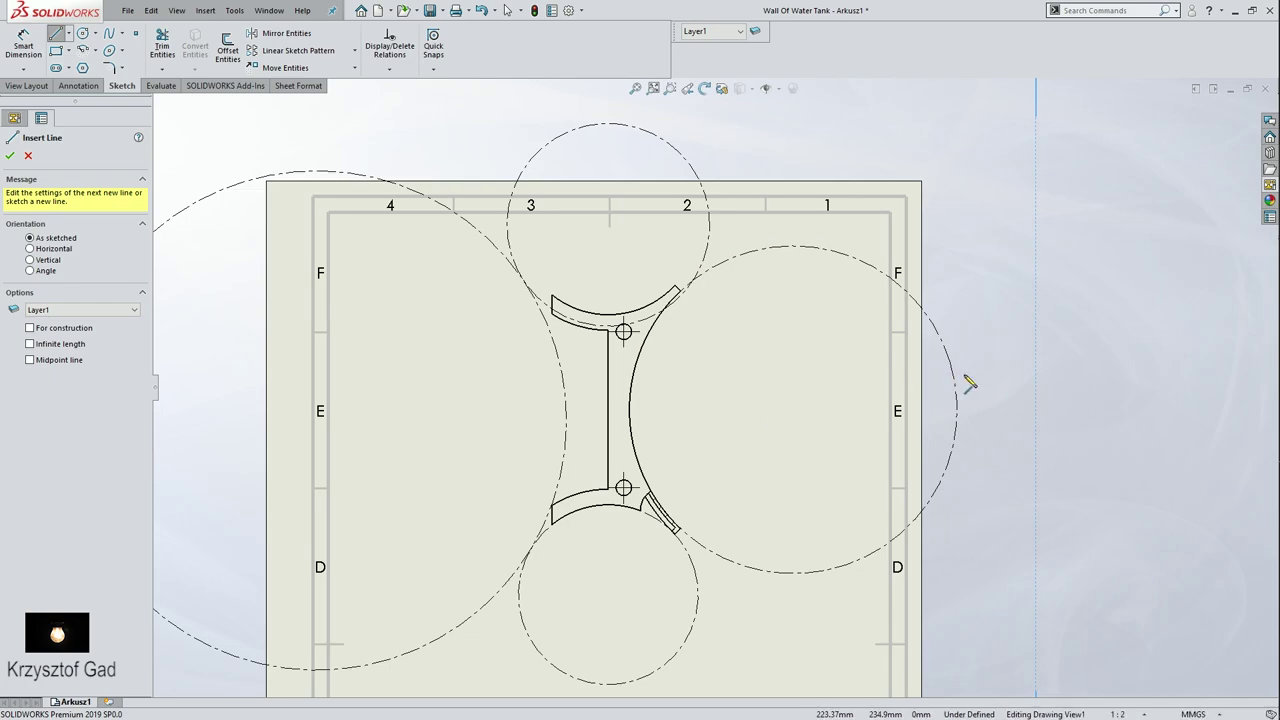
Step: Draw a horizontal line joining the right and left circle centres
left_click(793, 411)
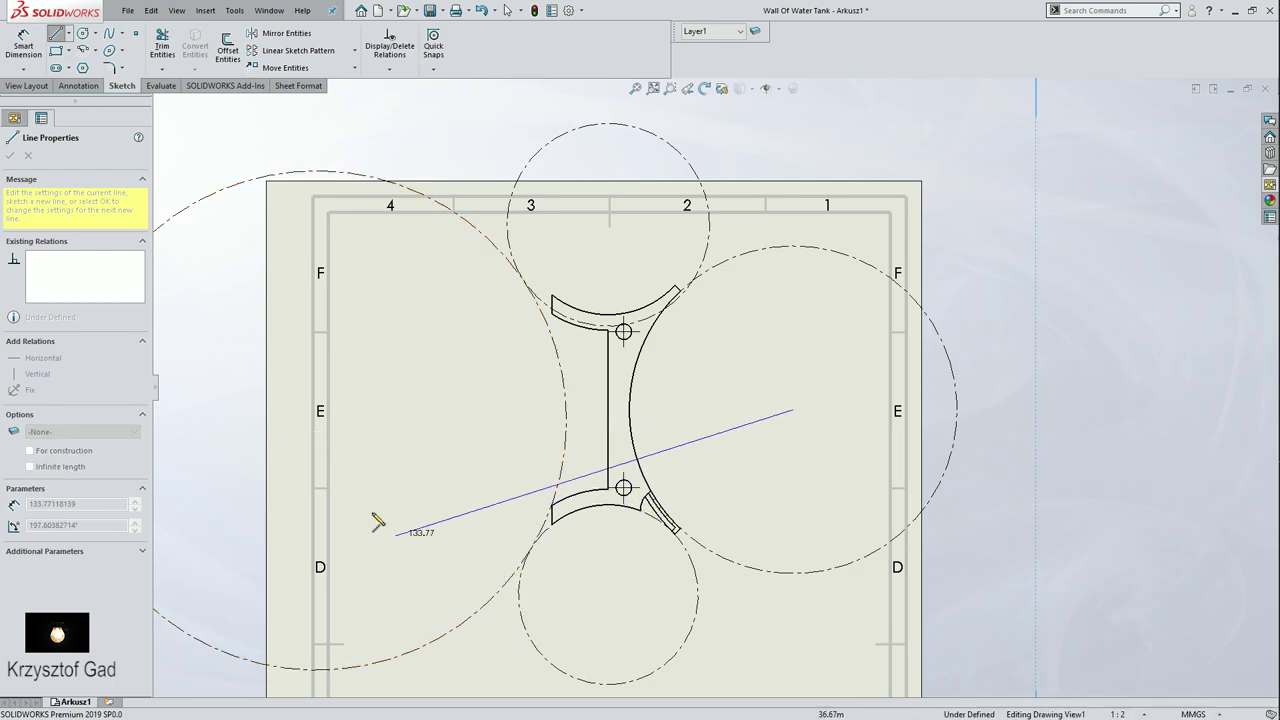
left_click(317, 419)
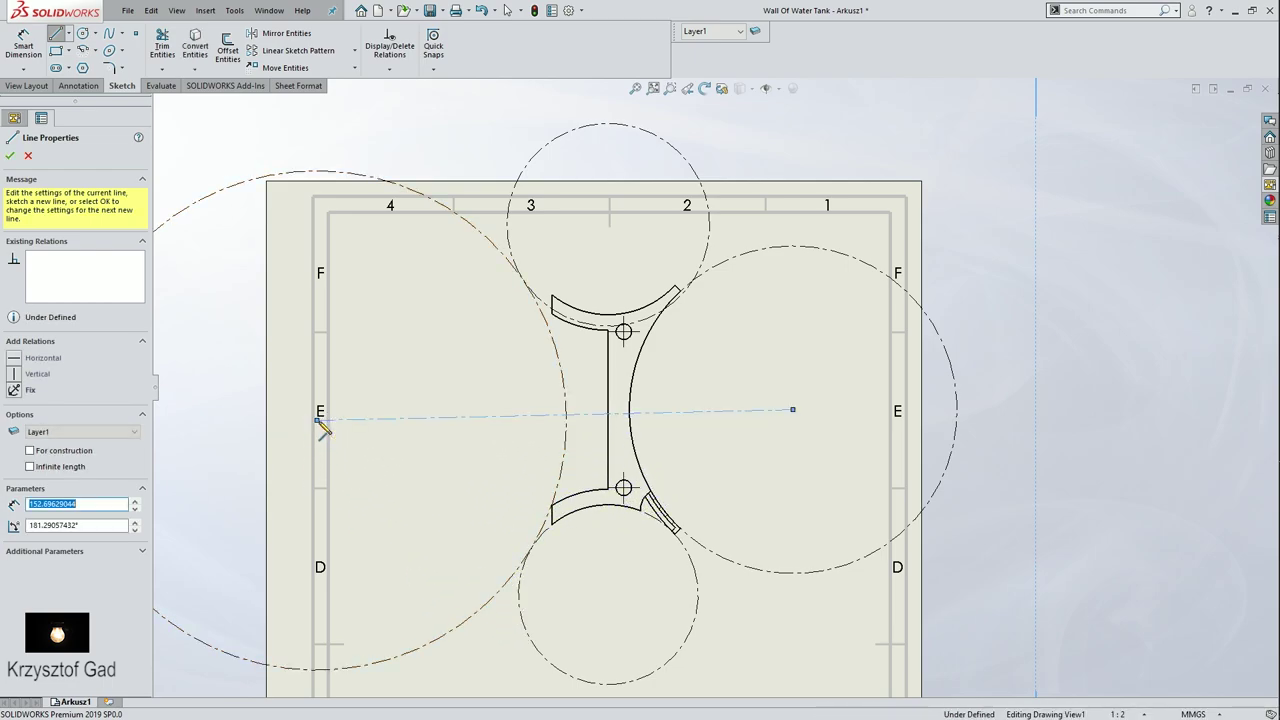
key("Escape")
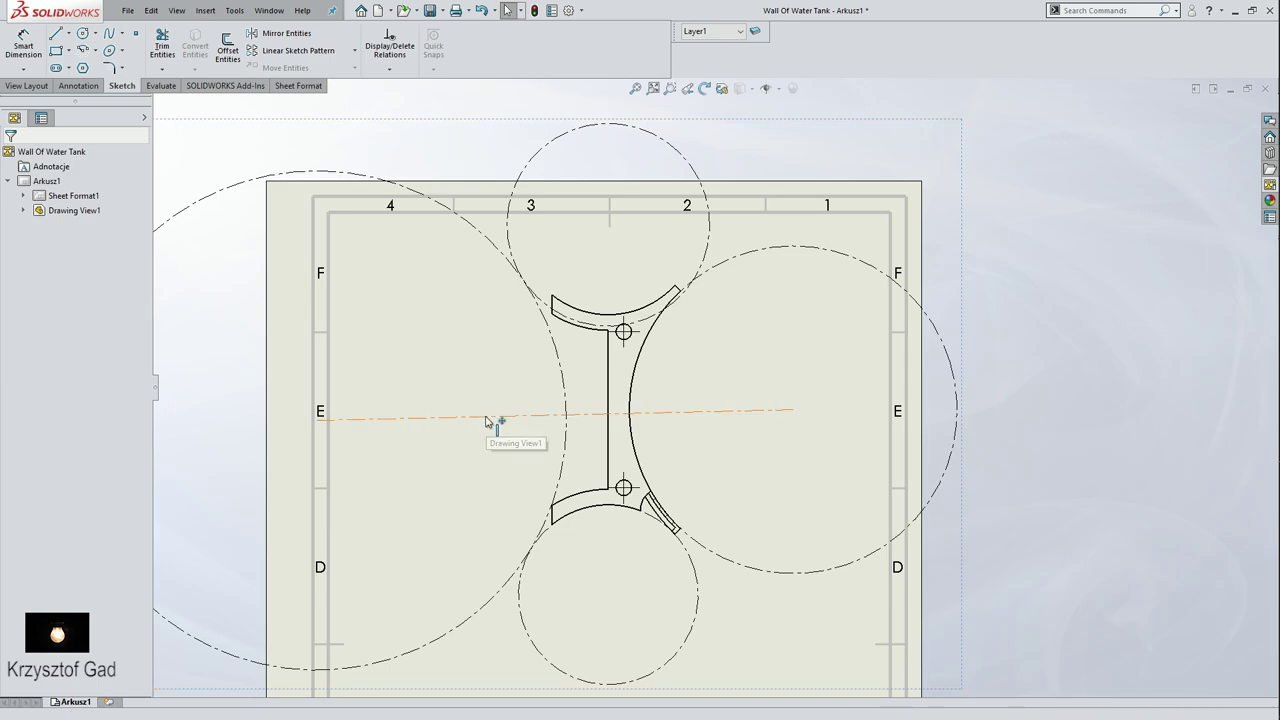
left_click(487, 420)
left_click(16, 298)
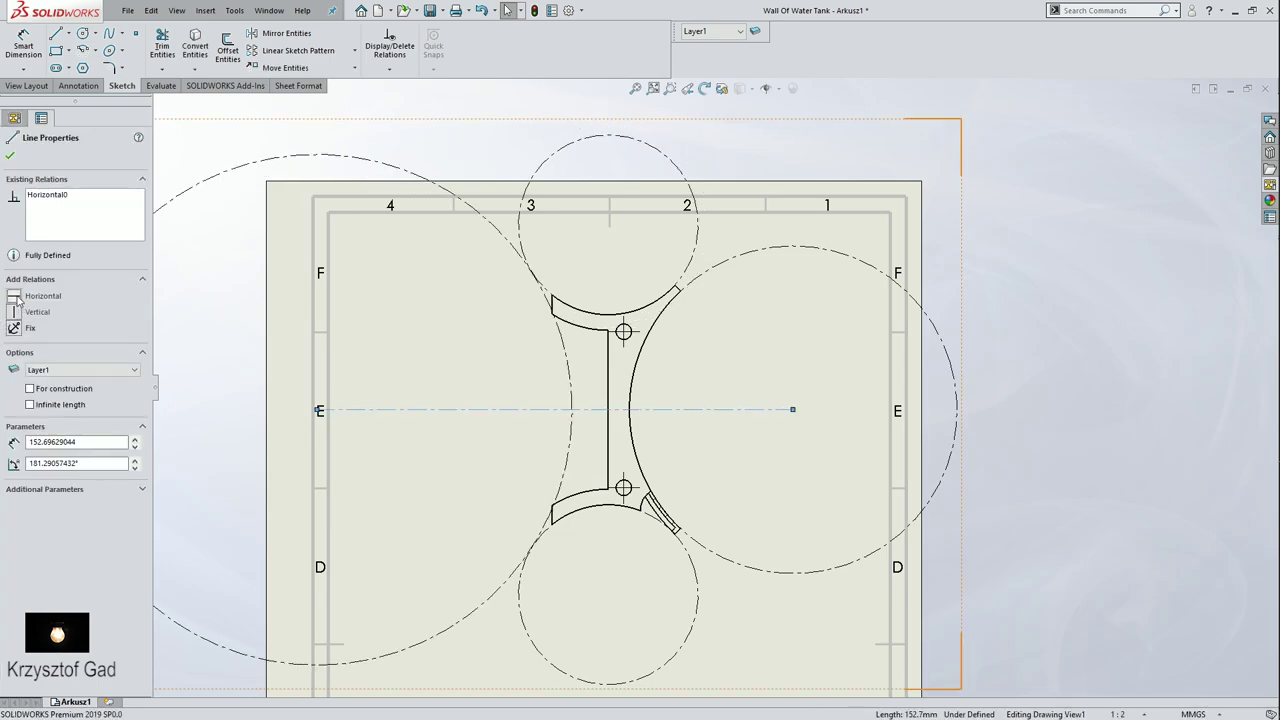
left_click(10, 156)
Step: Sketch a diamond through the four circle centres and a vertical top-to-bottom line
left_click(55, 33)
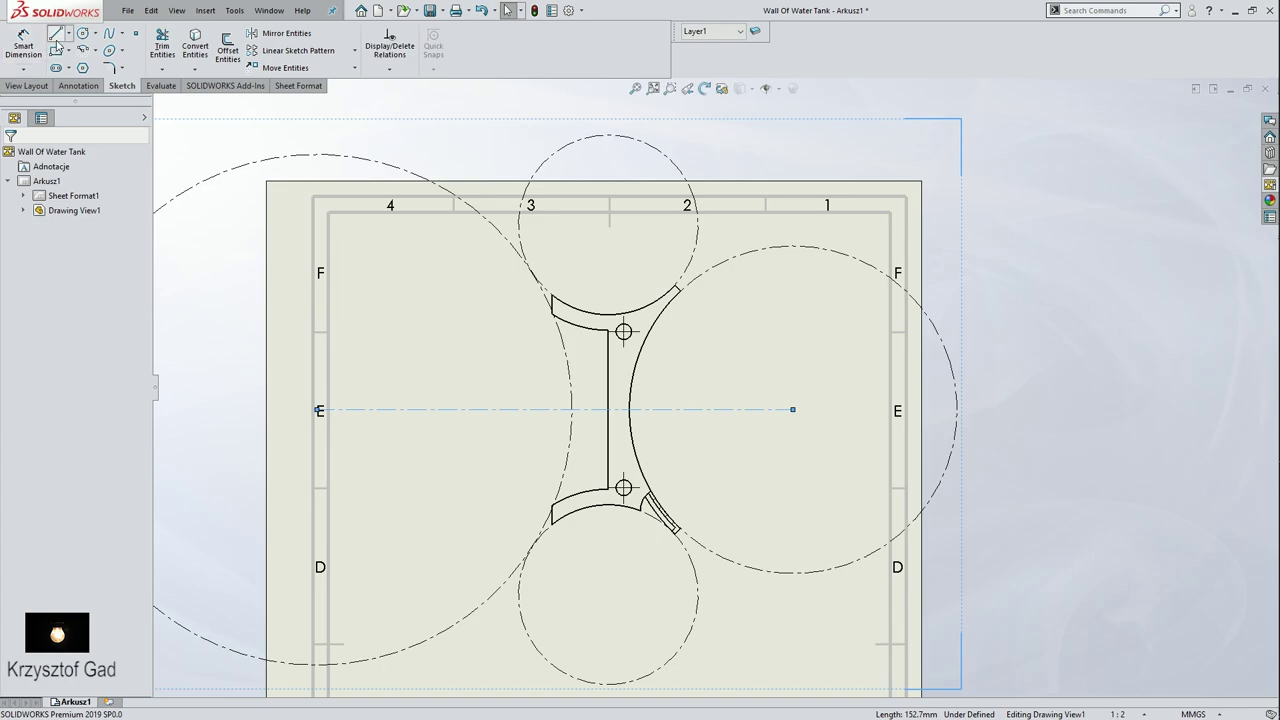
left_click(319, 410)
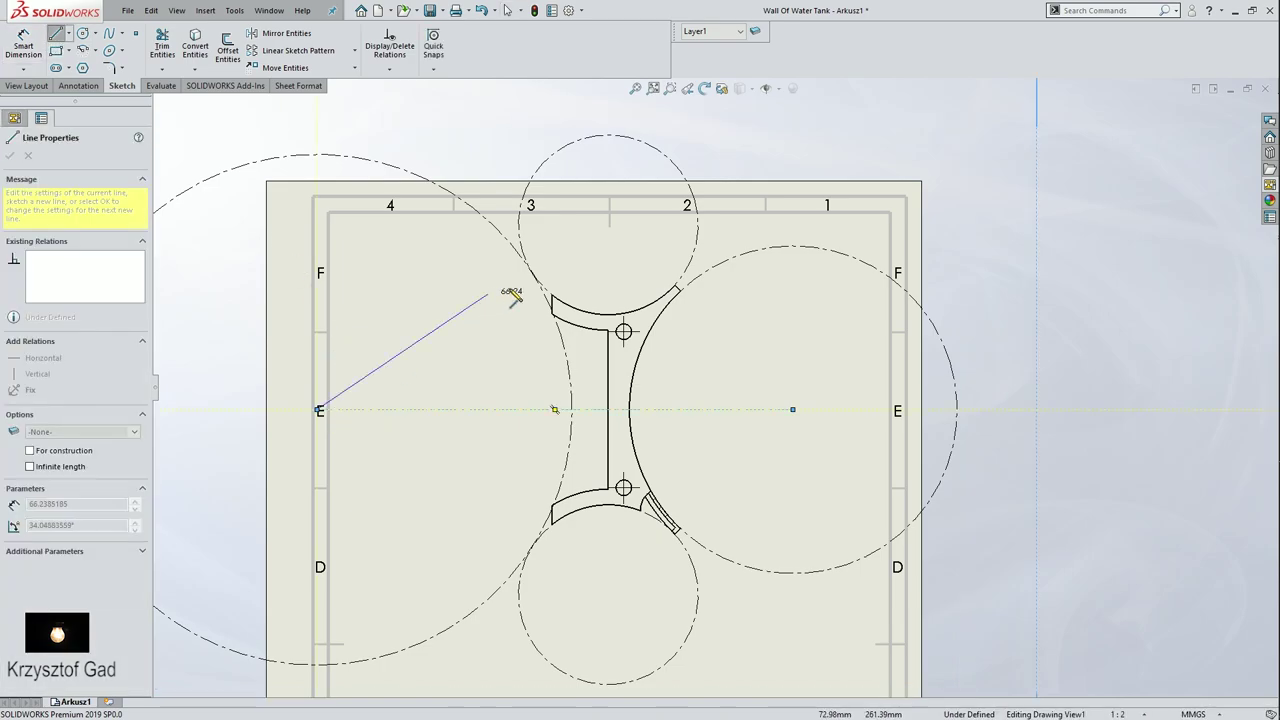
left_click(608, 225)
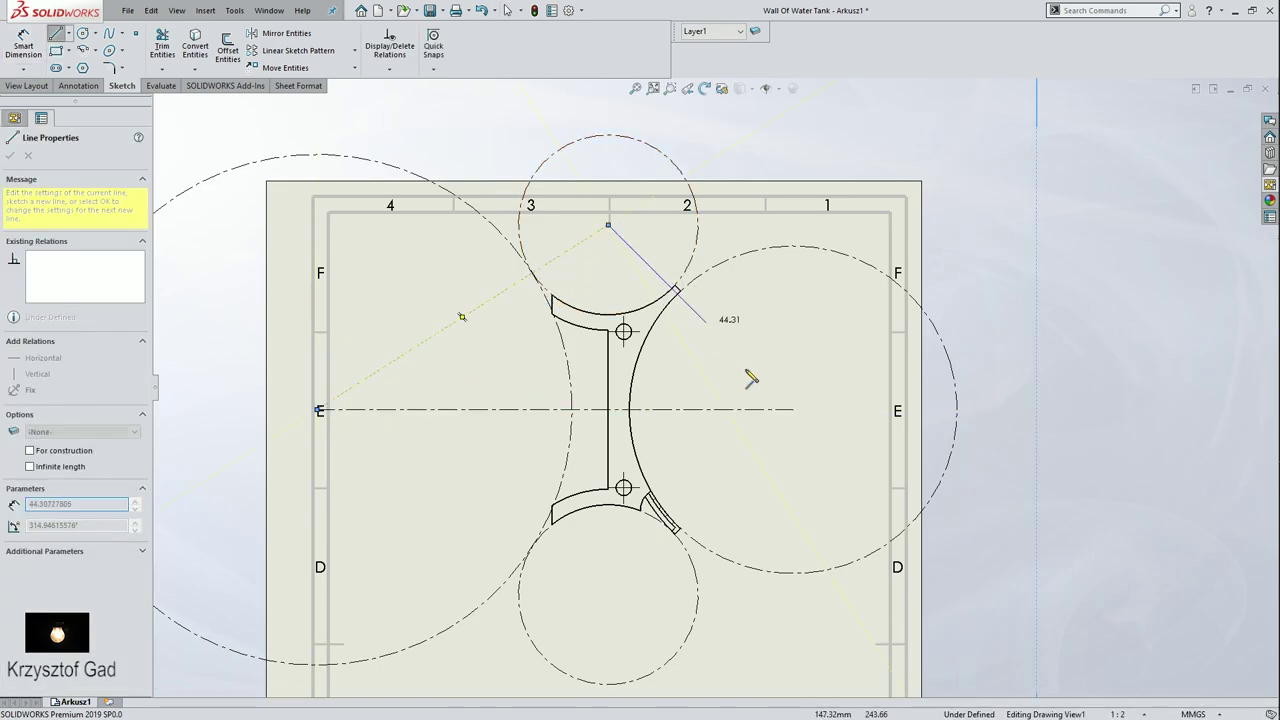
left_click(793, 410)
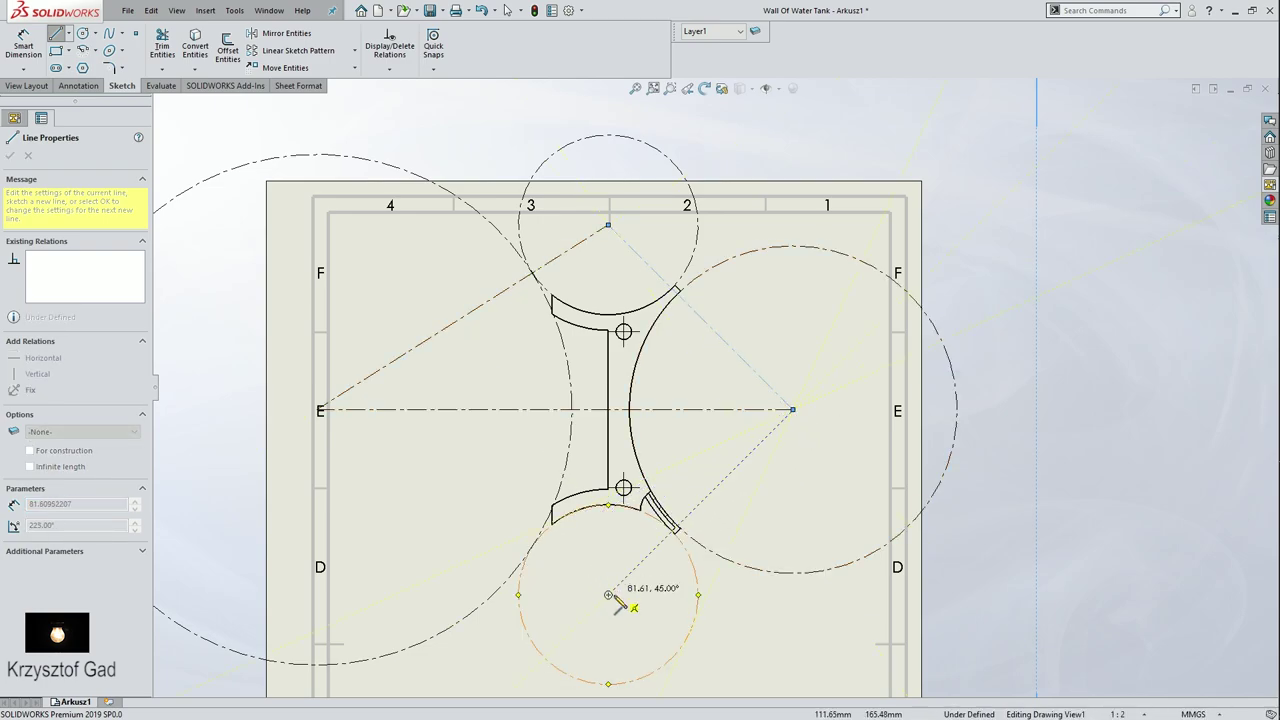
left_click(608, 595)
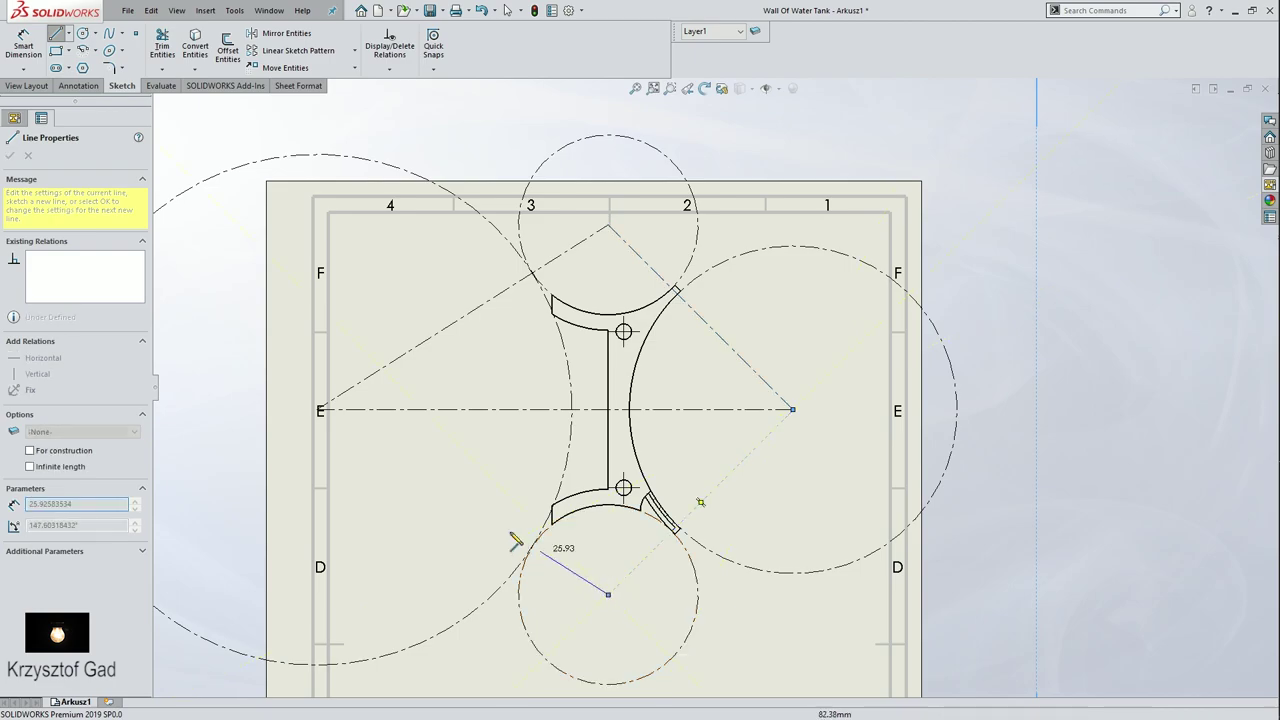
left_click(320, 410)
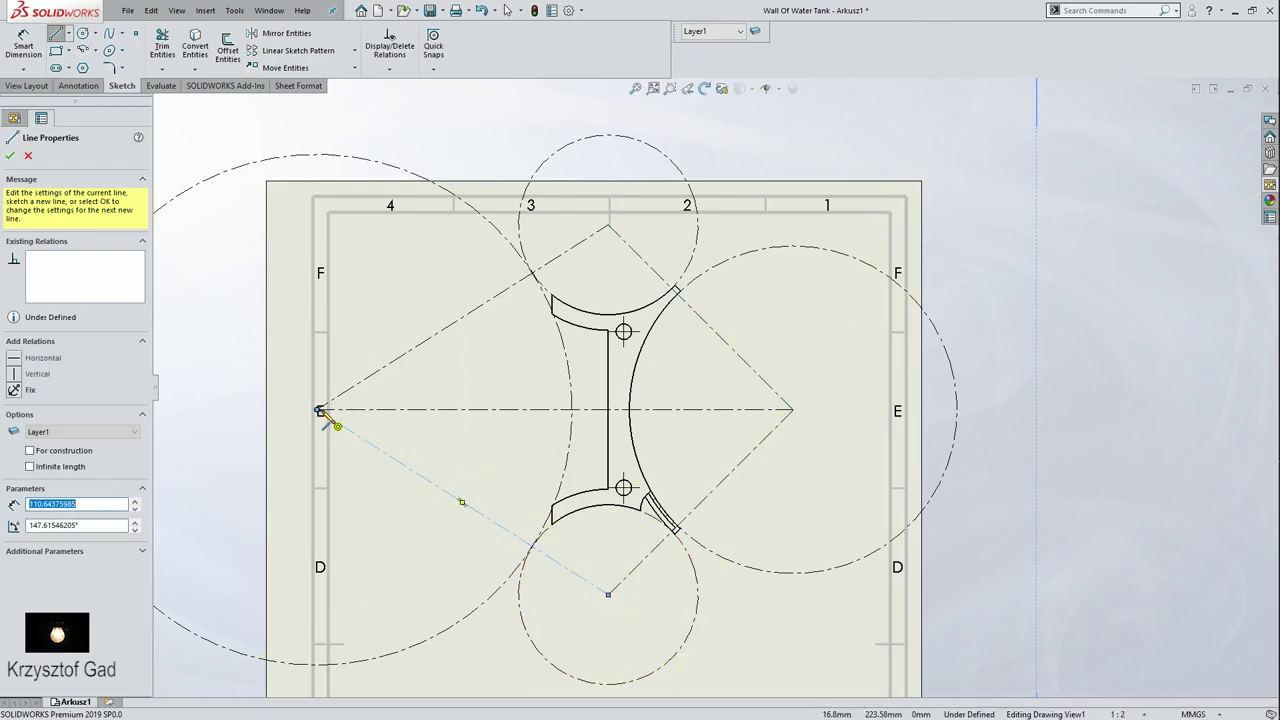
left_click(609, 230)
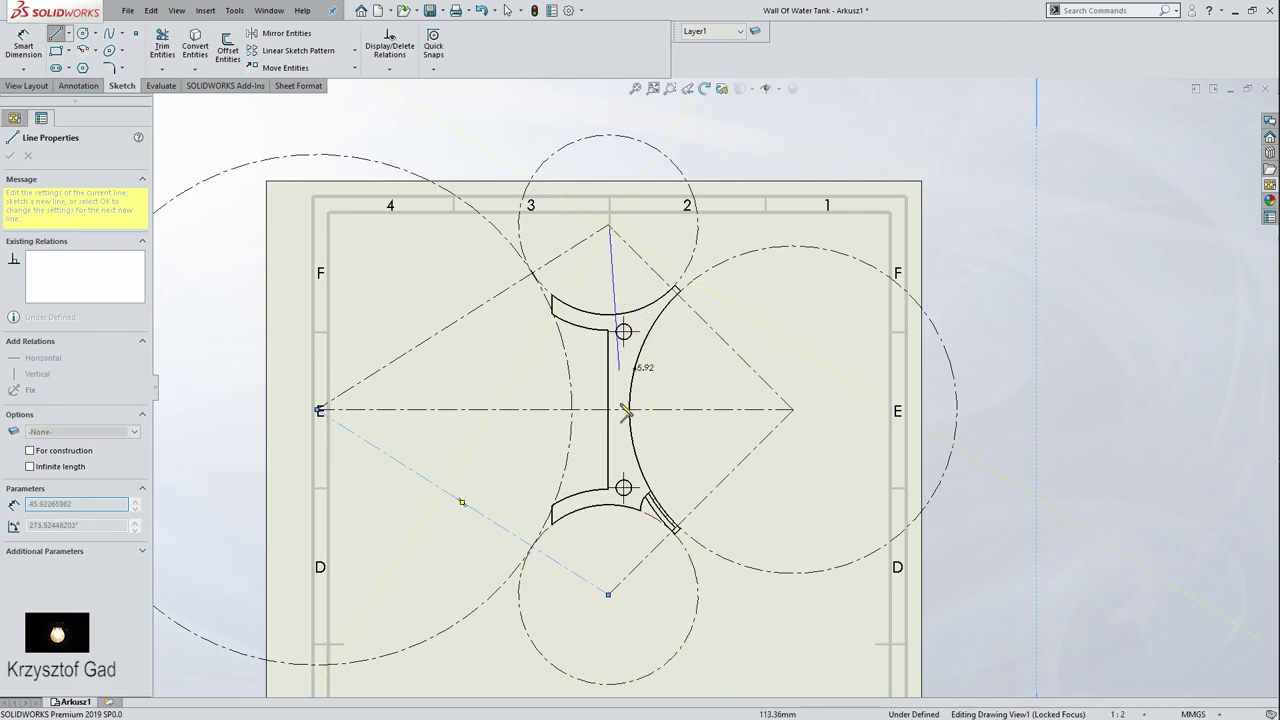
left_click(608, 595)
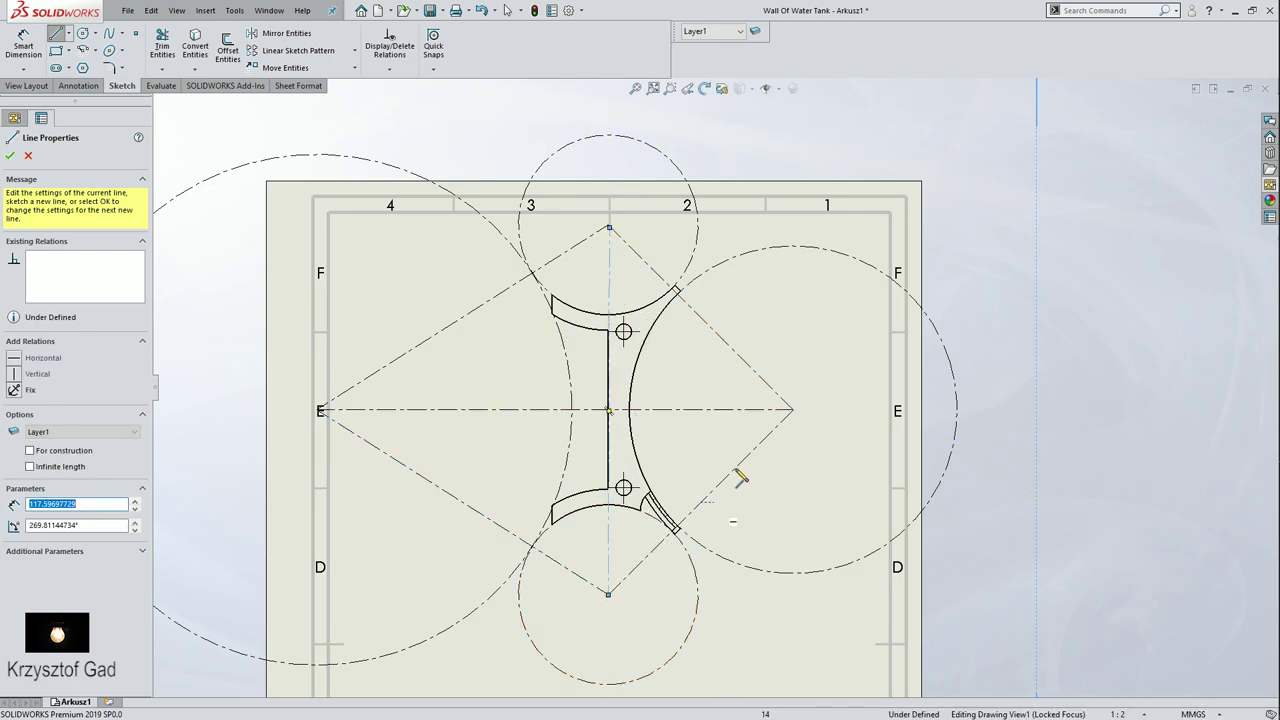
key("Escape")
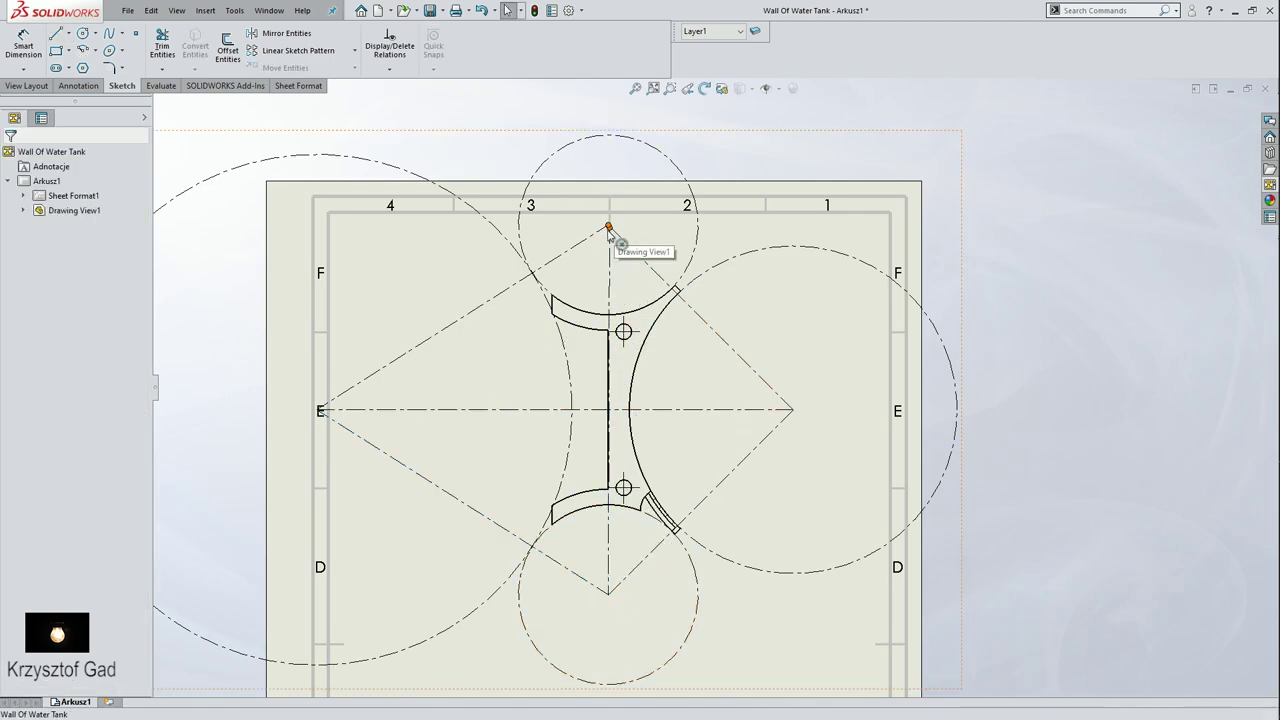
Step: Select the diamond's top-vertex points and try moving the fixed point above the part
left_click(609, 229)
left_click(609, 231, "ctrl")
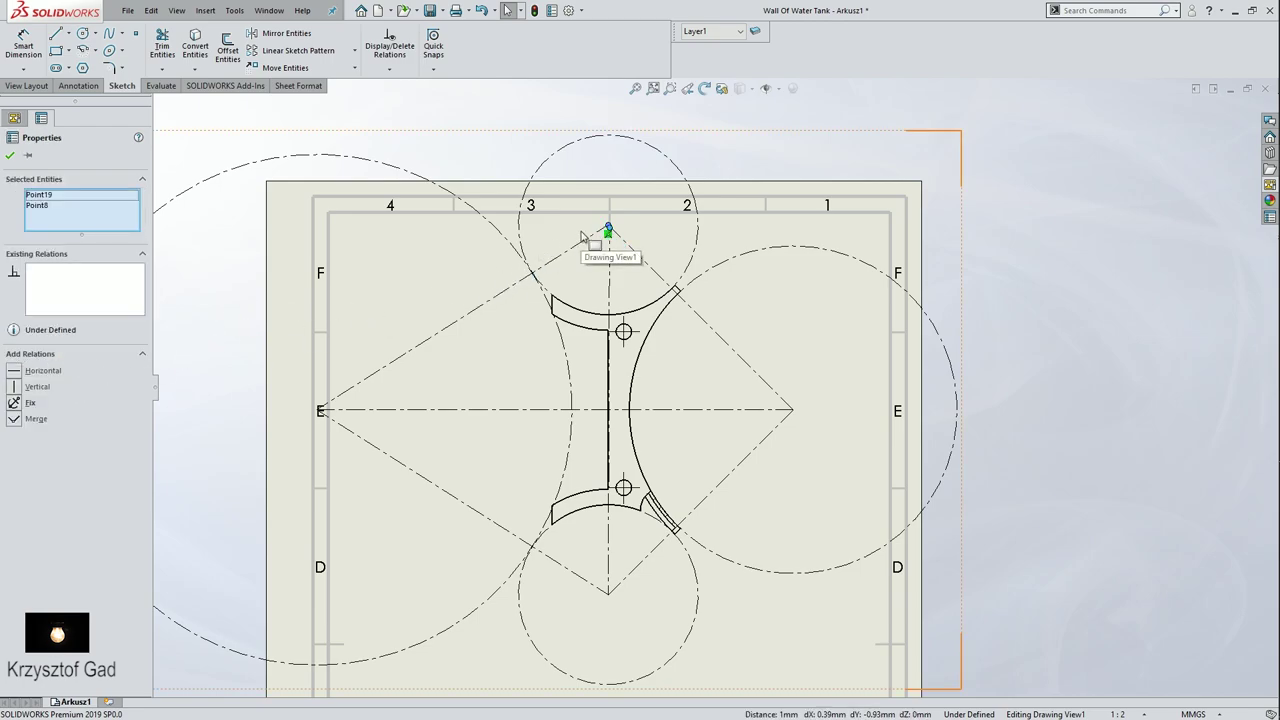
key("Escape")
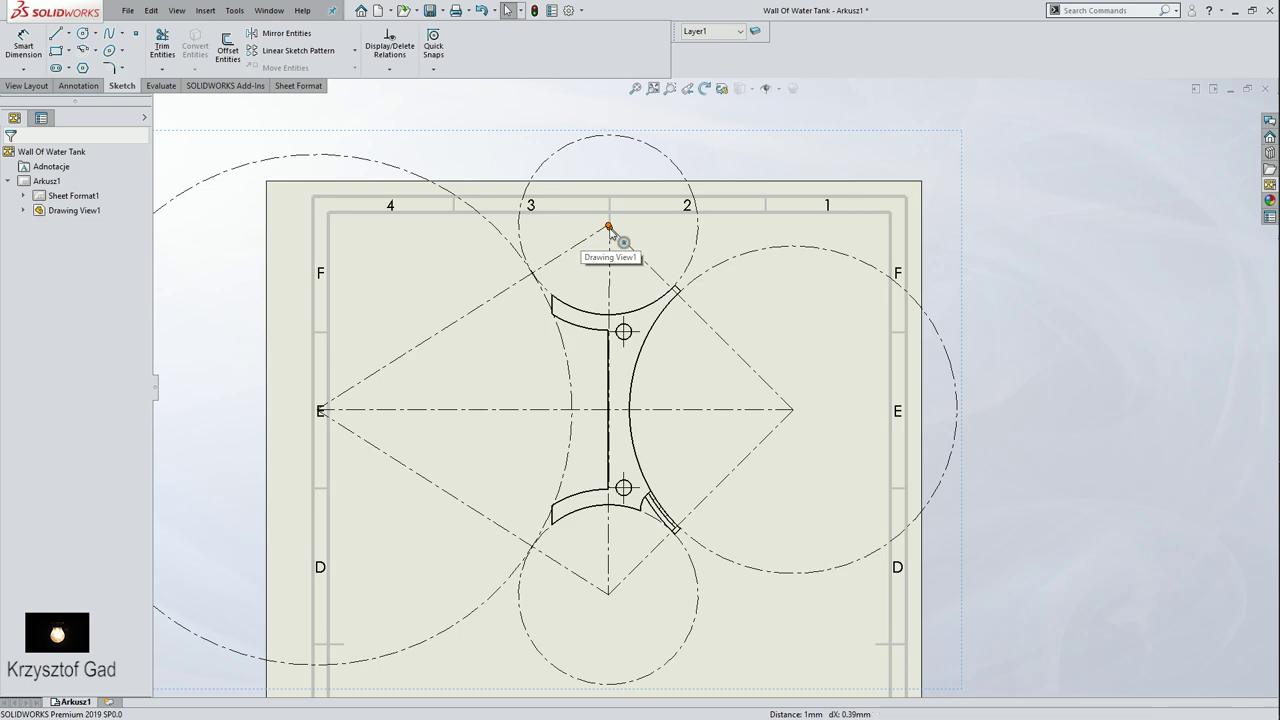
left_click(612, 234)
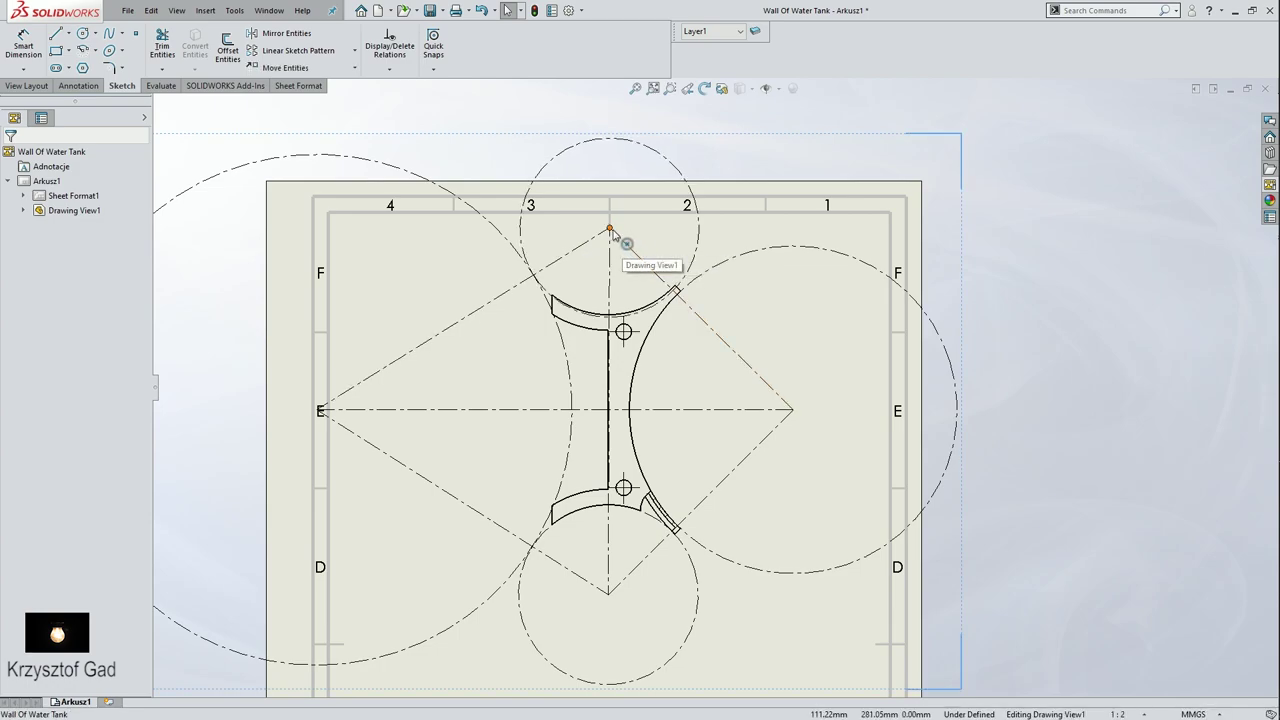
left_click_drag(615, 259, 622, 344)
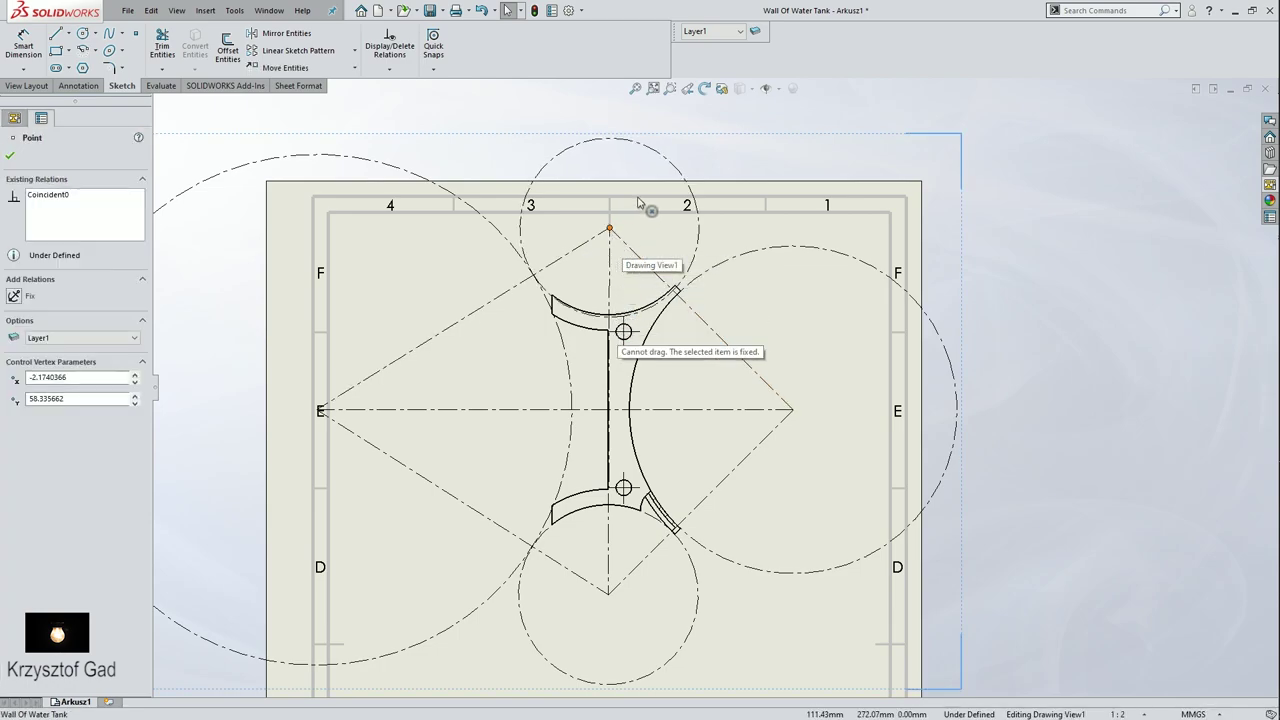
Step: Make the part's upper arc concentric with the top dash-dot circle
left_click(624, 316)
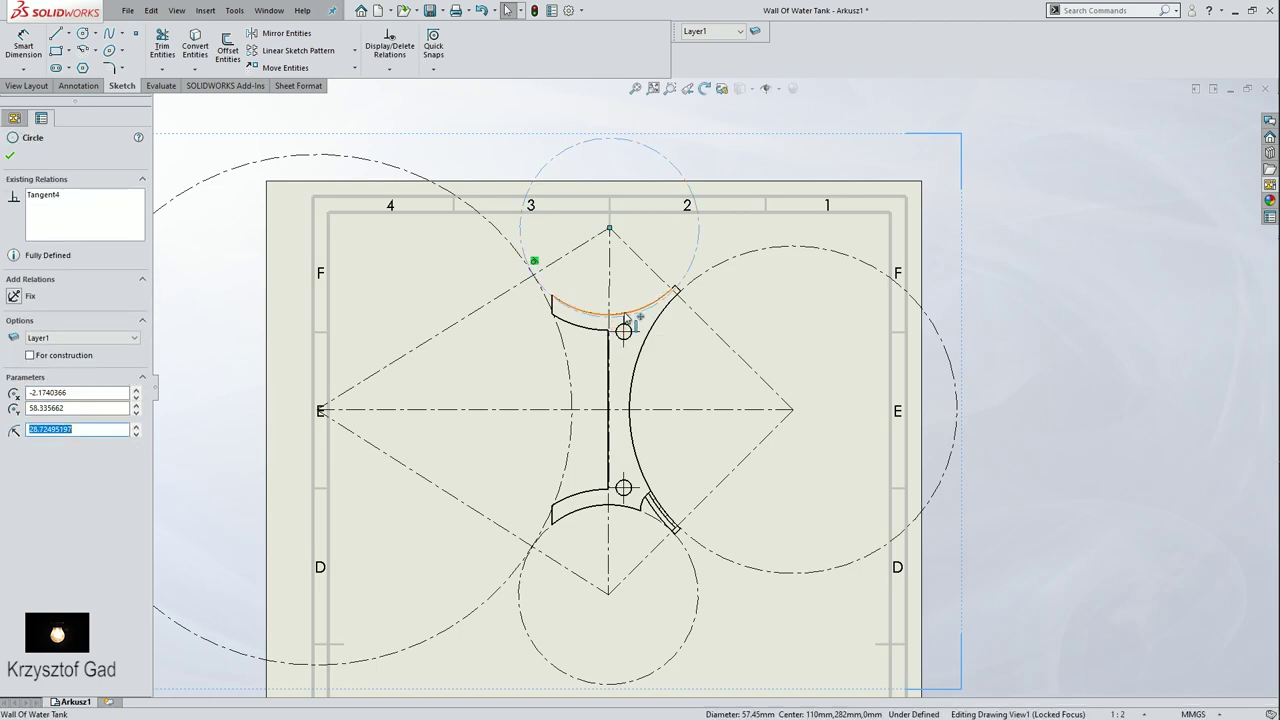
left_click(624, 314, "ctrl")
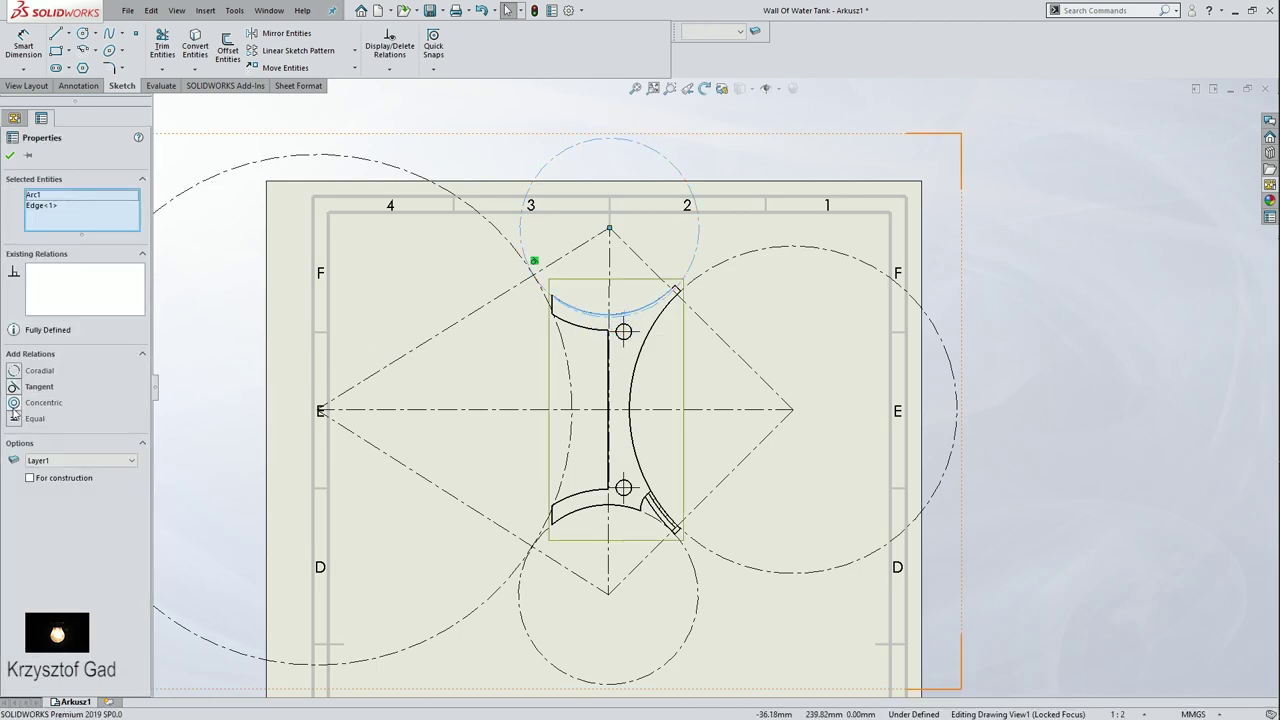
left_click(14, 403)
left_click(594, 543)
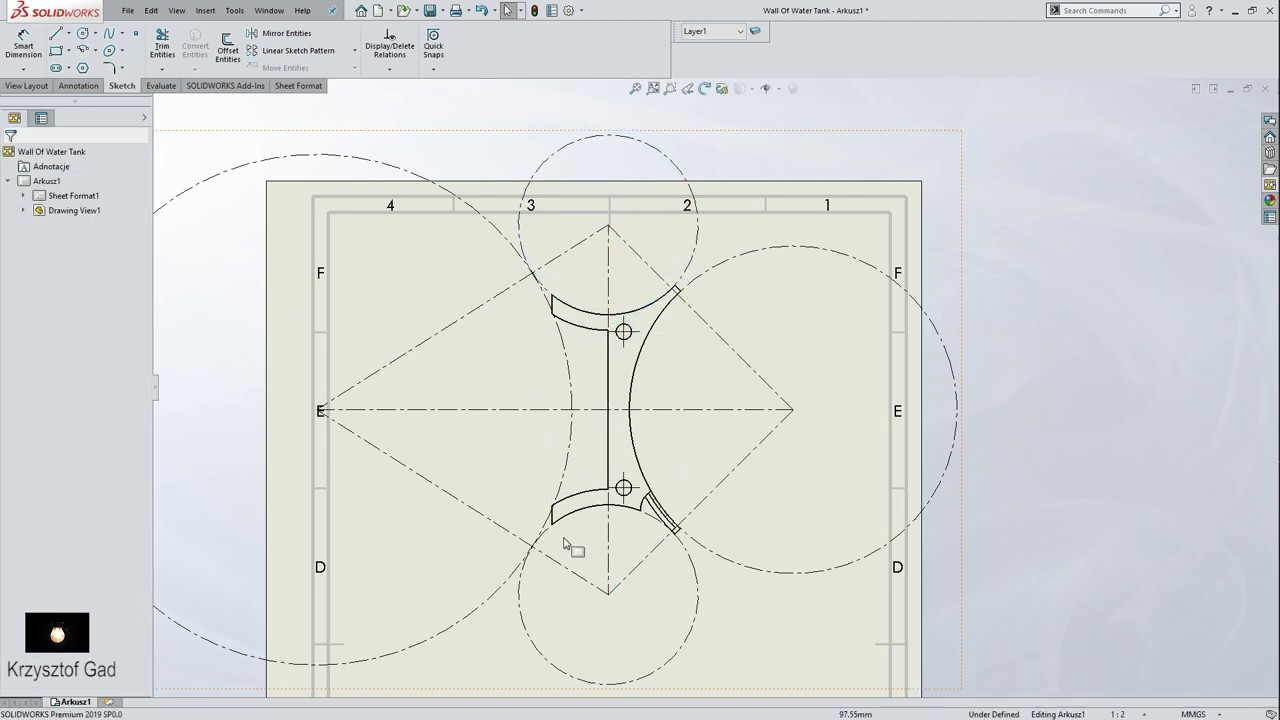
left_click(562, 527)
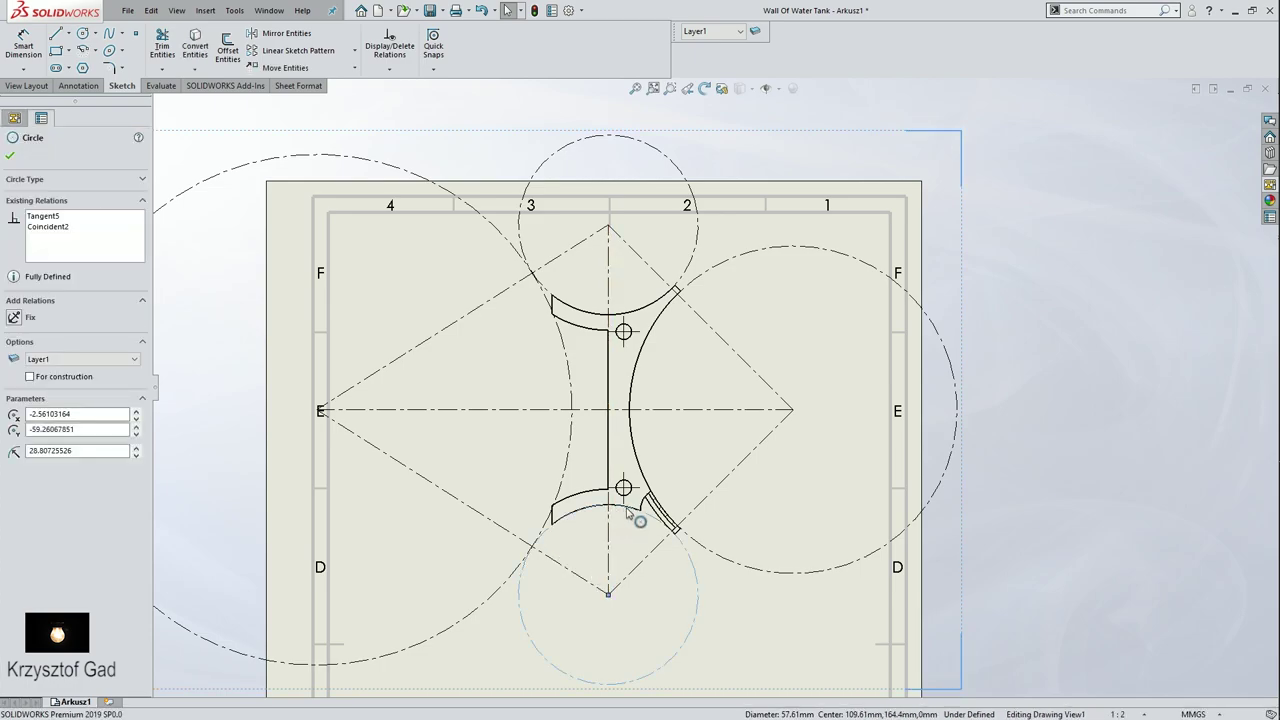
left_click(545, 508)
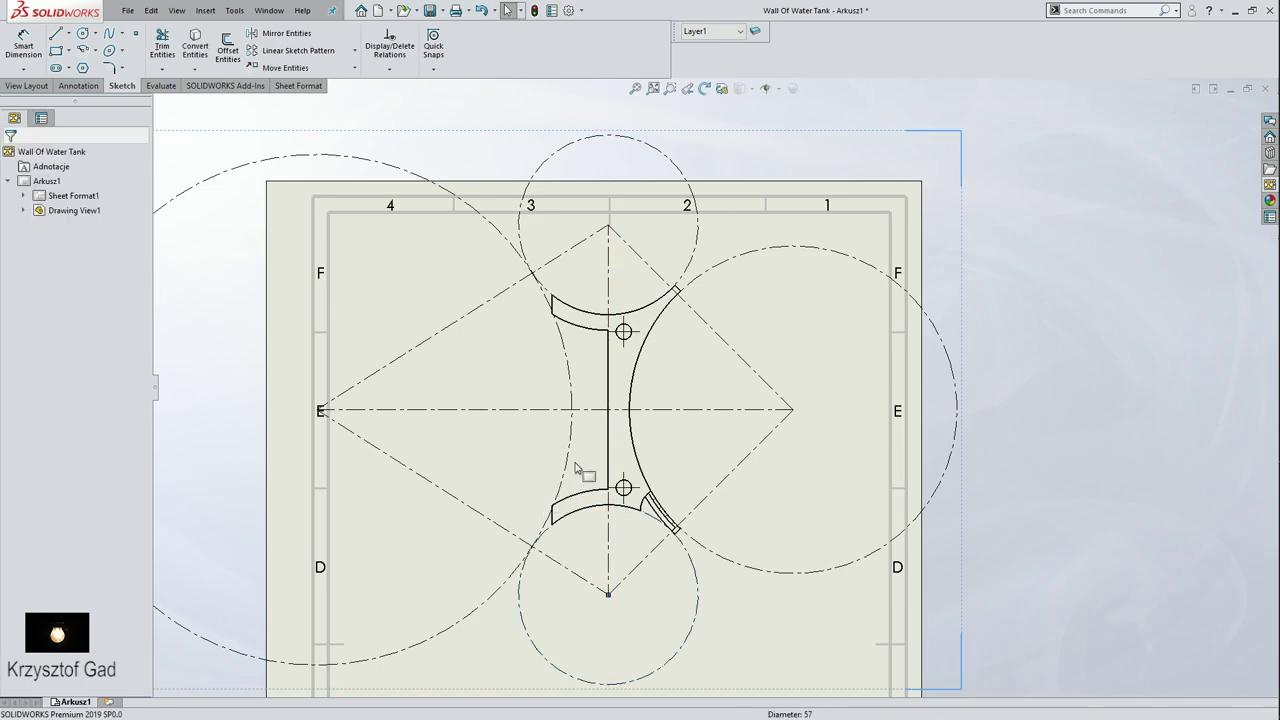
left_click(515, 352)
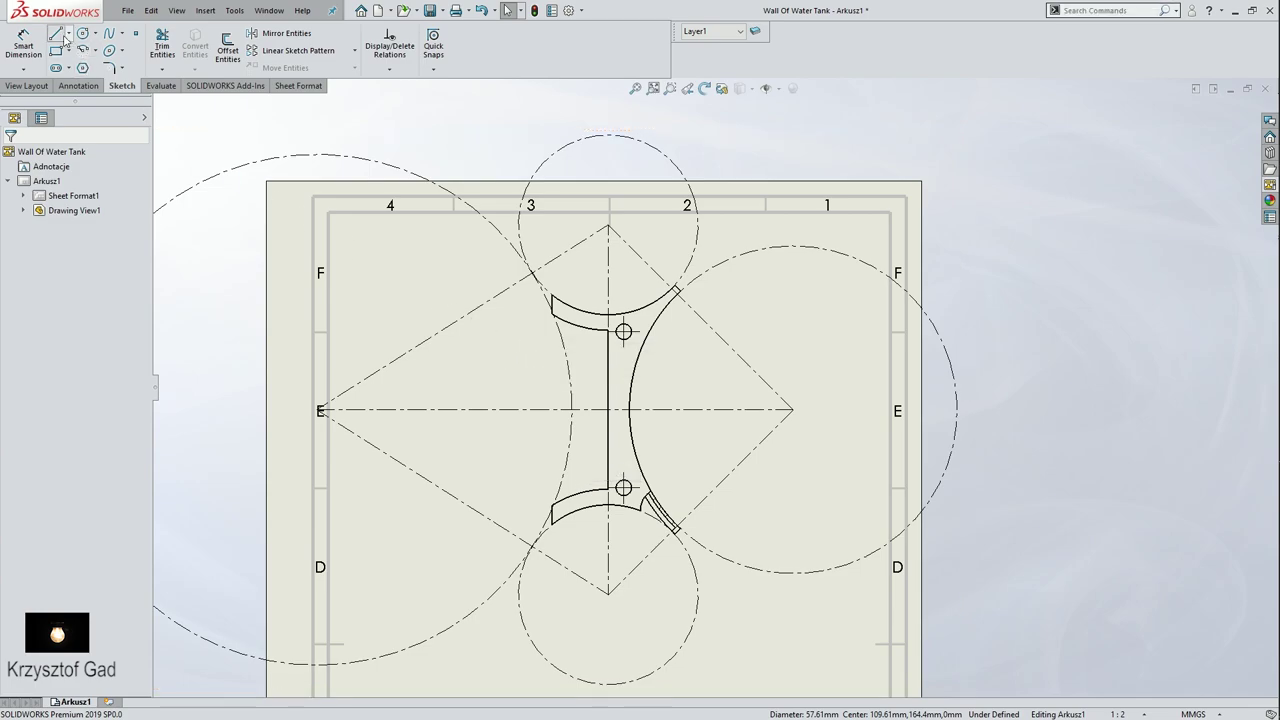
Step: Draw two lines from the right-hand vertex to the right circle's lower and upper edges
left_click(793, 411)
left_click(840, 568)
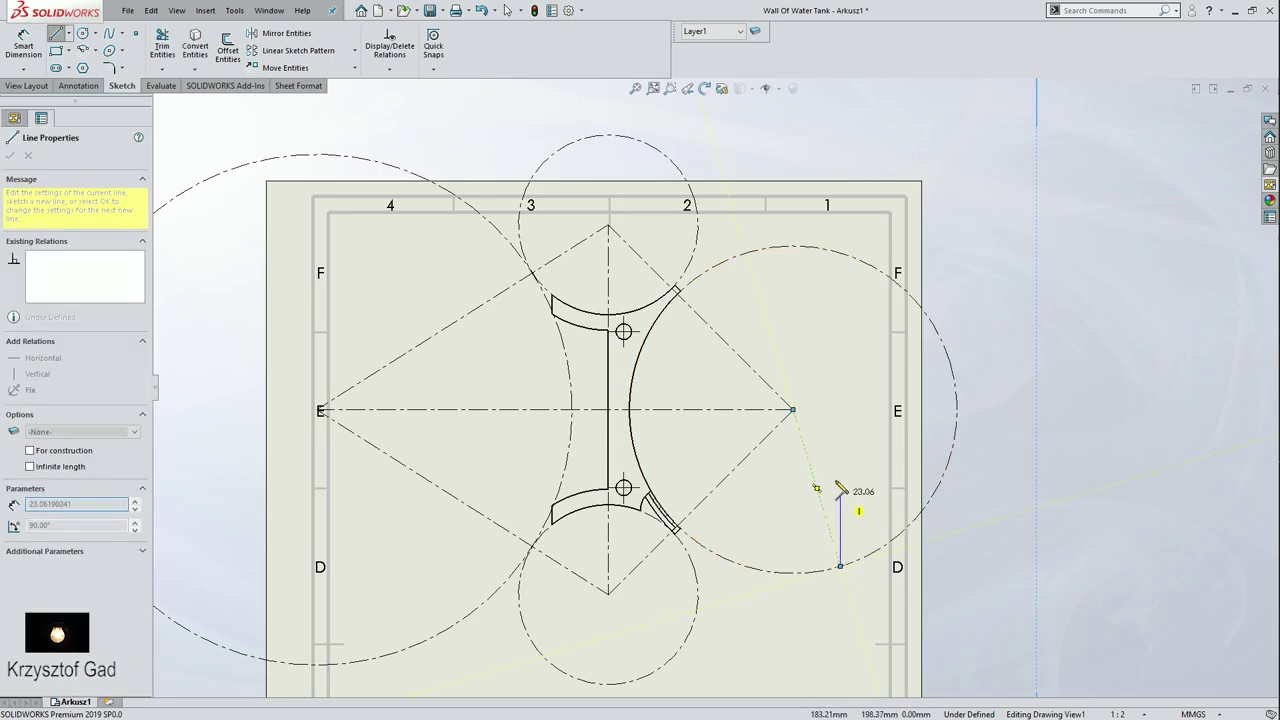
right_click(828, 485)
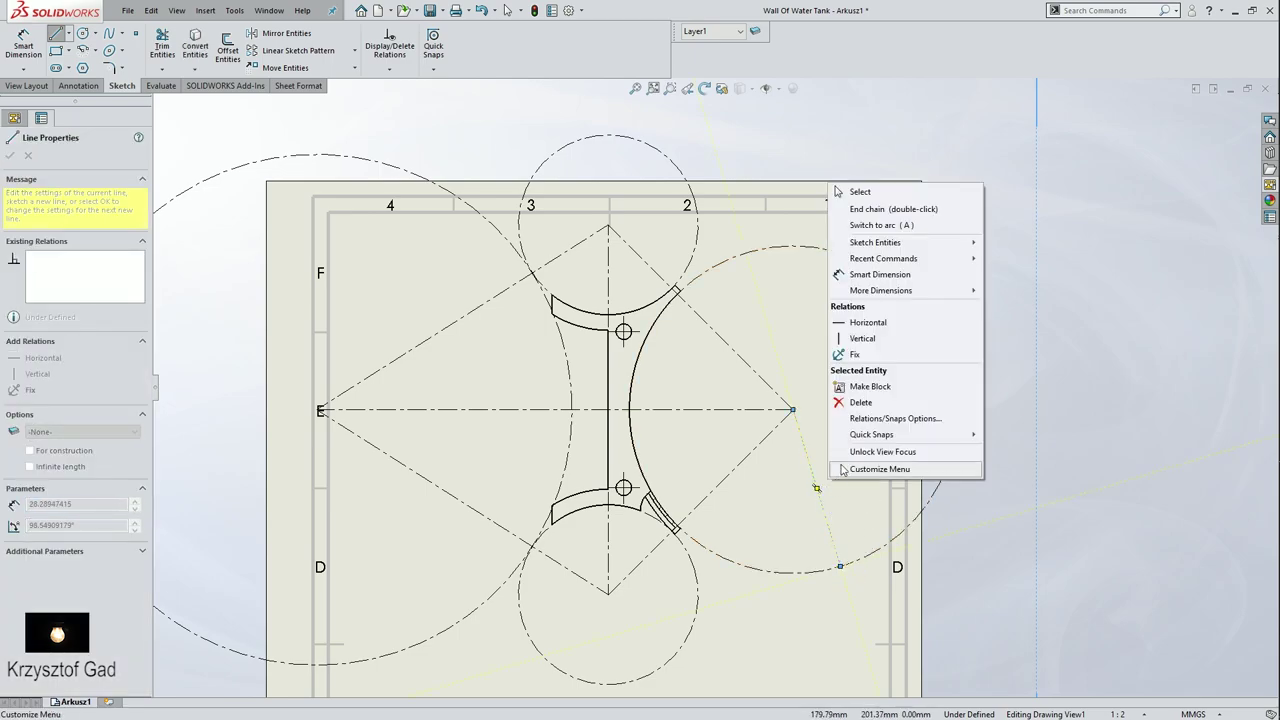
left_click(888, 209)
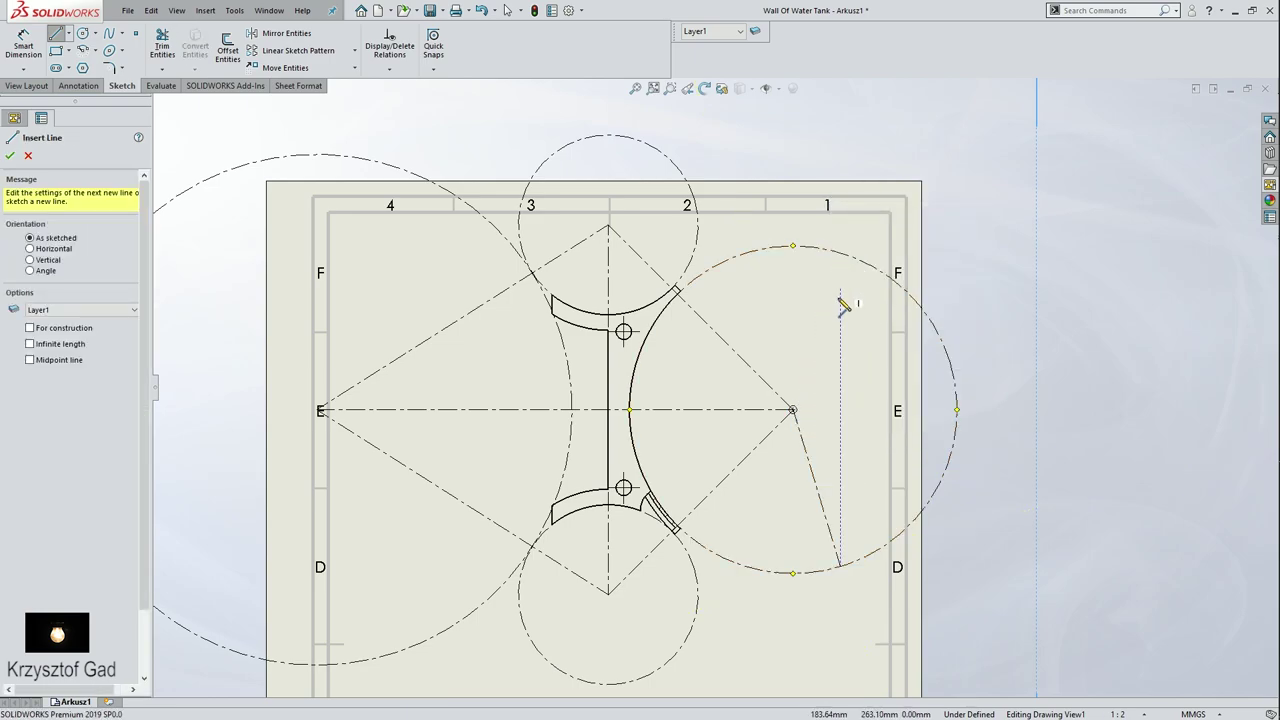
left_click(793, 410)
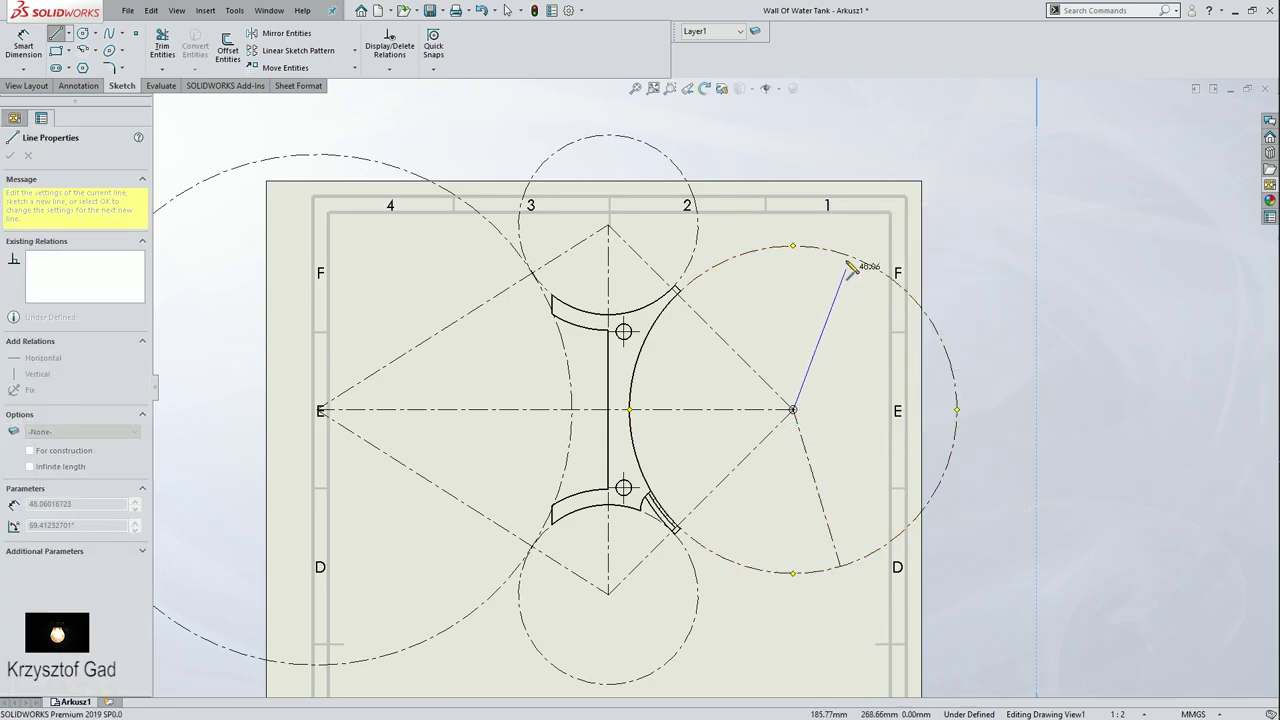
left_click(820, 332)
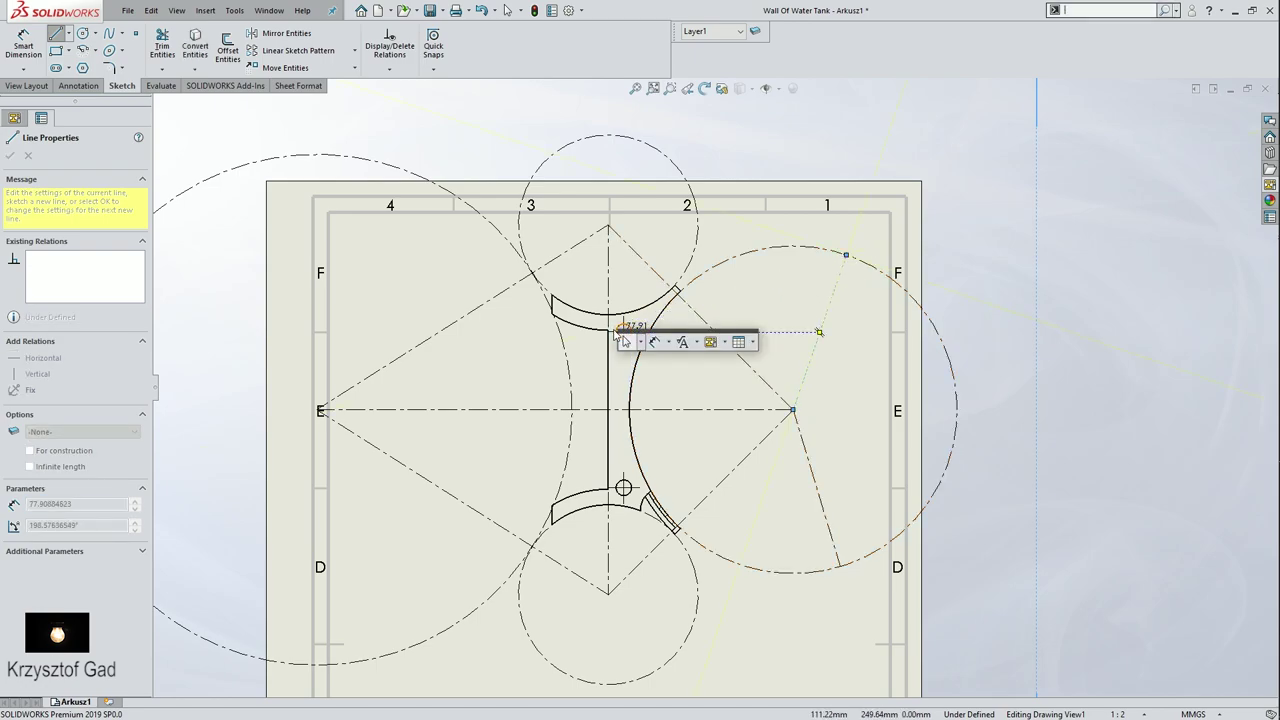
right_click(623, 333)
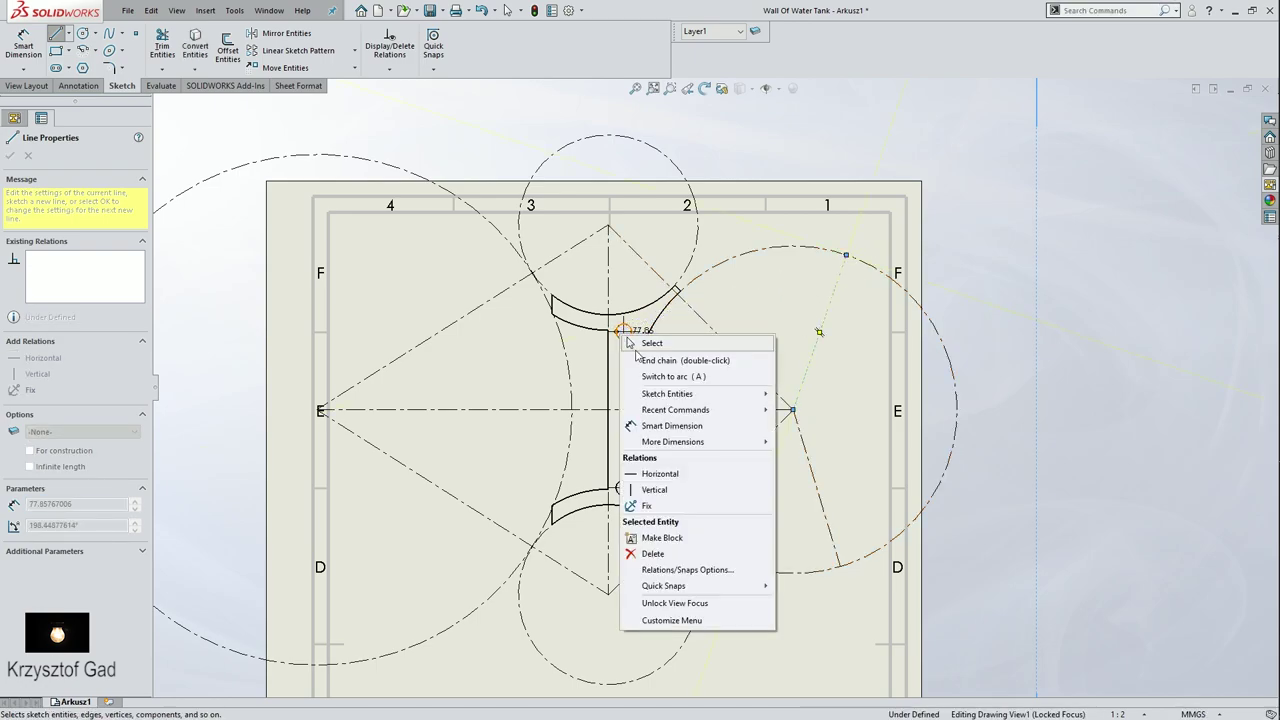
left_click(638, 362)
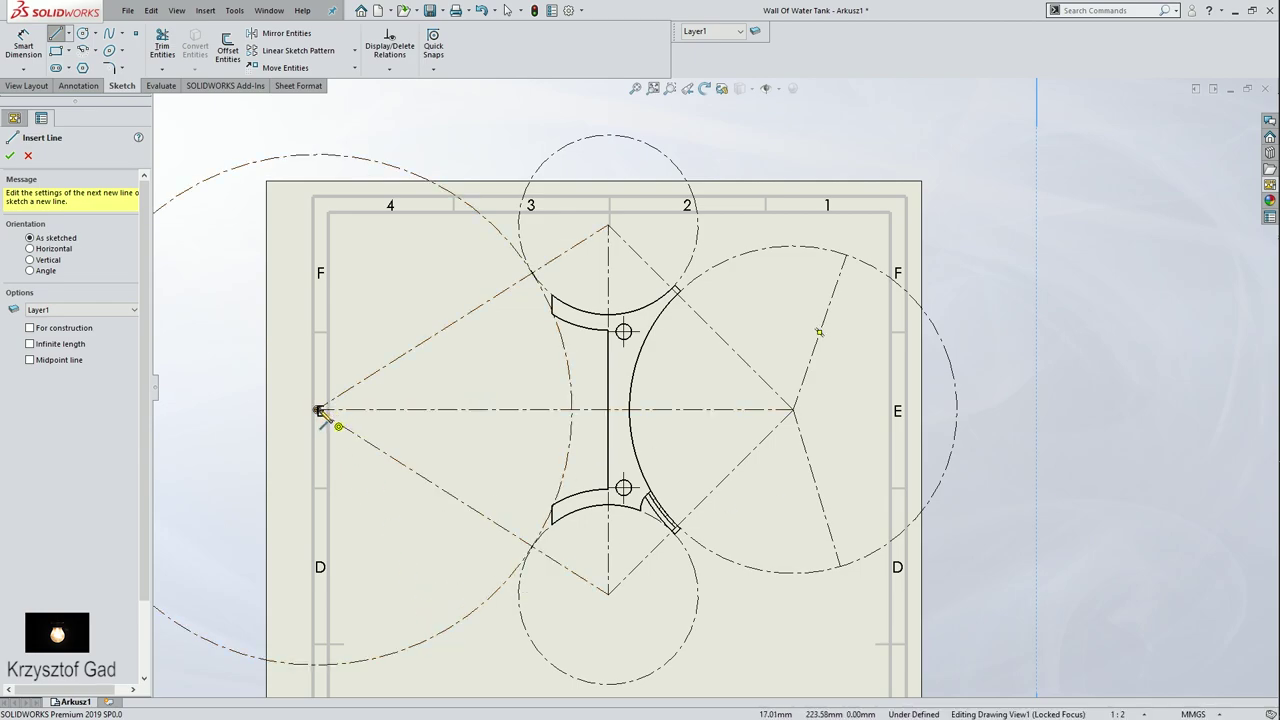
Step: Draw two lines from the leftmost vertex out to the large left circle
left_click(319, 411)
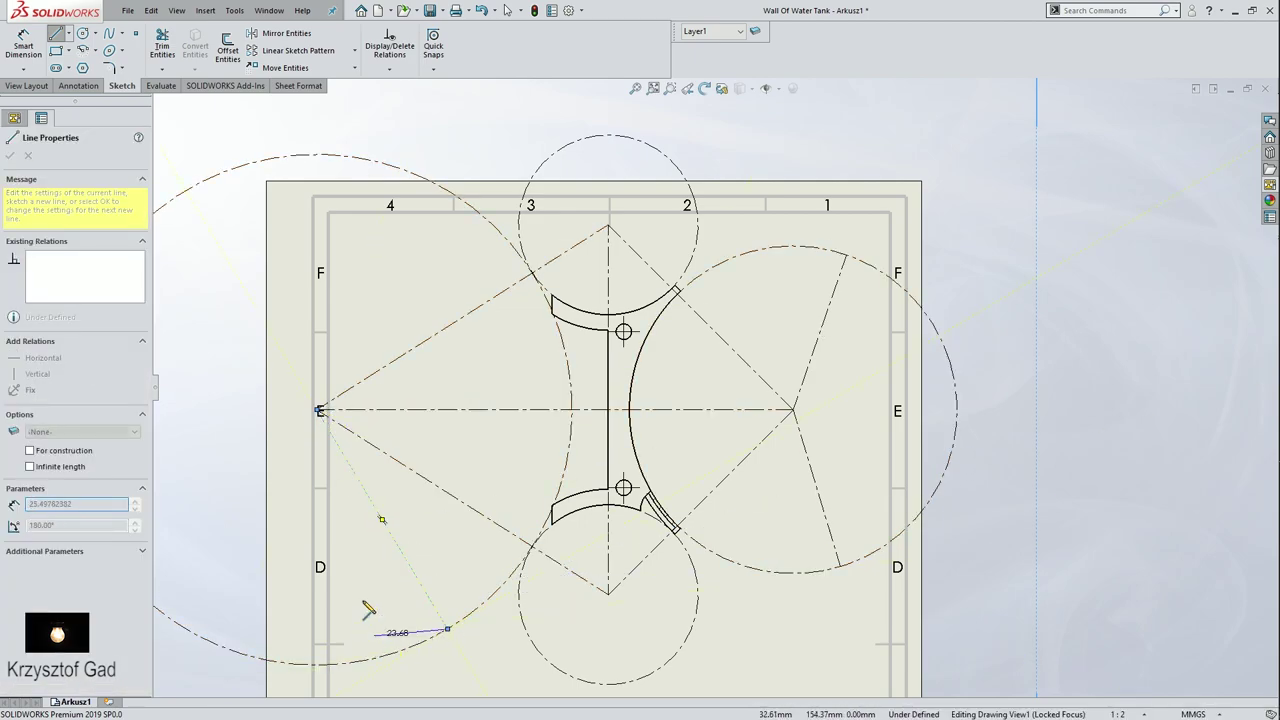
right_click(418, 212)
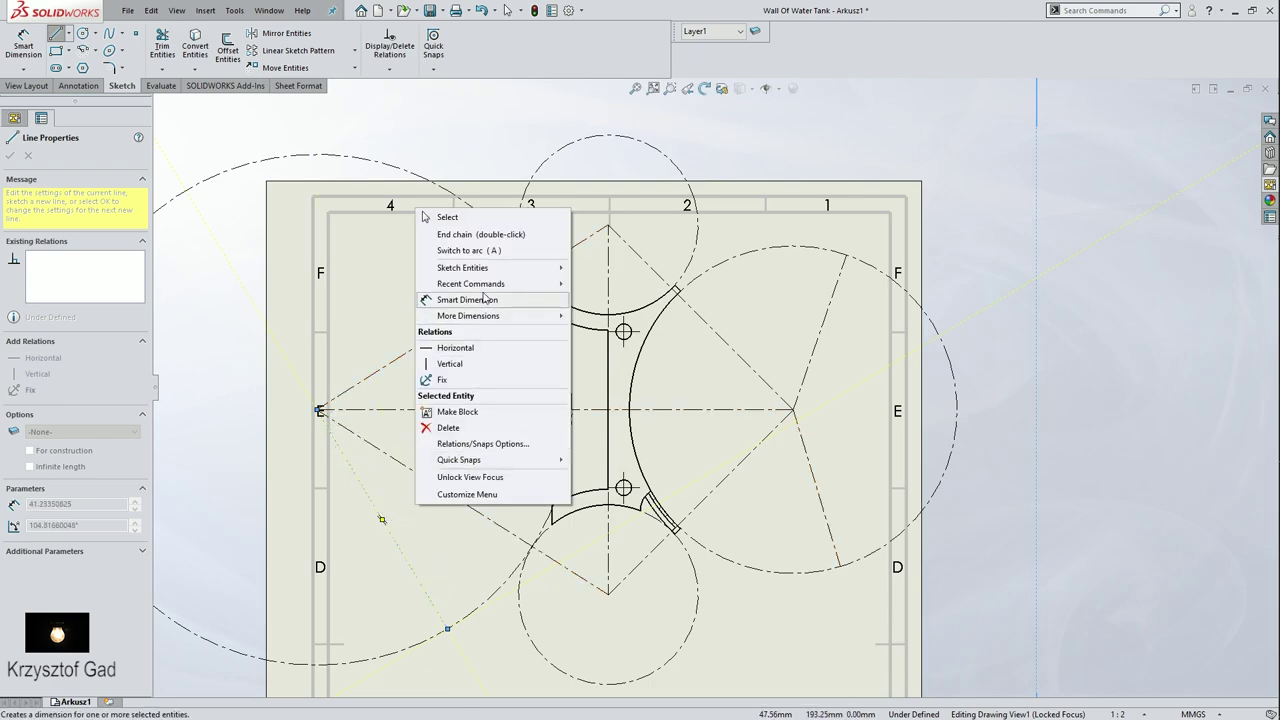
left_click(475, 234)
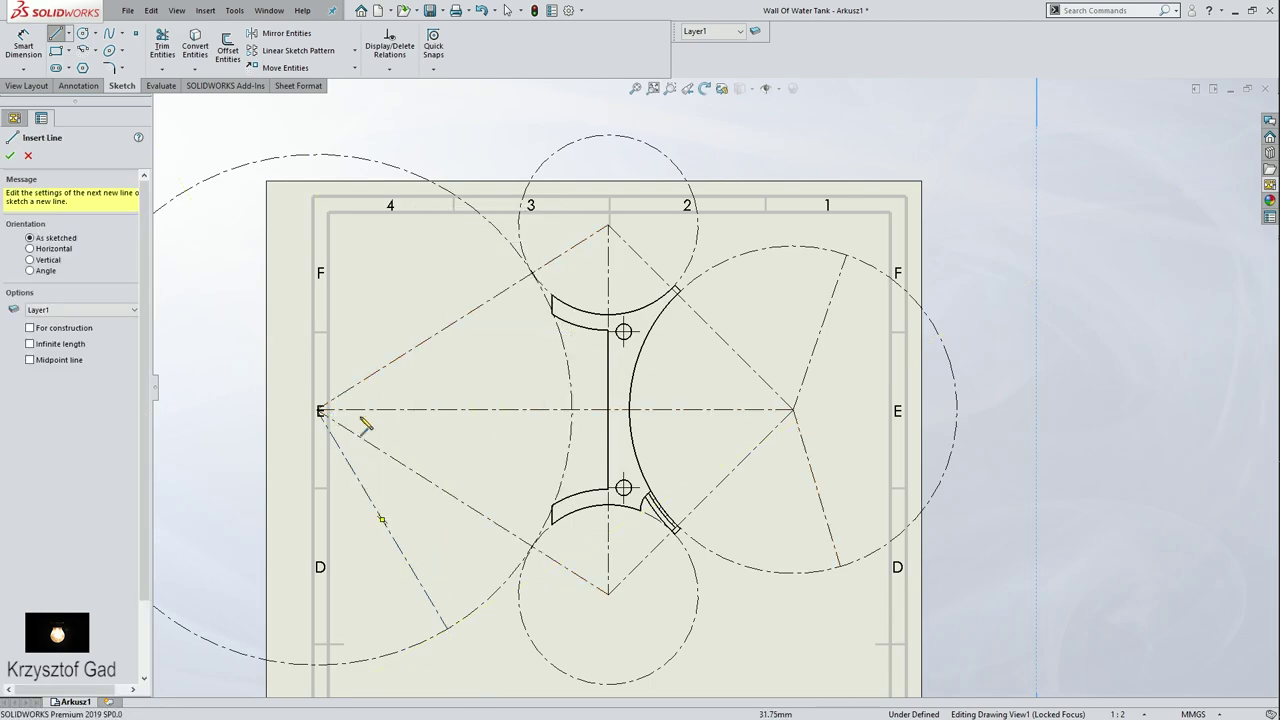
left_click(318, 410)
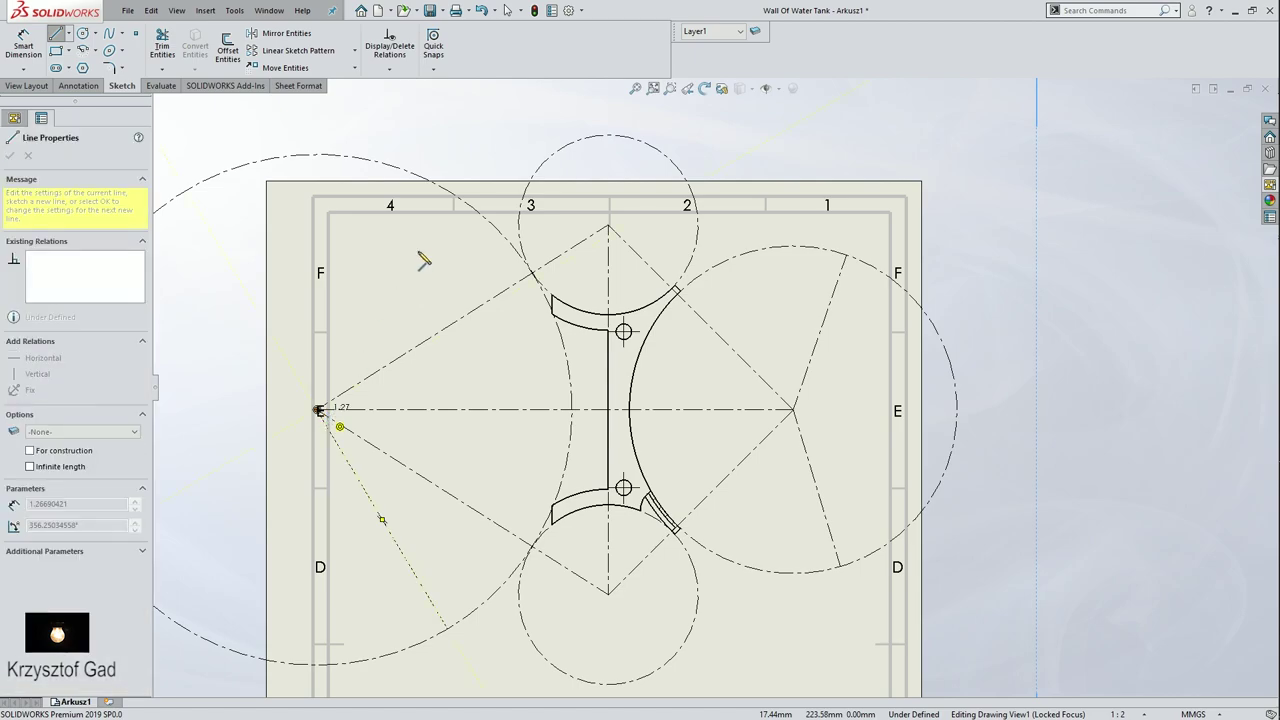
left_click(447, 190)
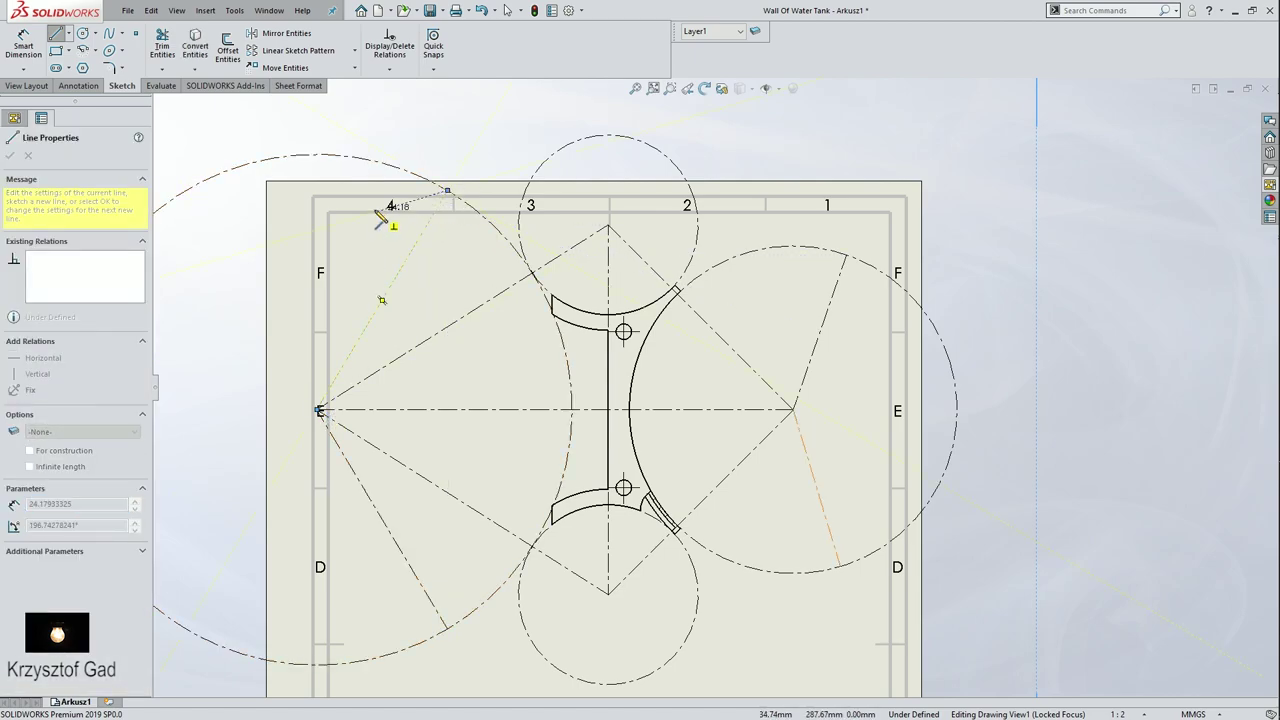
right_click(377, 211)
left_click(406, 220)
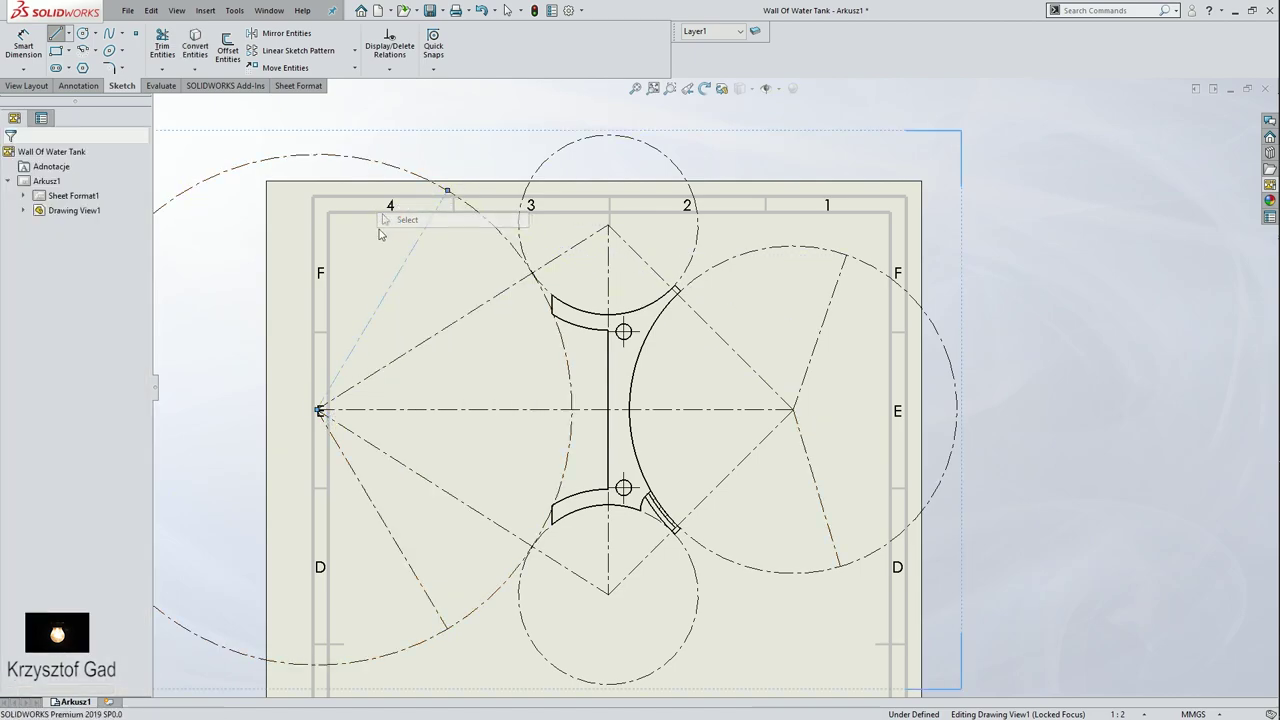
Step: Trim the outer parts of the large, top, right and lower dash-dot circles
left_click(169, 38)
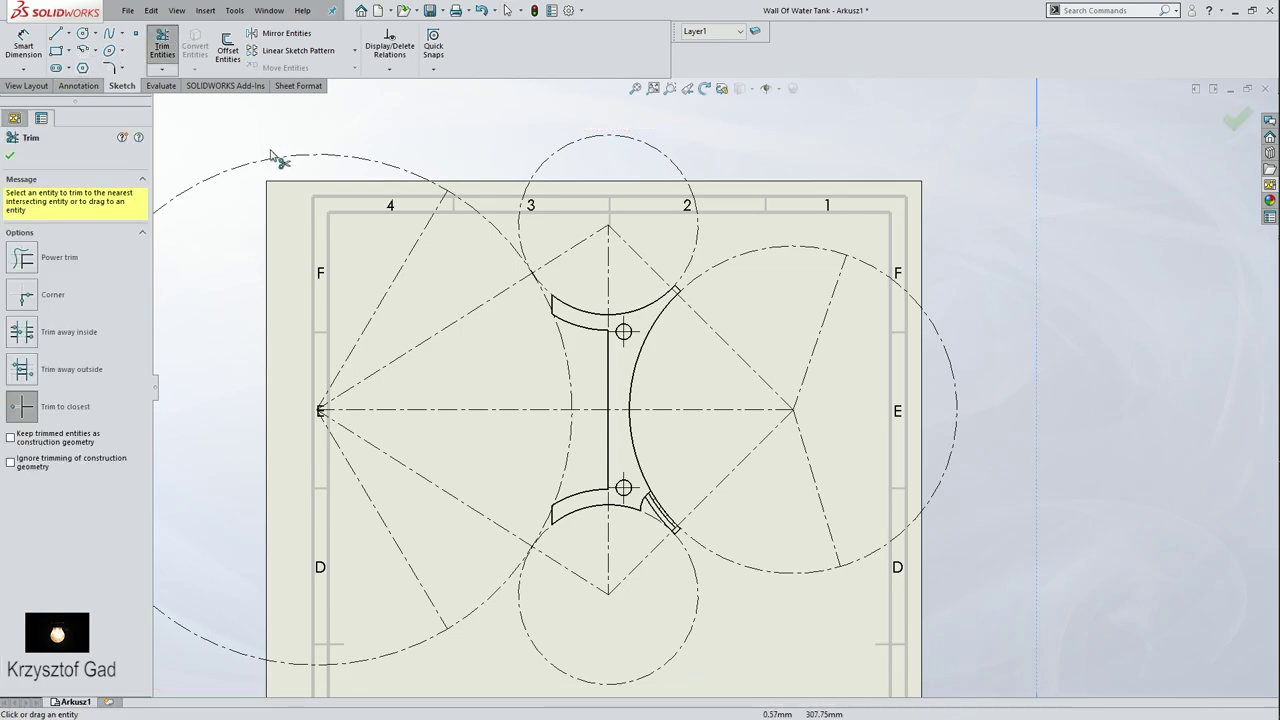
left_click(295, 160)
left_click(539, 172)
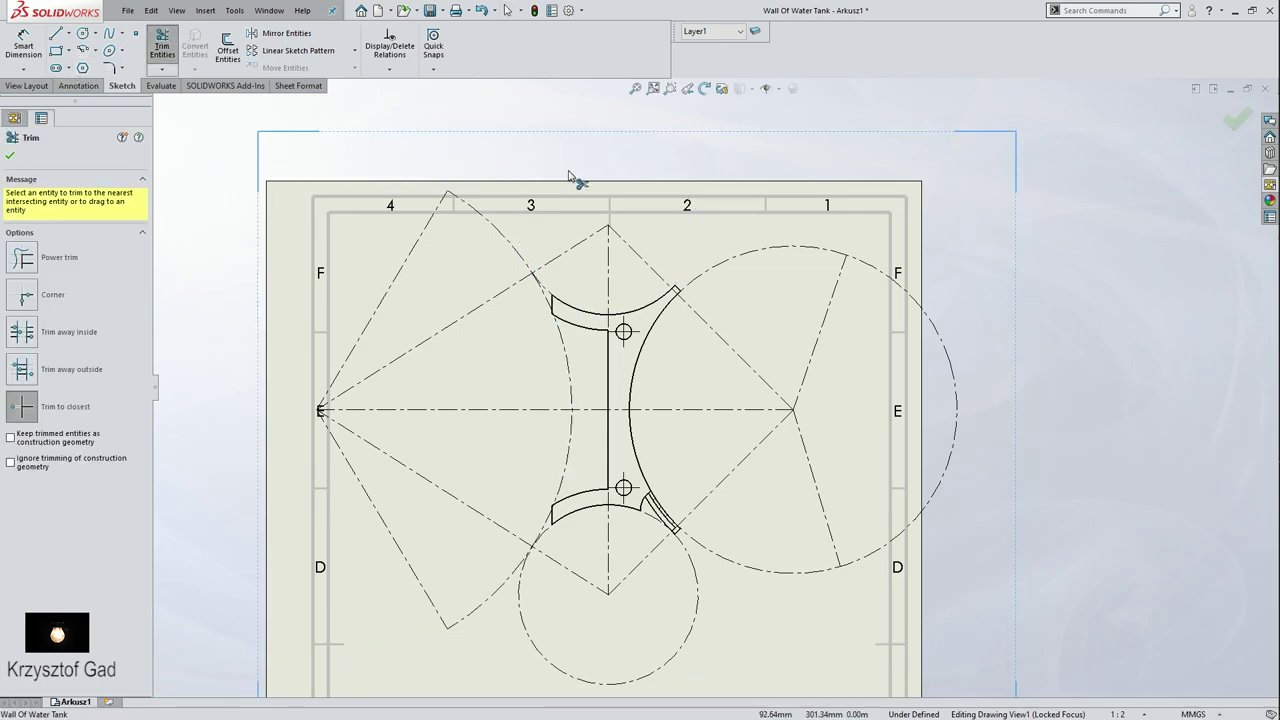
left_click(877, 273)
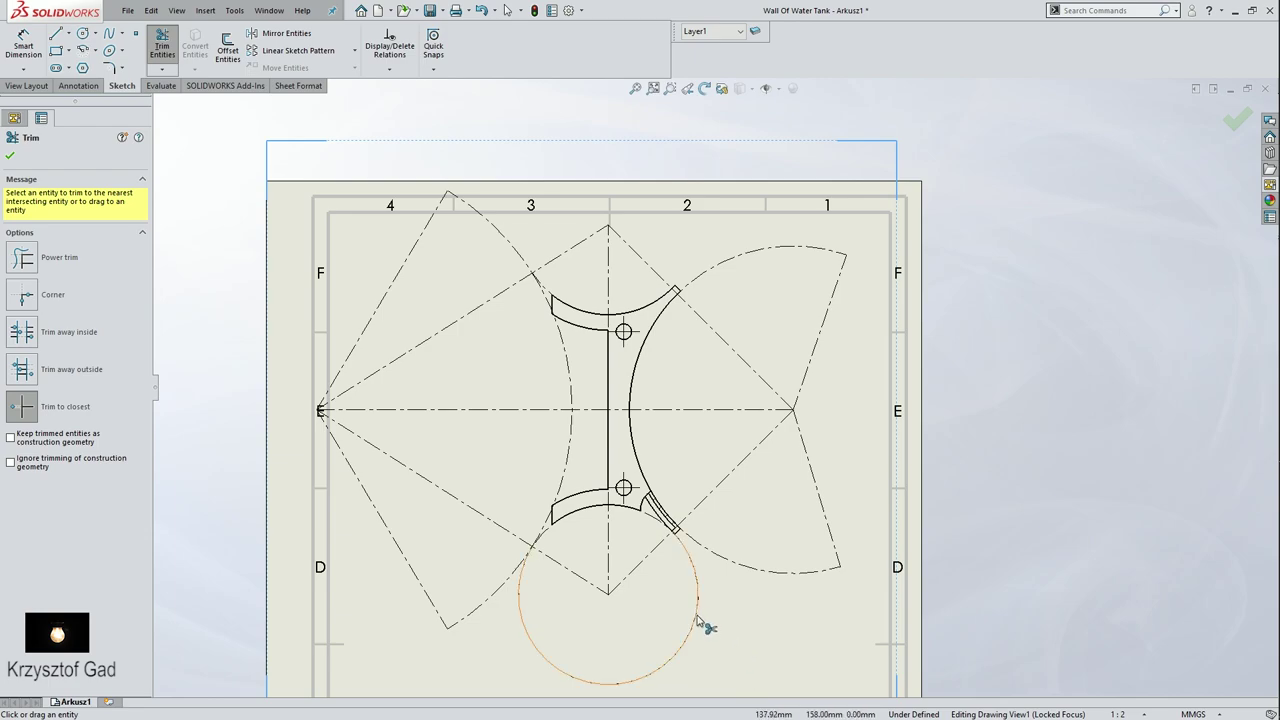
left_click(698, 620)
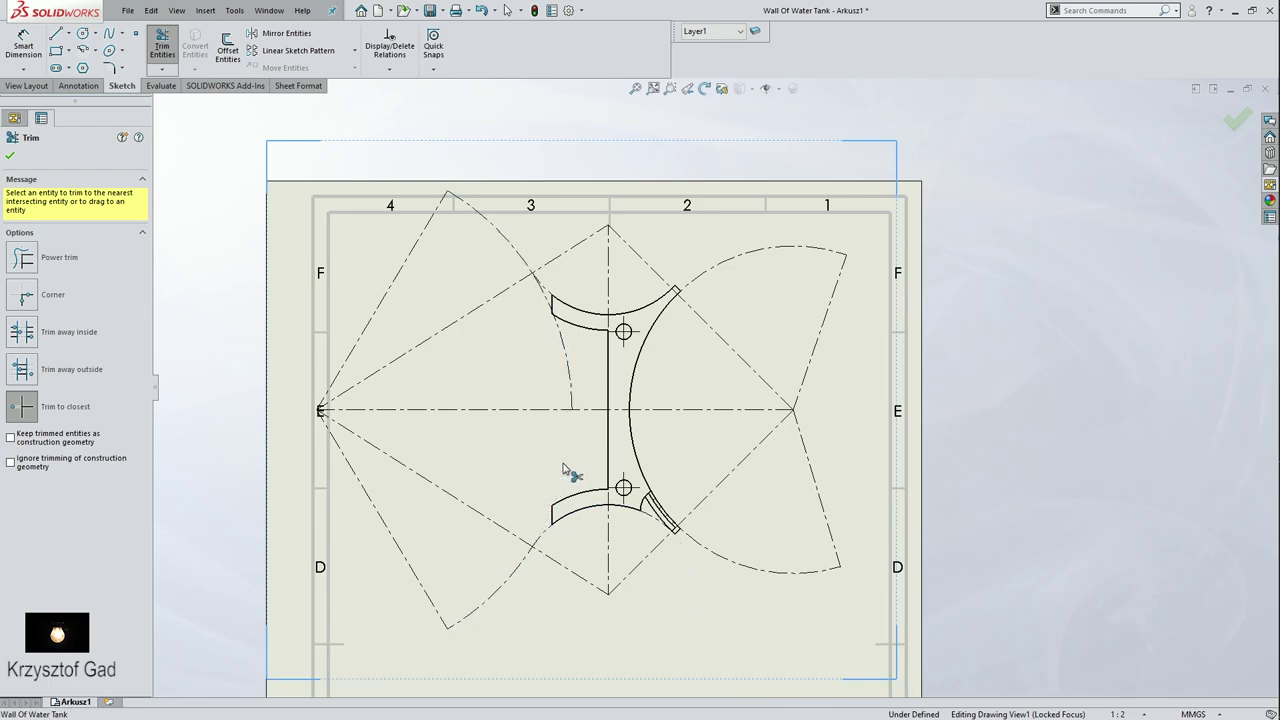
key("Escape")
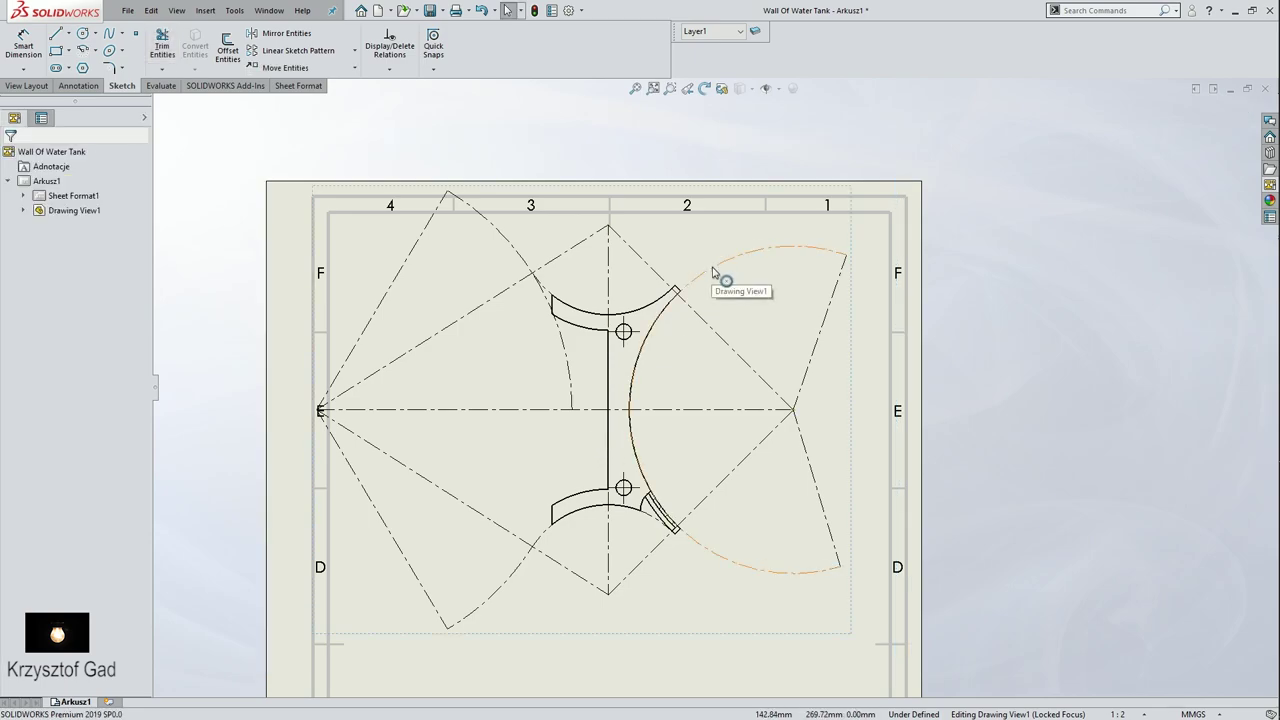
Step: Move Drawing View1 down and to the right on the sheet
left_click(715, 272)
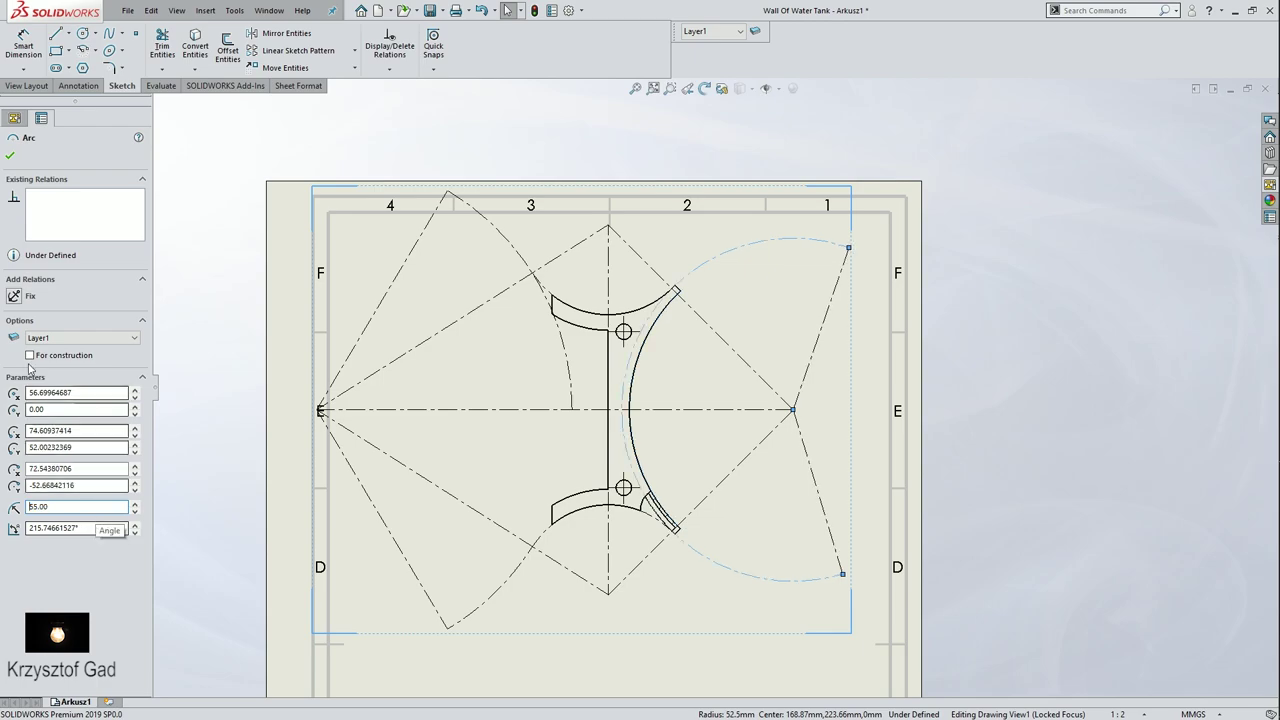
left_click(10, 155)
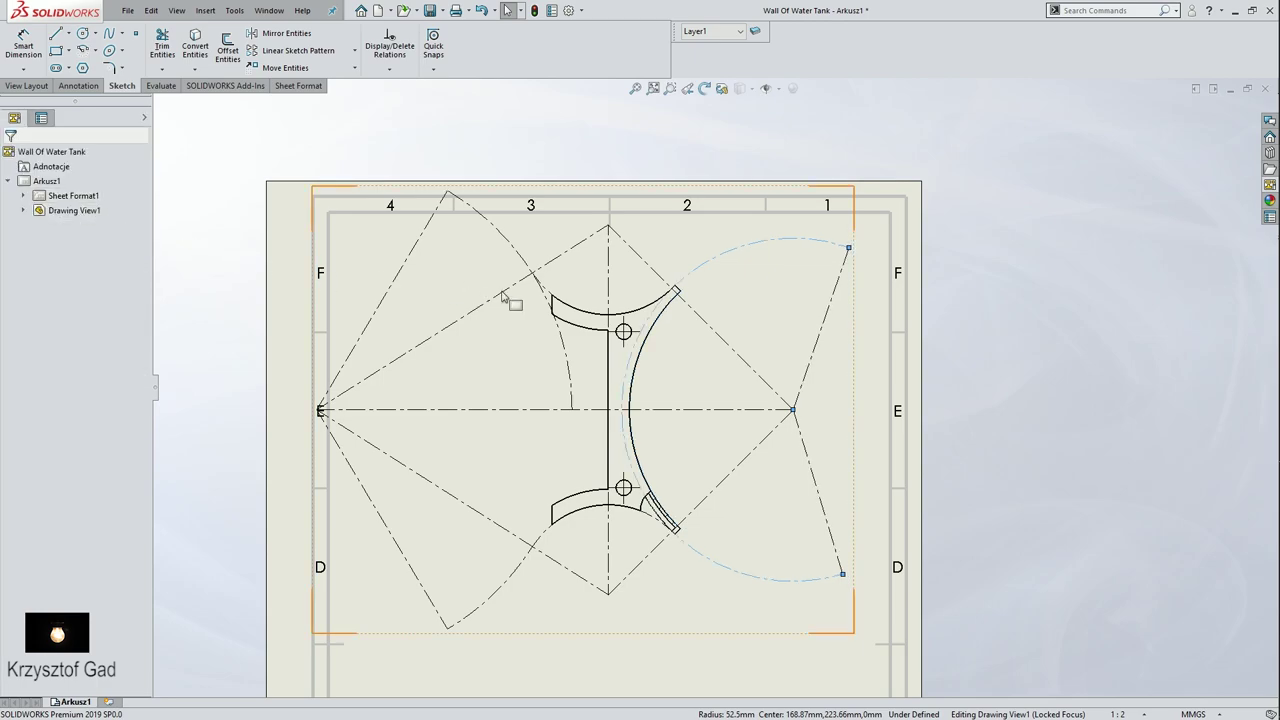
double_click(622, 668)
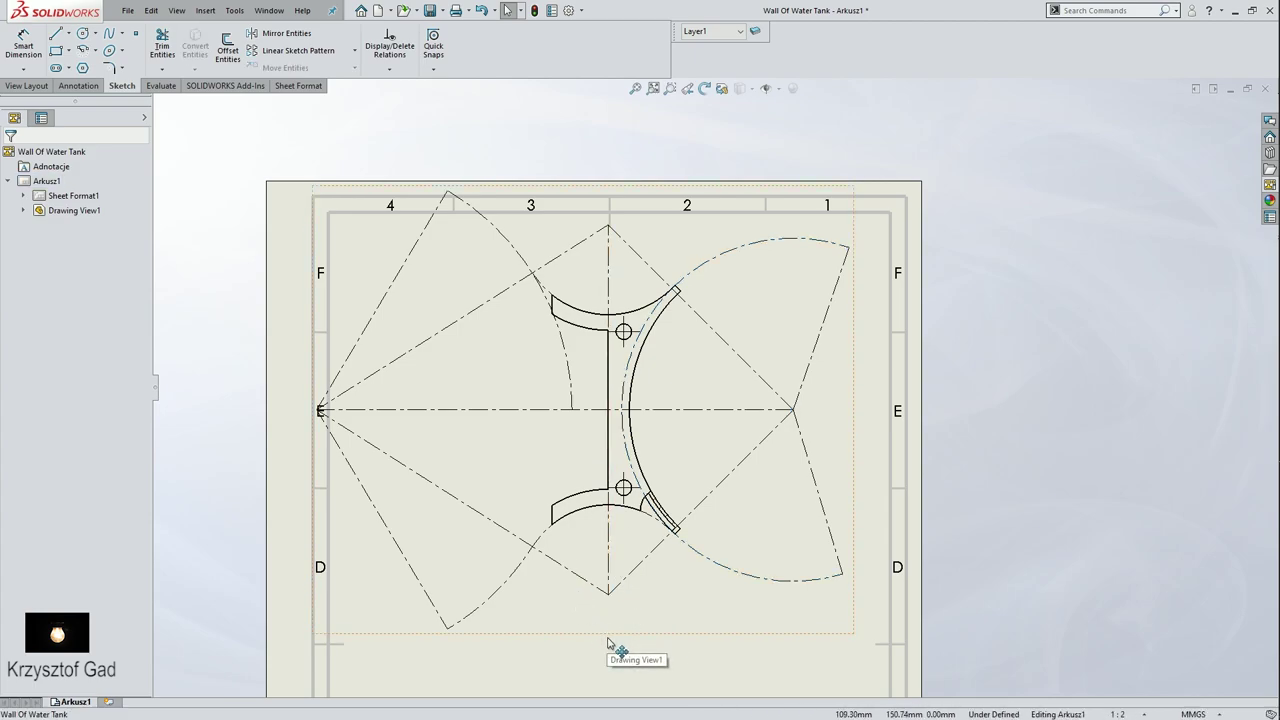
left_click_drag(612, 644, 632, 679)
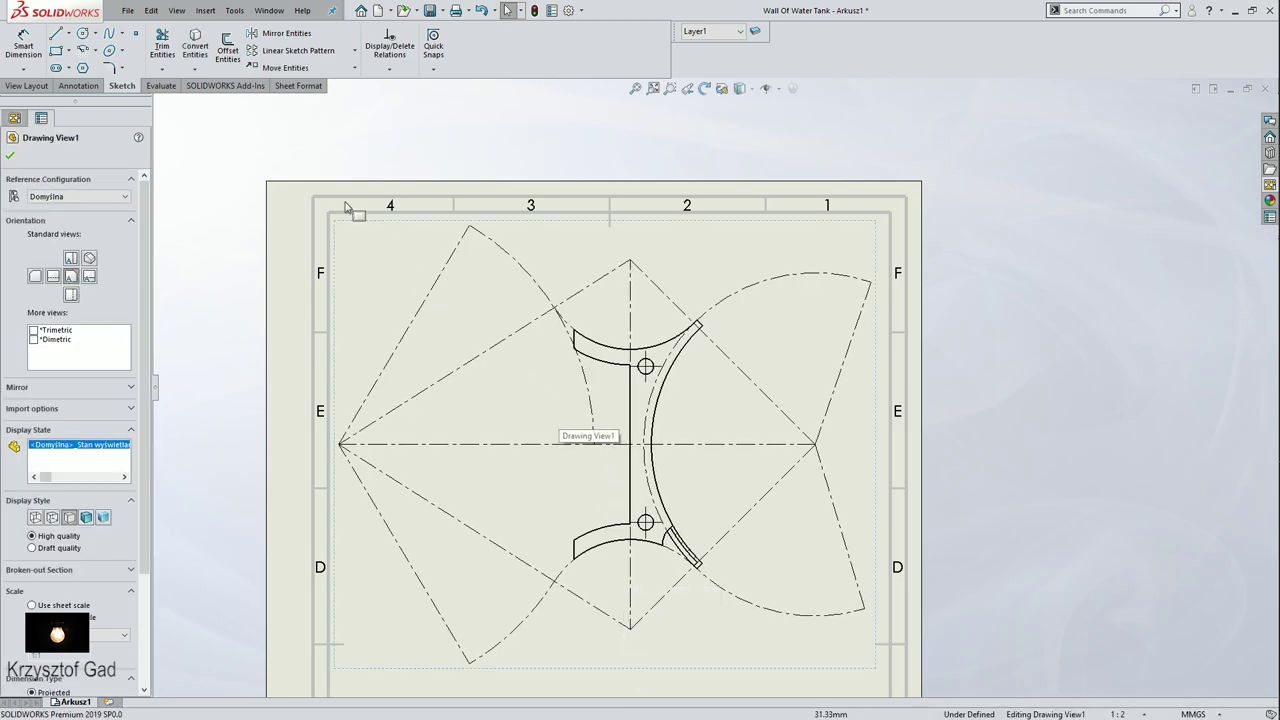
Step: Trim away the leftover dashed arc inside the part's right curve
left_click(162, 45)
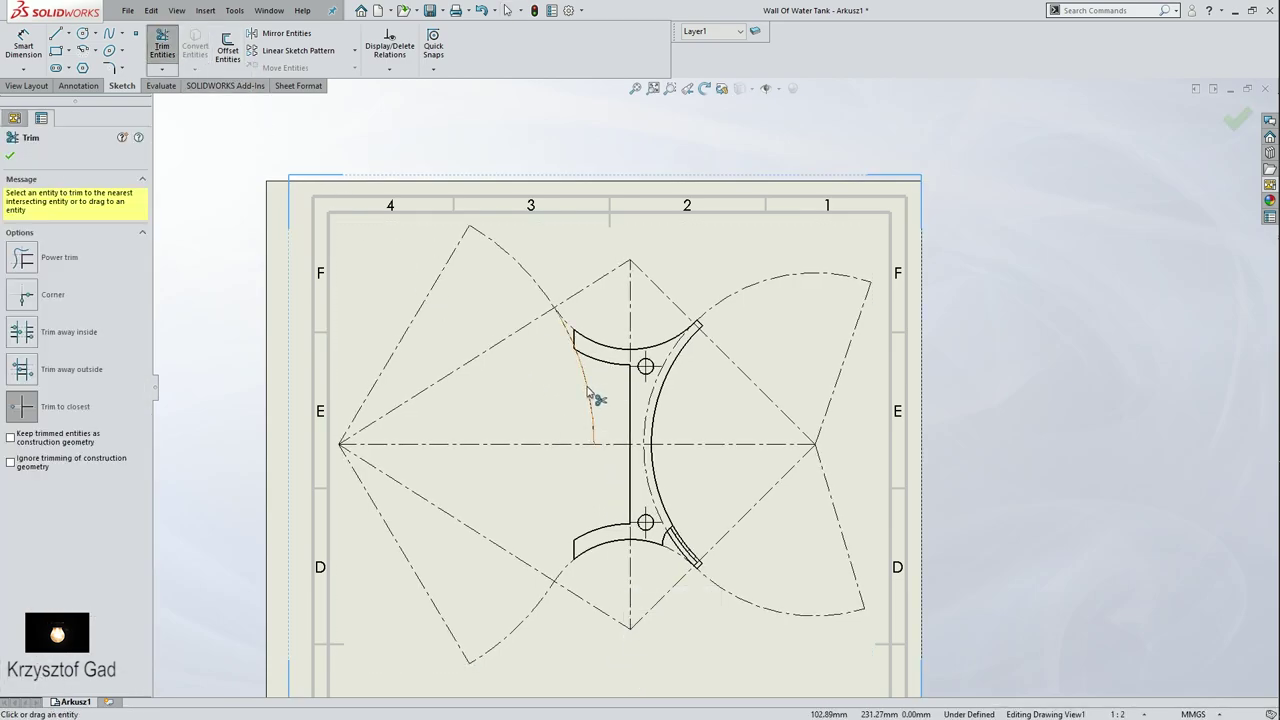
left_click(649, 430)
key("Escape")
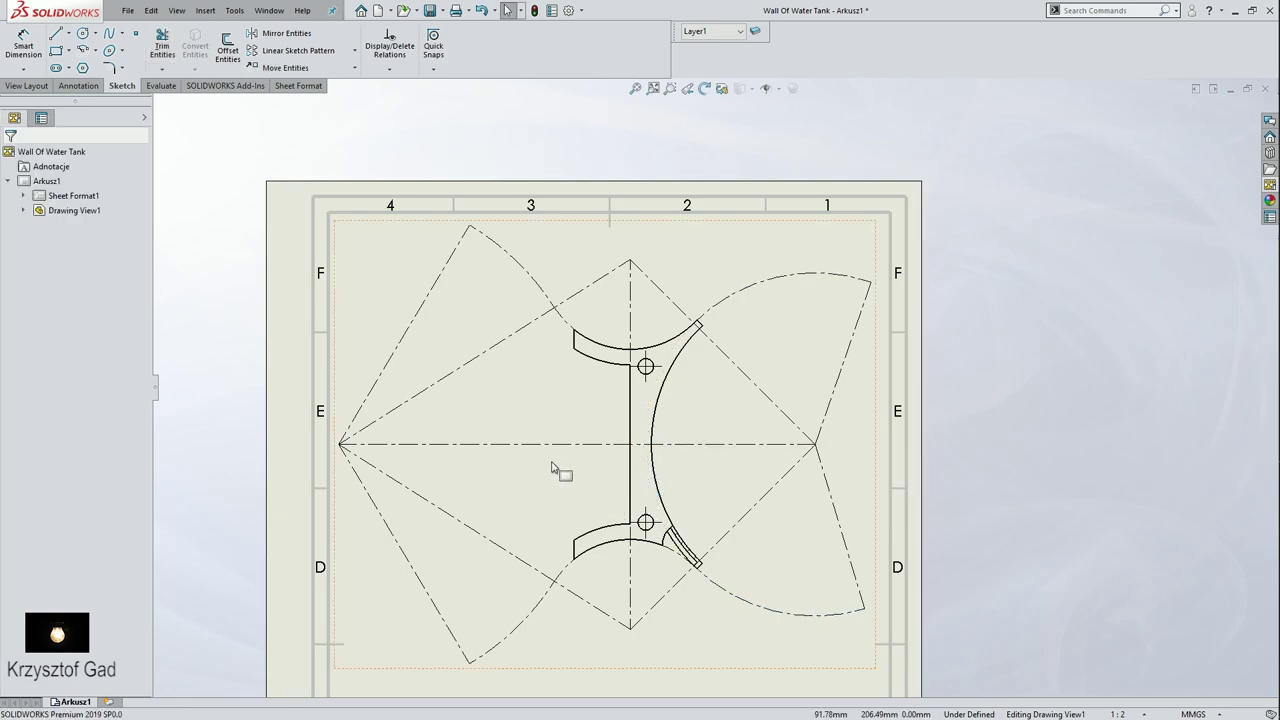
Step: Add an R80 radius dimension to the lower-left arc
left_click(72, 88)
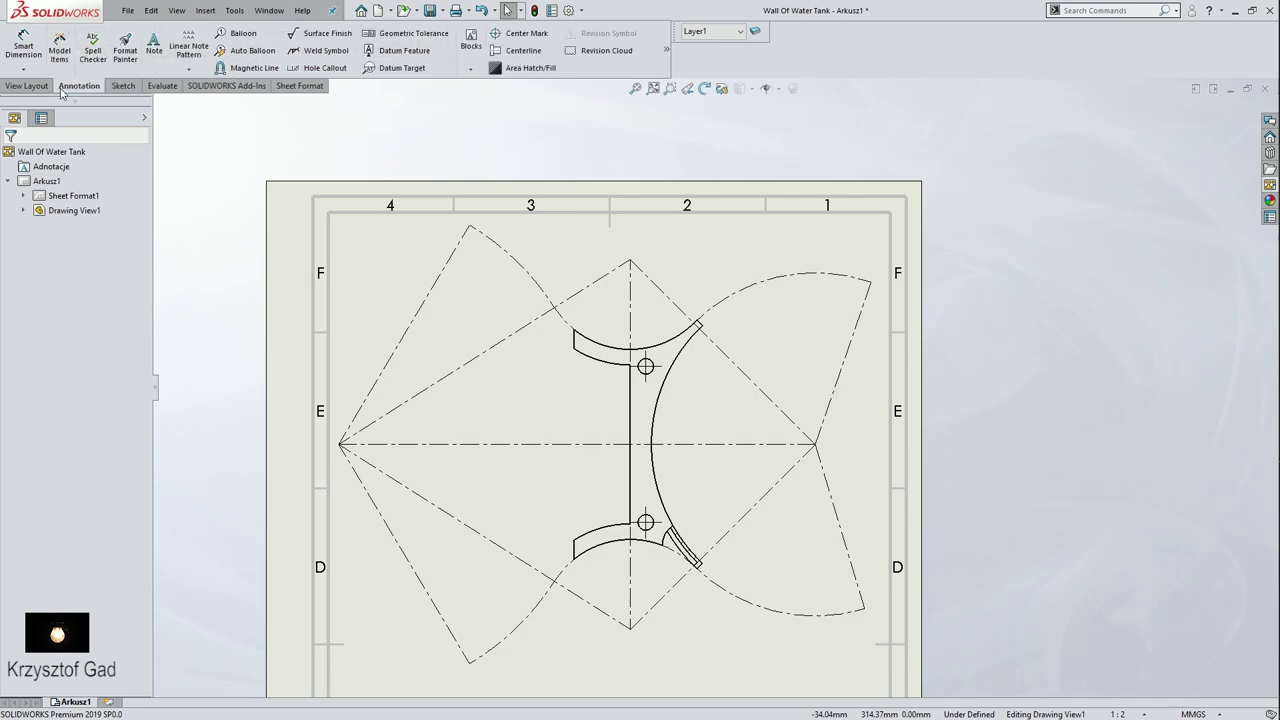
left_click(23, 45)
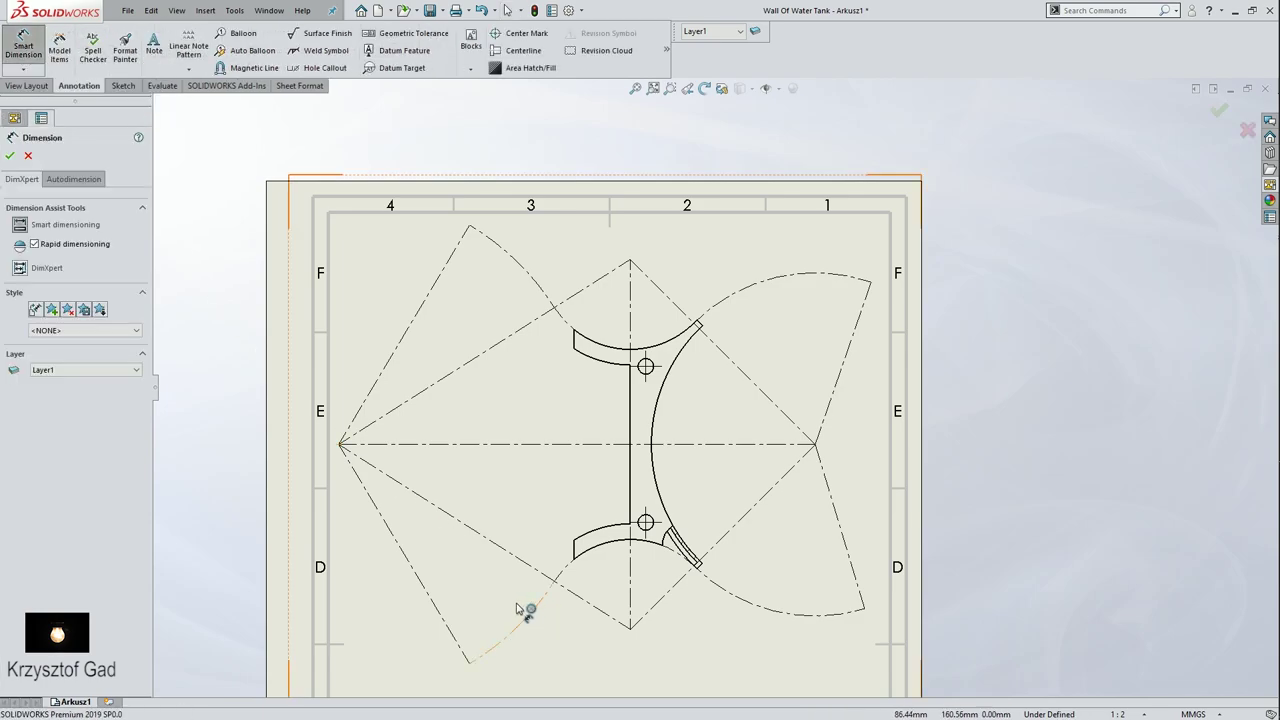
left_click(517, 609)
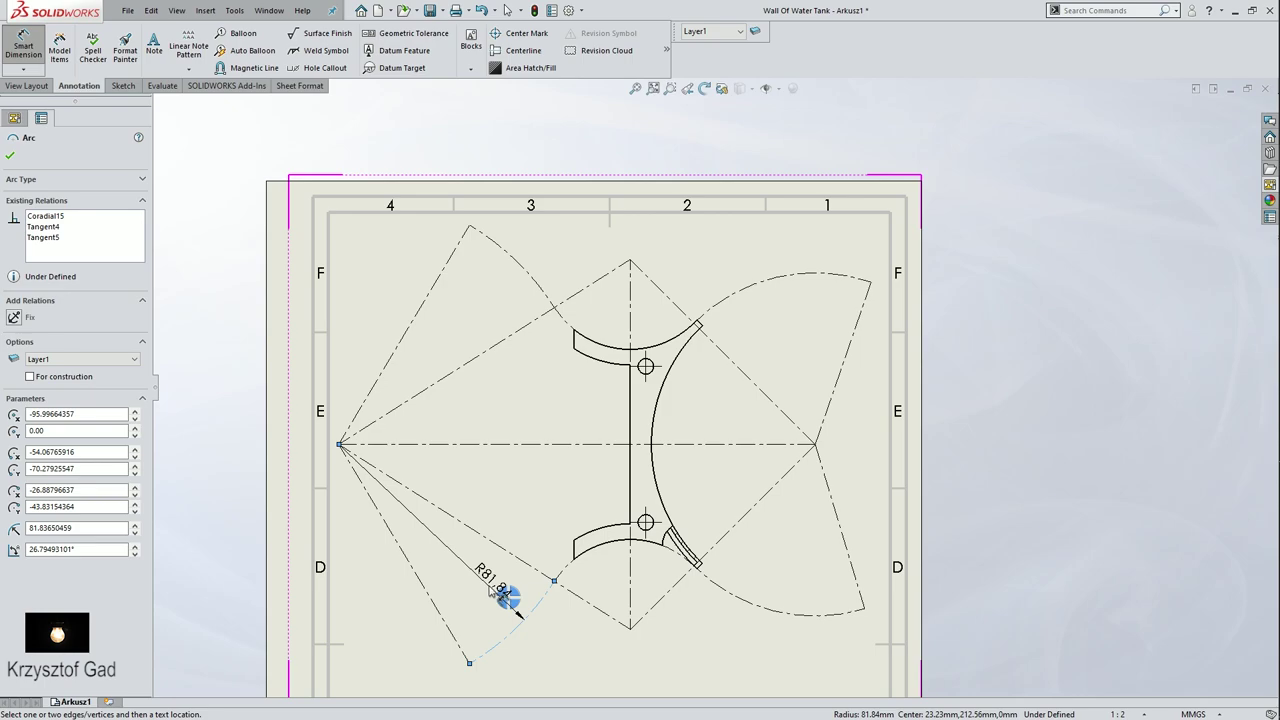
left_click(503, 594)
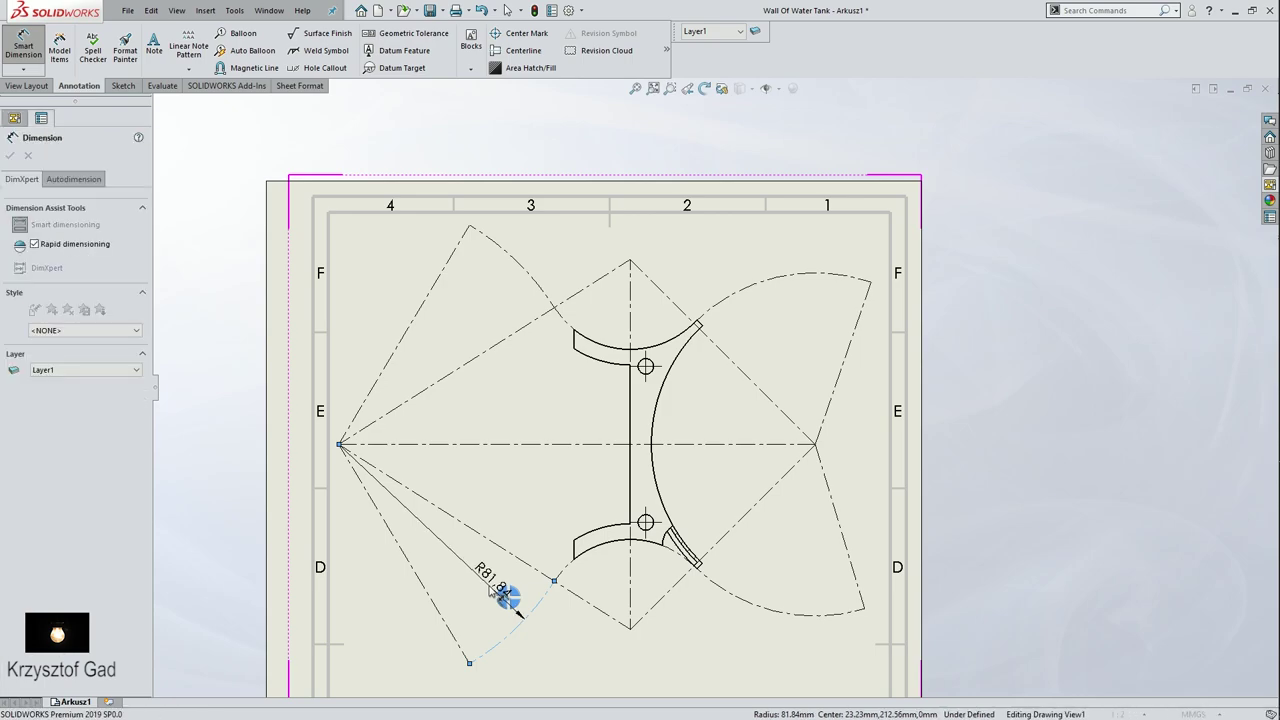
type("80.00mm")
key("Return")
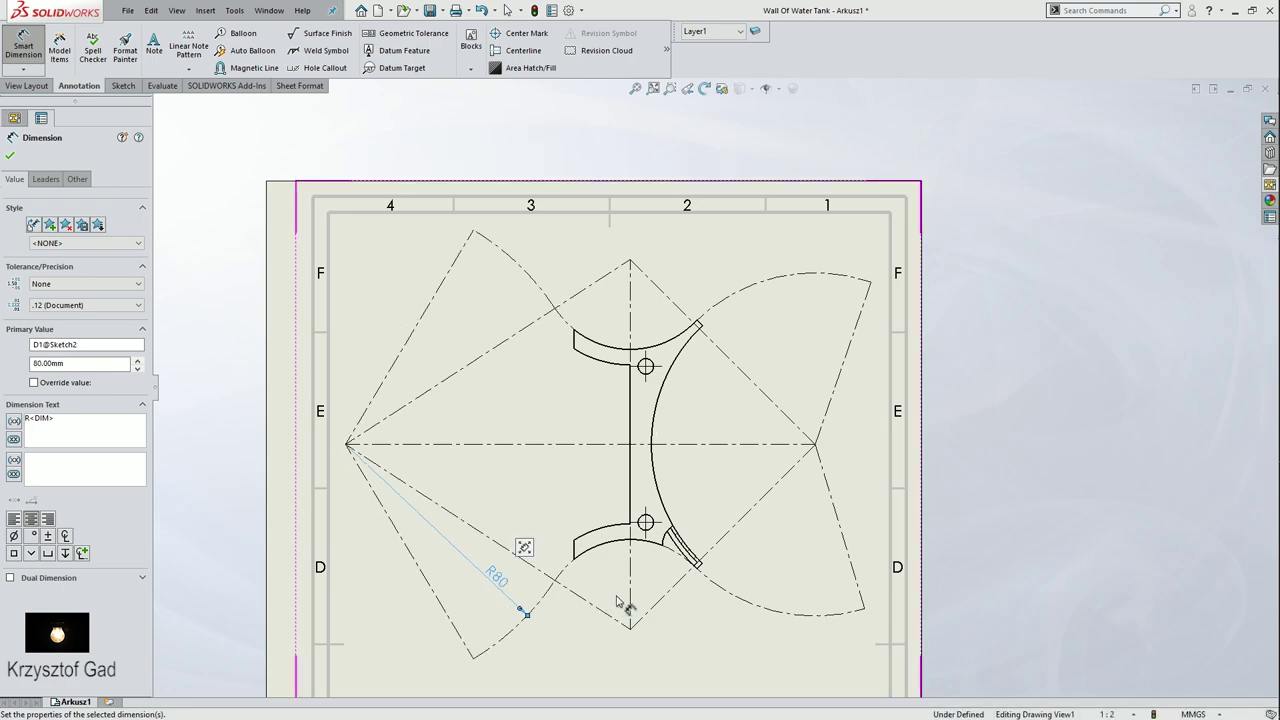
Step: Dimension the right-hand arcs with R55, R53.5 and R52.5 radii
left_click(734, 598)
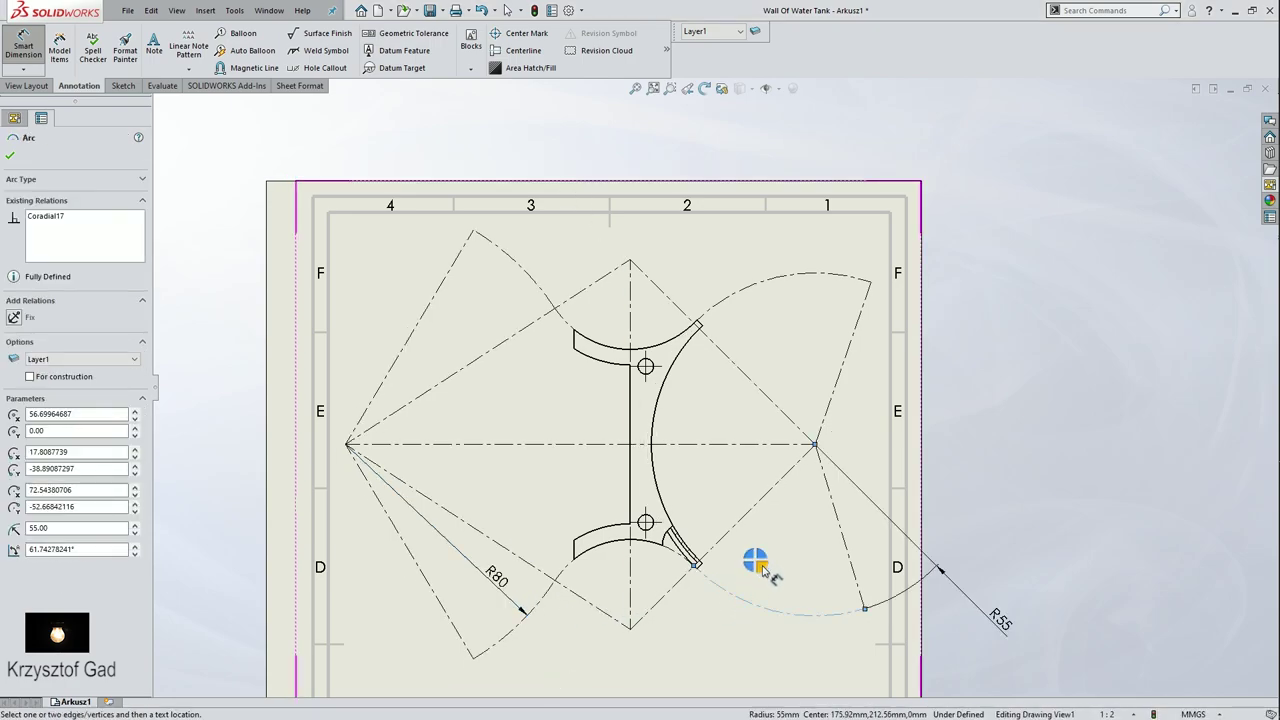
left_click(828, 598)
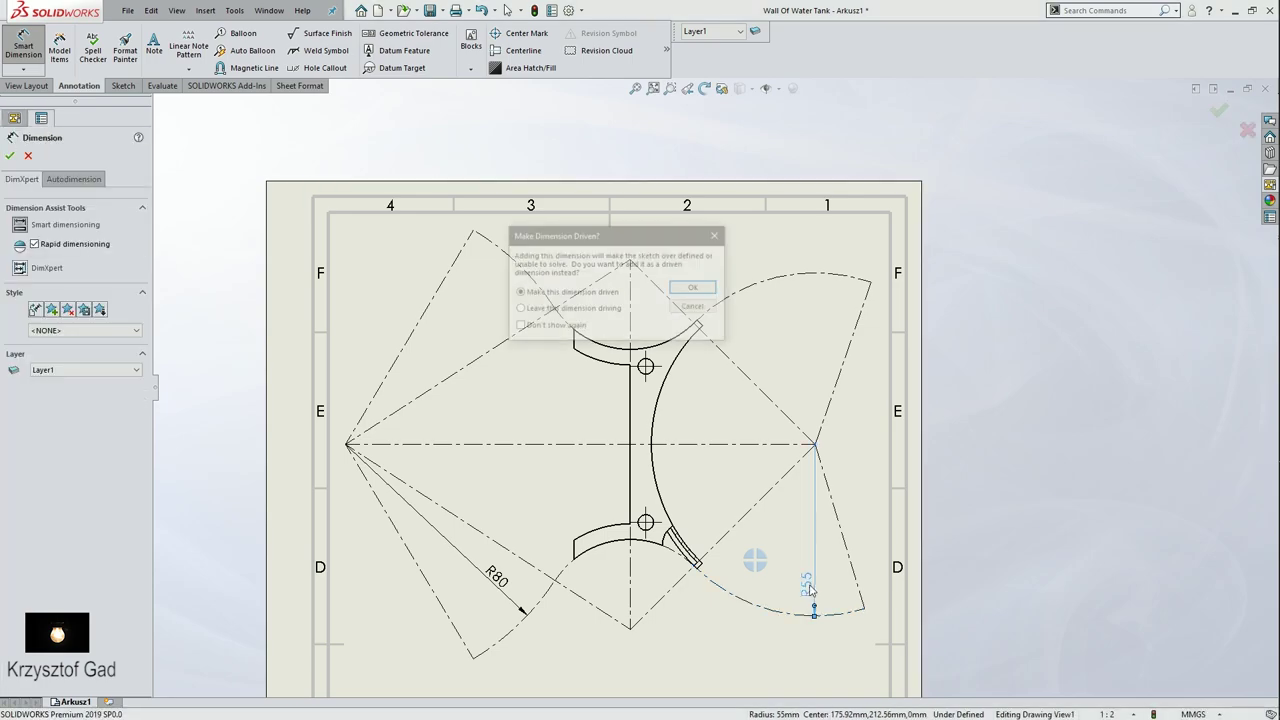
left_click(714, 311)
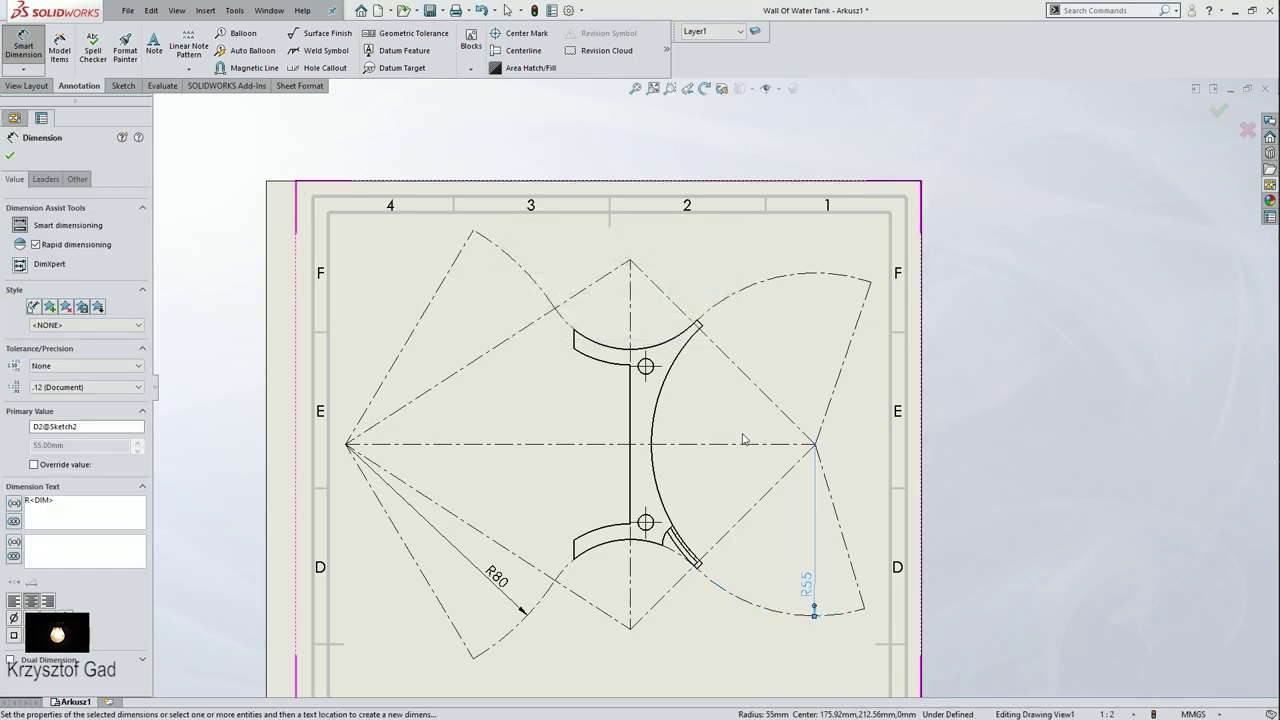
scroll(780, 530, "down", 2)
scroll(720, 535, "down", 2)
scroll(697, 530, "down", 2)
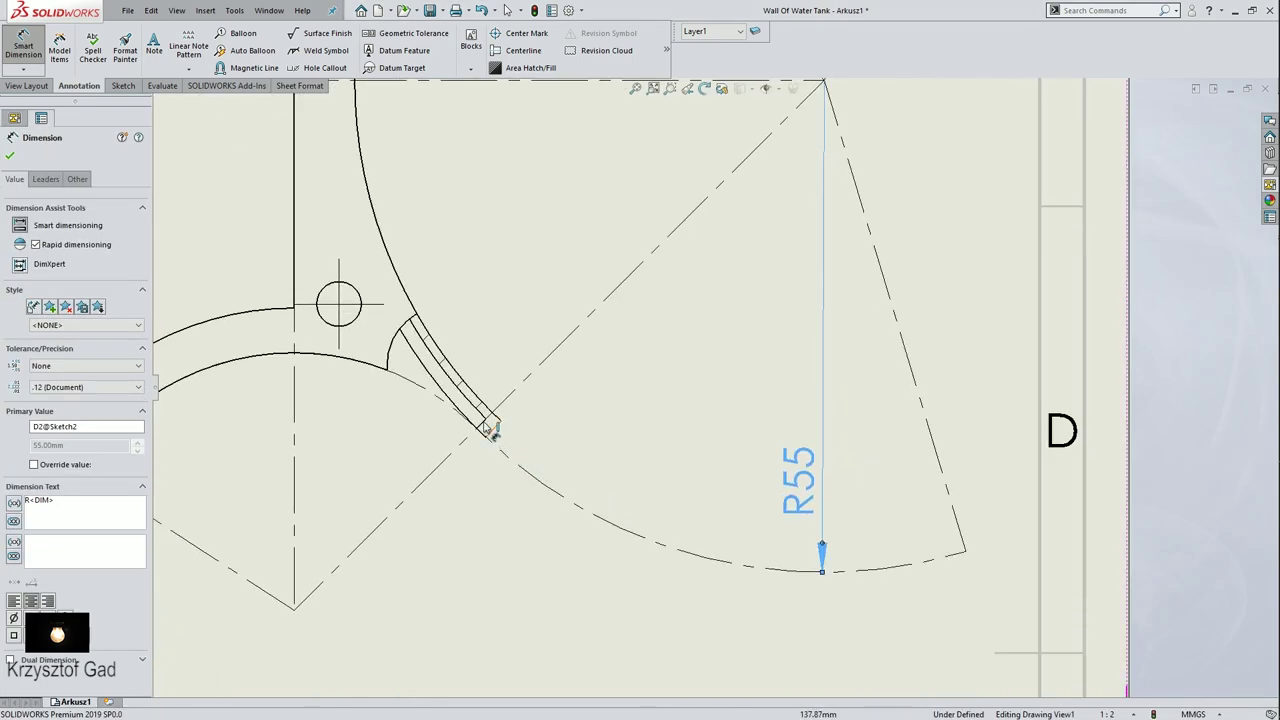
left_click(487, 421)
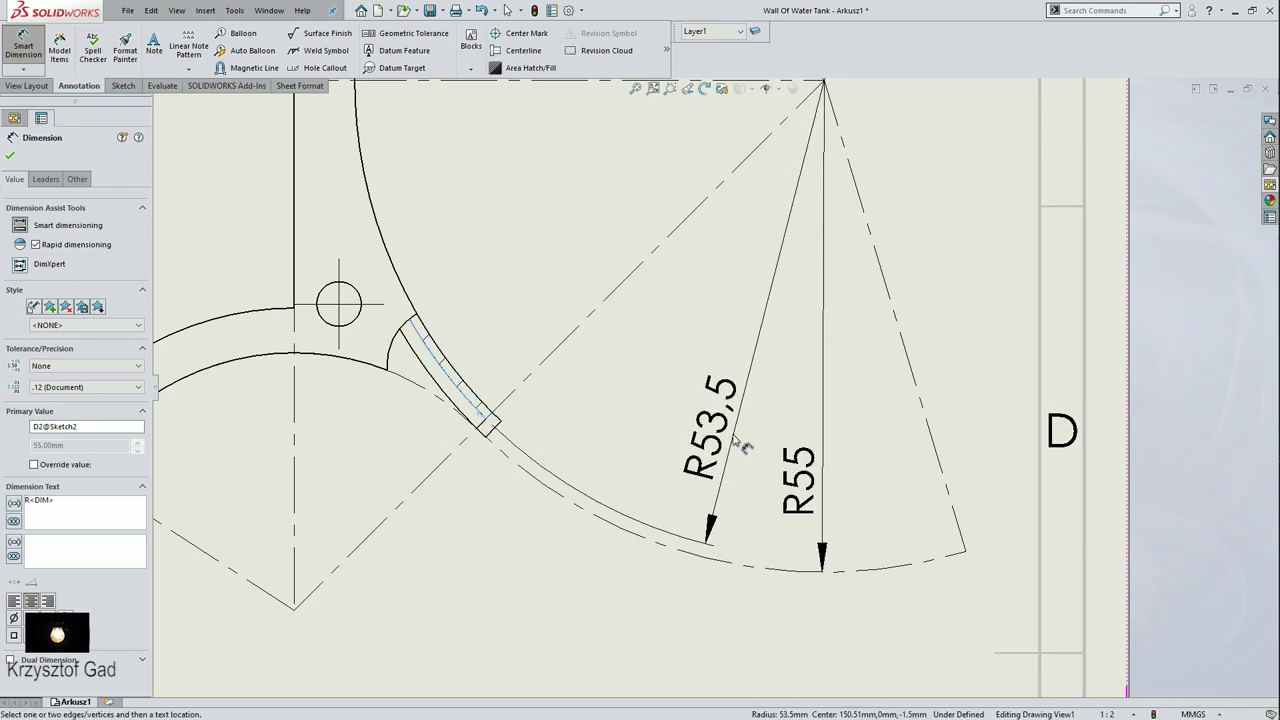
left_click(740, 445)
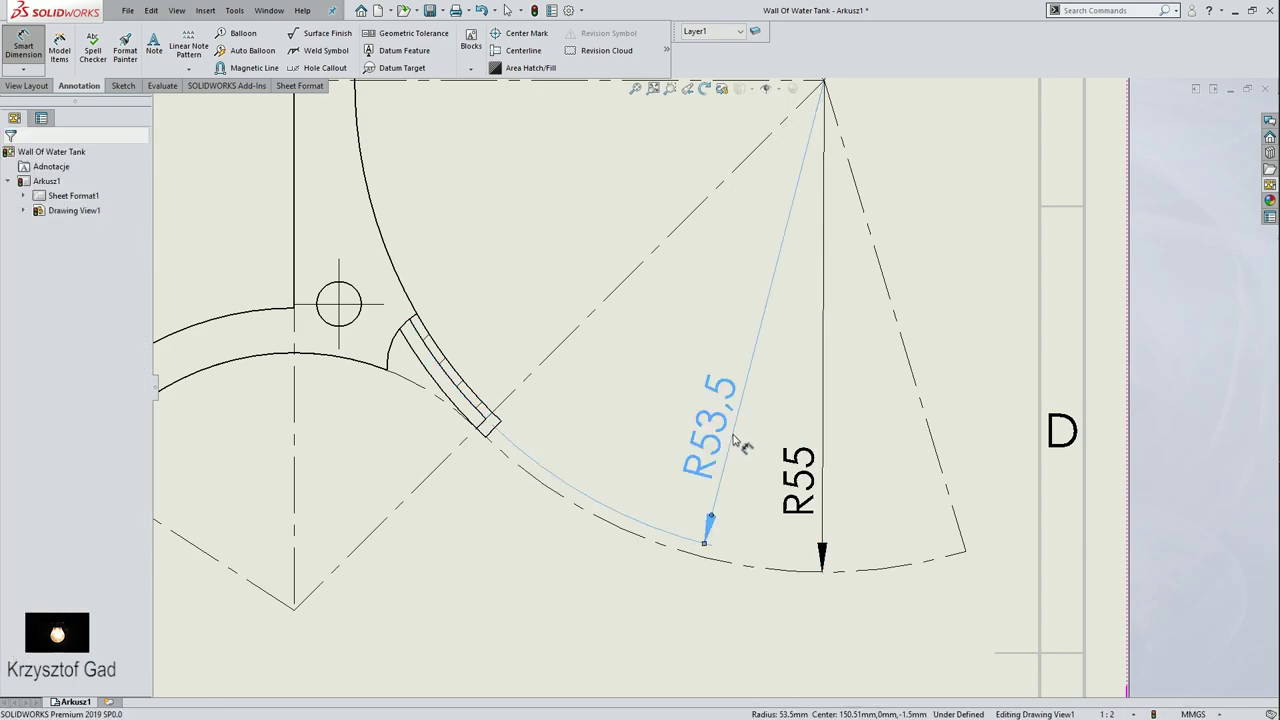
left_click(487, 408)
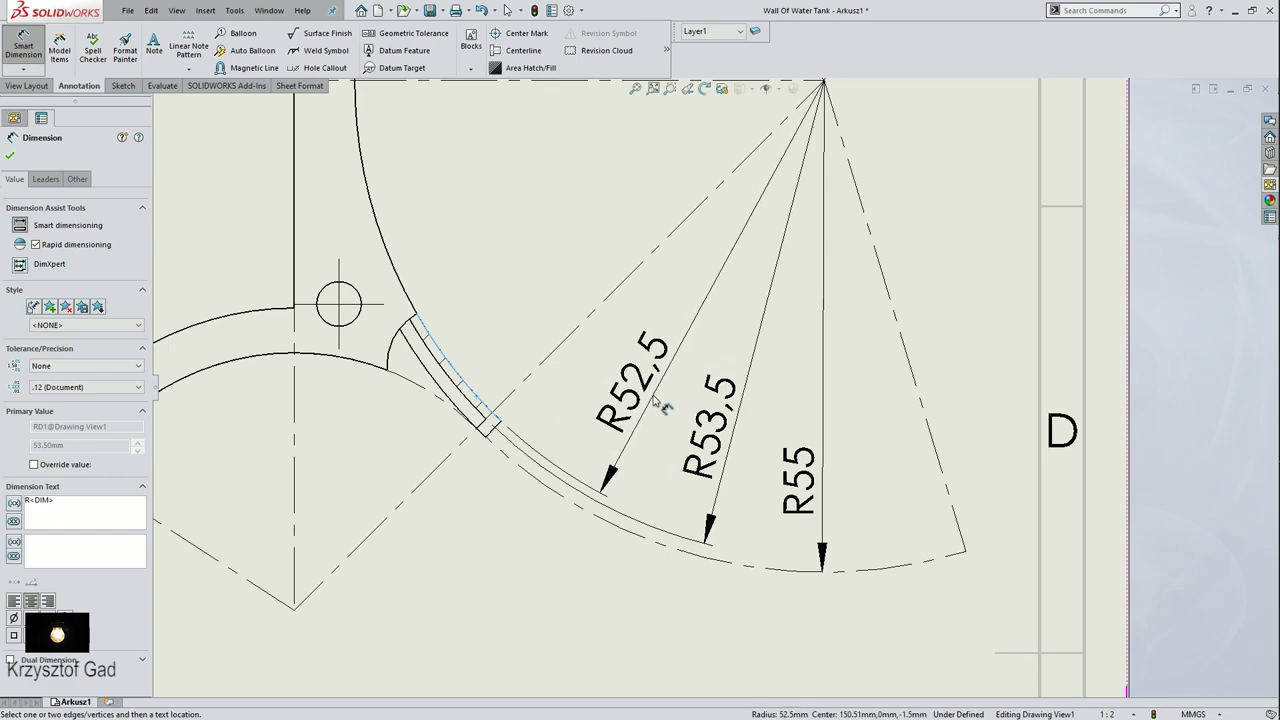
left_click(652, 400)
scroll(620, 414, "up", 3)
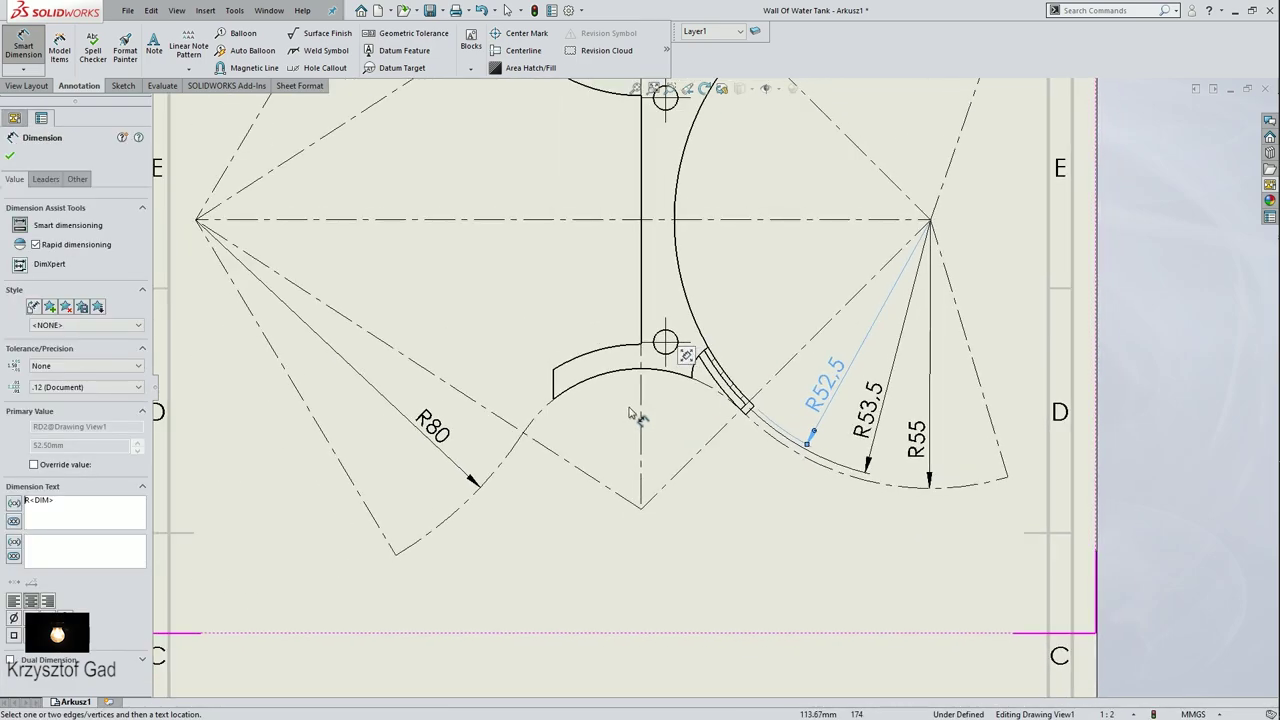
Step: Add the 18 and 5 horizontal width dimensions below the part
left_click(555, 390)
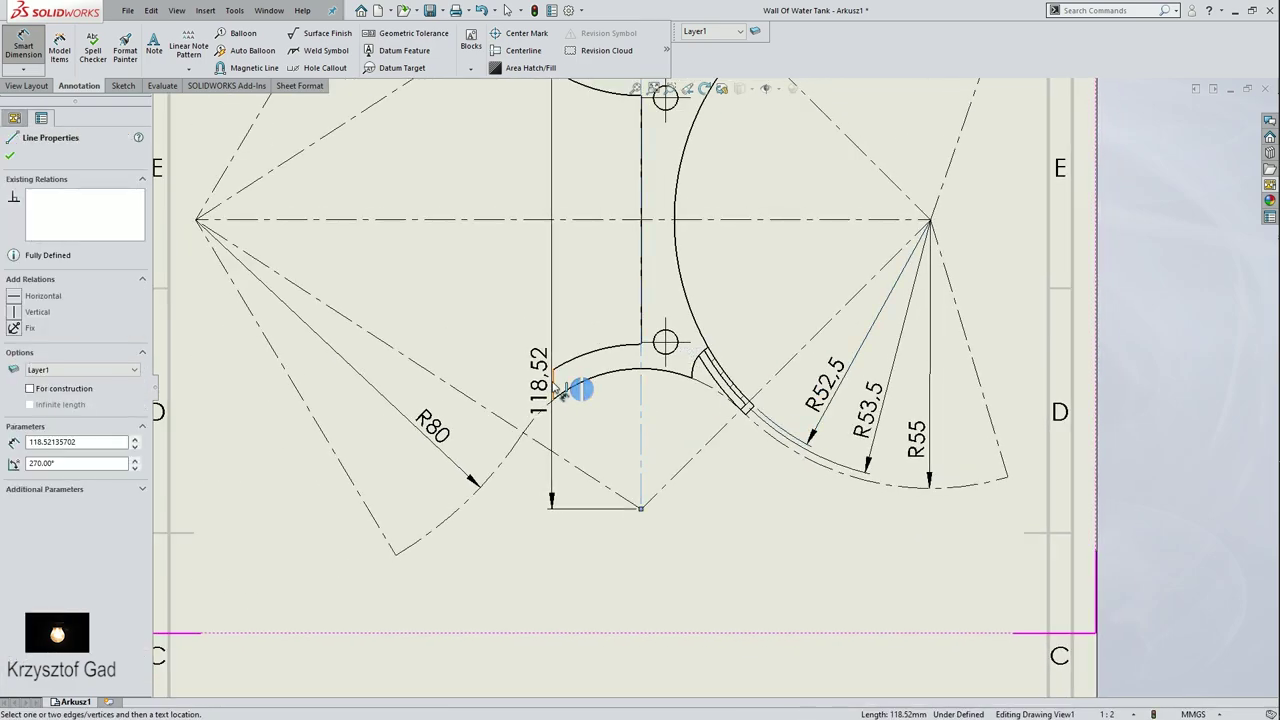
left_click(641, 507)
left_click(604, 549)
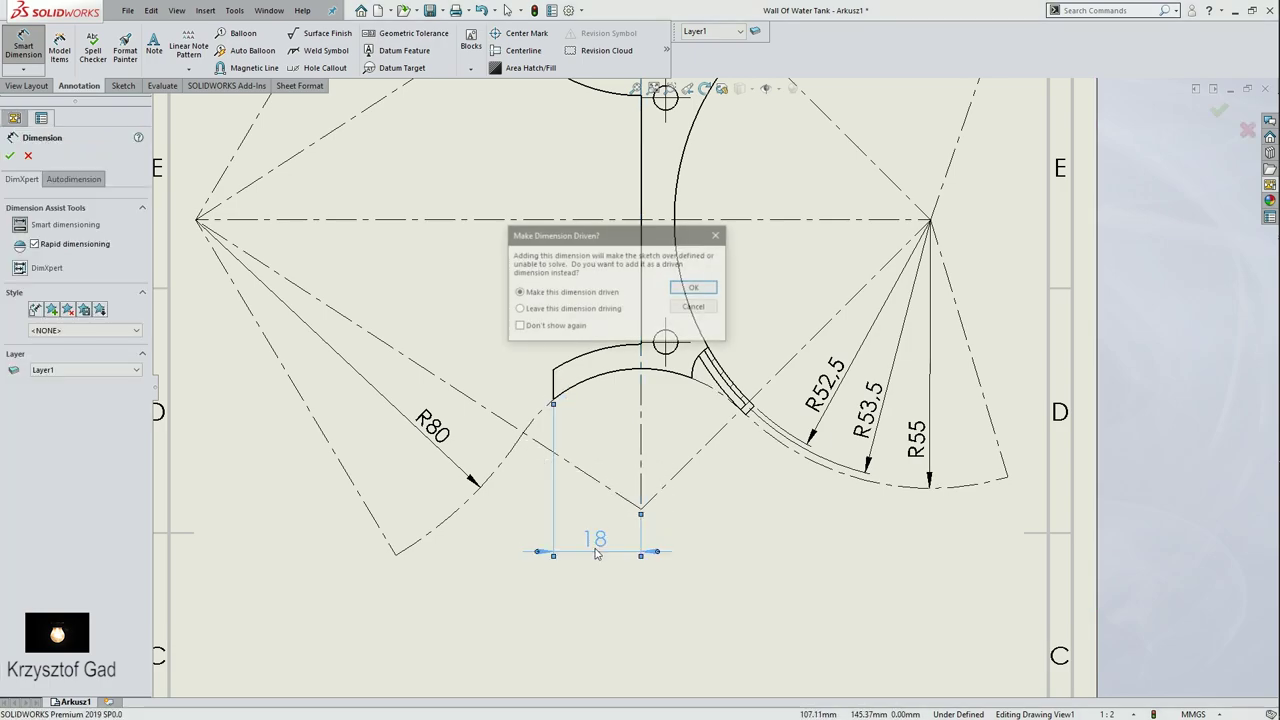
left_click(695, 290)
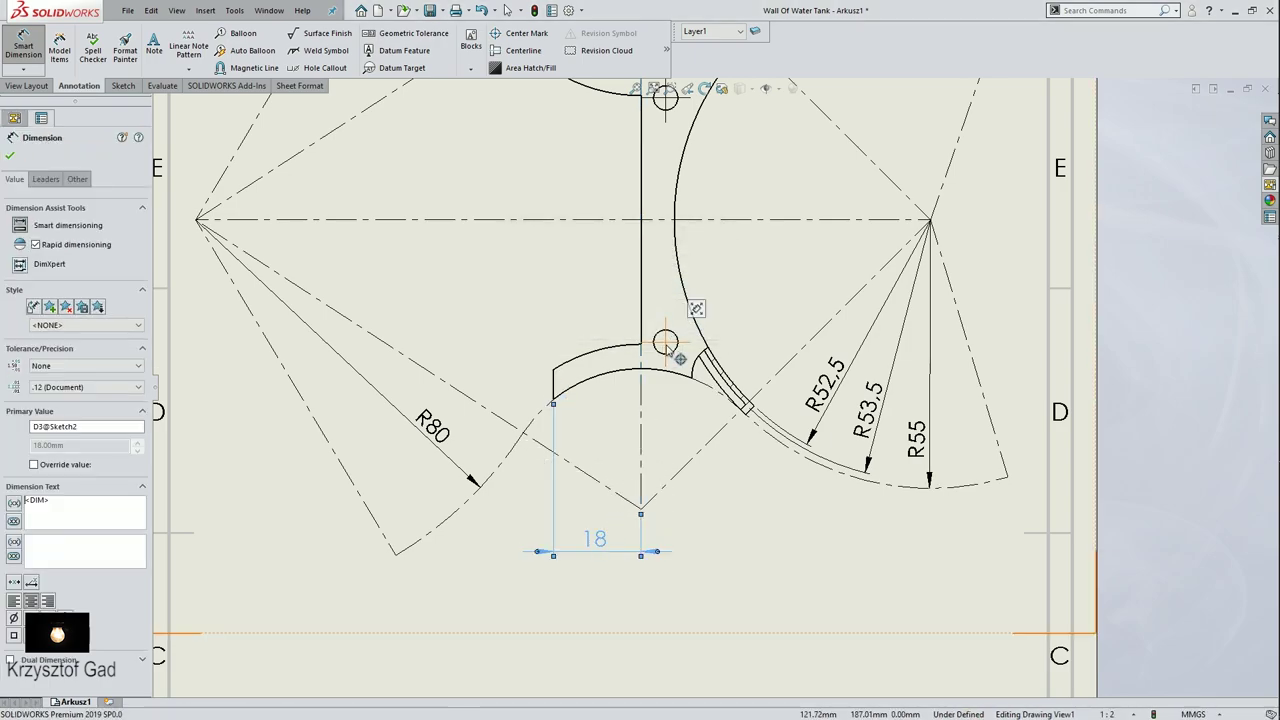
left_click(643, 368)
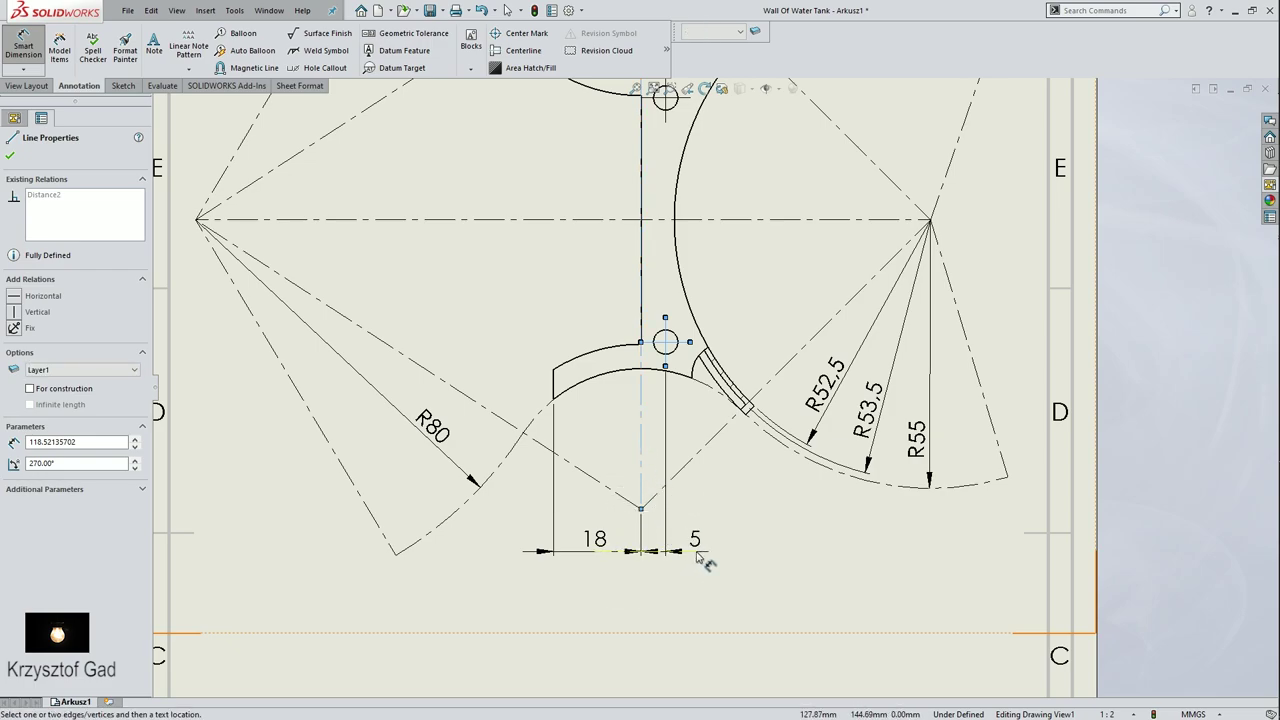
left_click(699, 557)
left_click(695, 290)
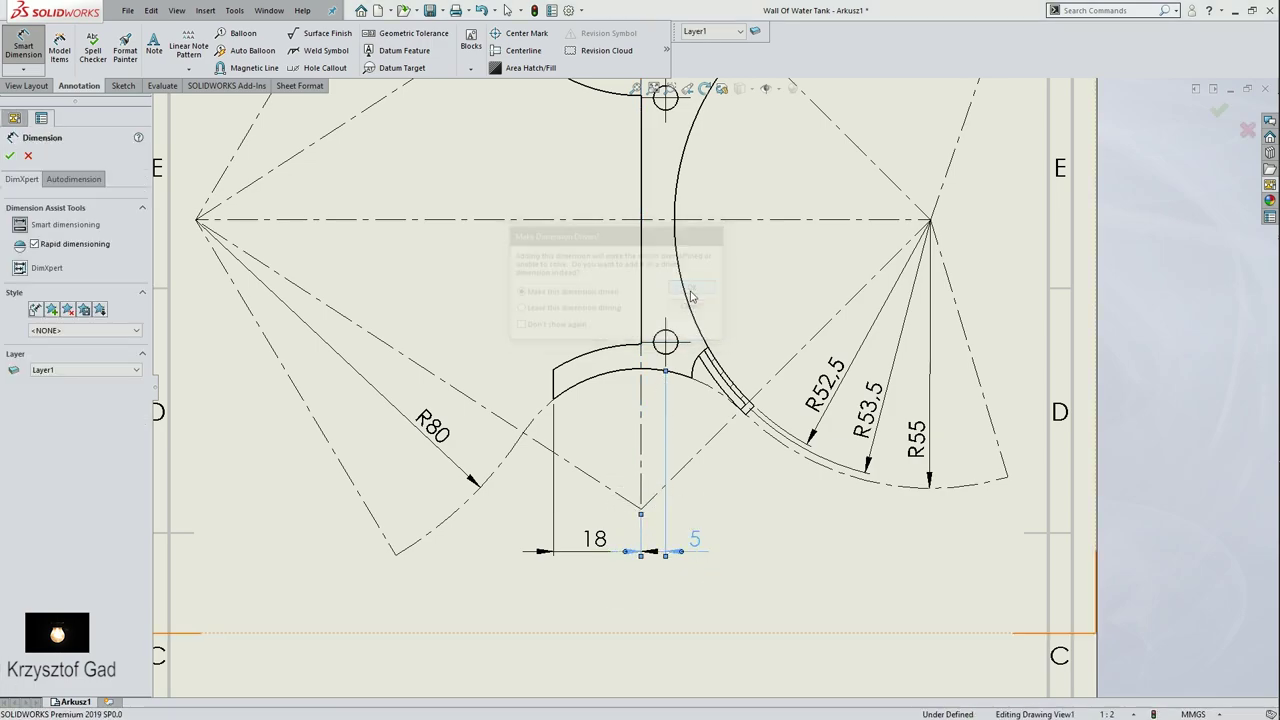
Step: Add a vertical 50 dimension between the two bolt hole centres
scroll(670, 480, "down", 2)
scroll(658, 430, "down", 2)
scroll(670, 445, "down", 1)
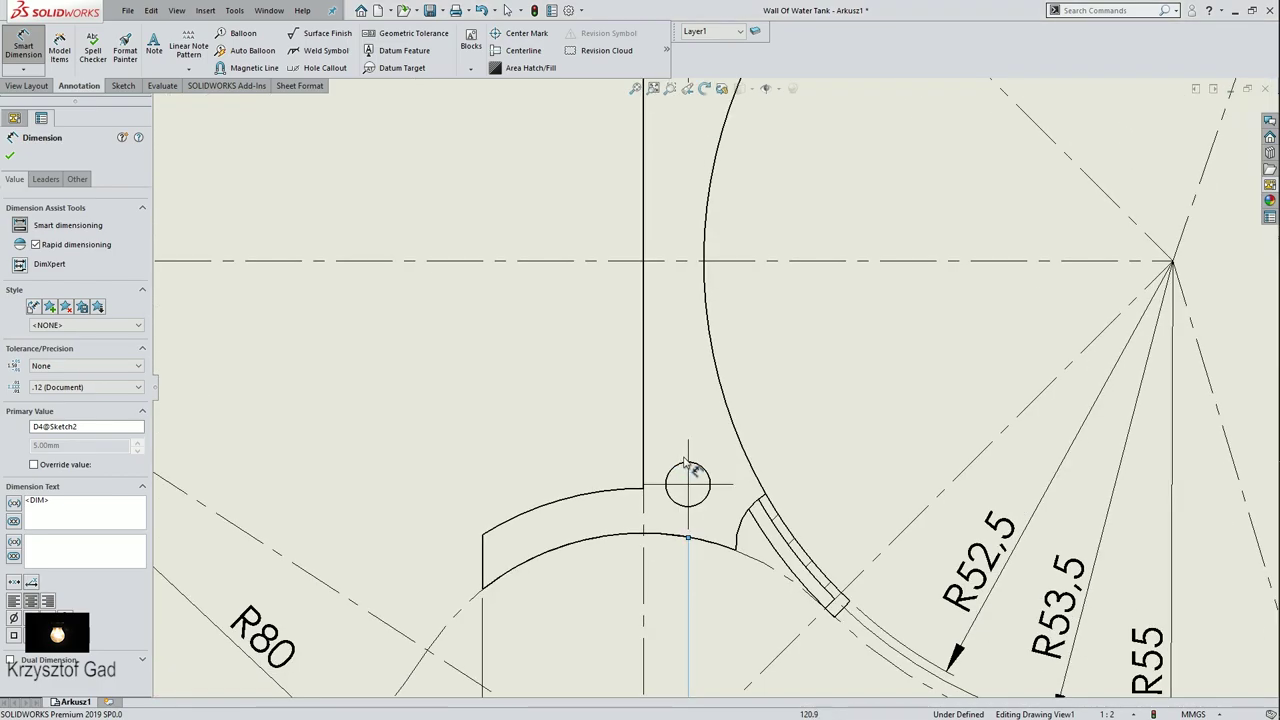
scroll(697, 372, "up", 3)
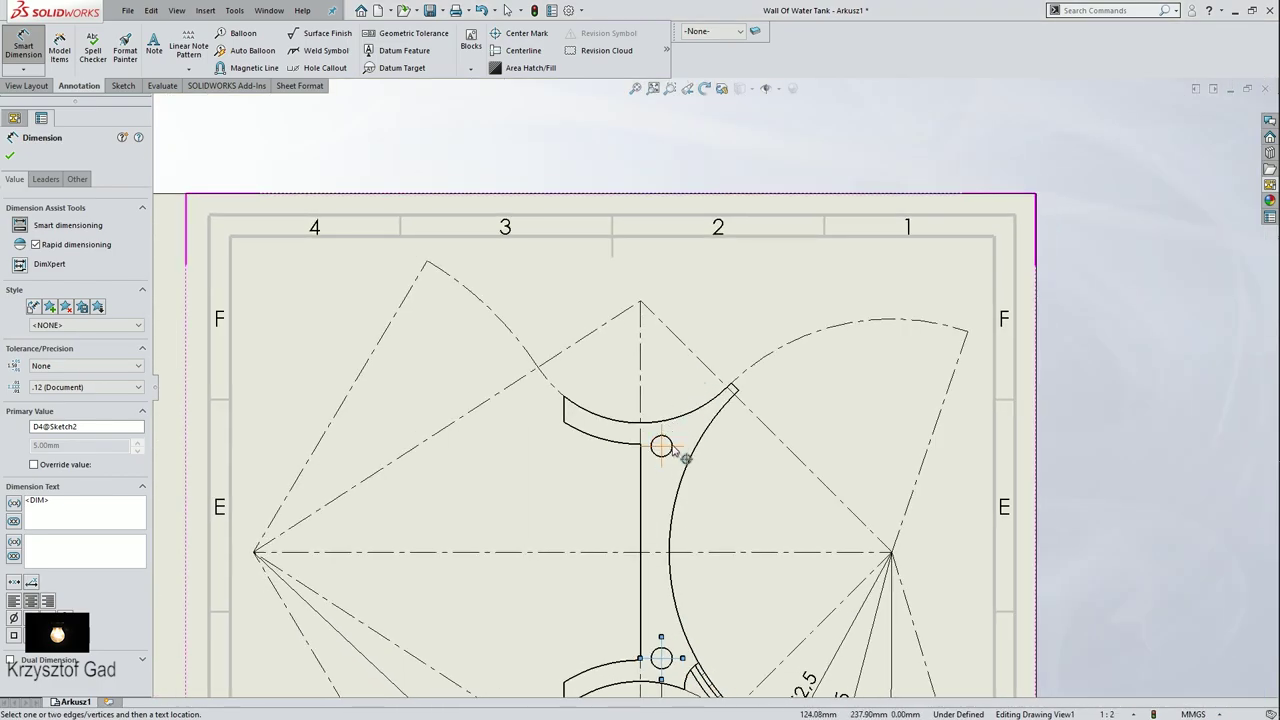
left_click(675, 452)
scroll(620, 455, "up", 1)
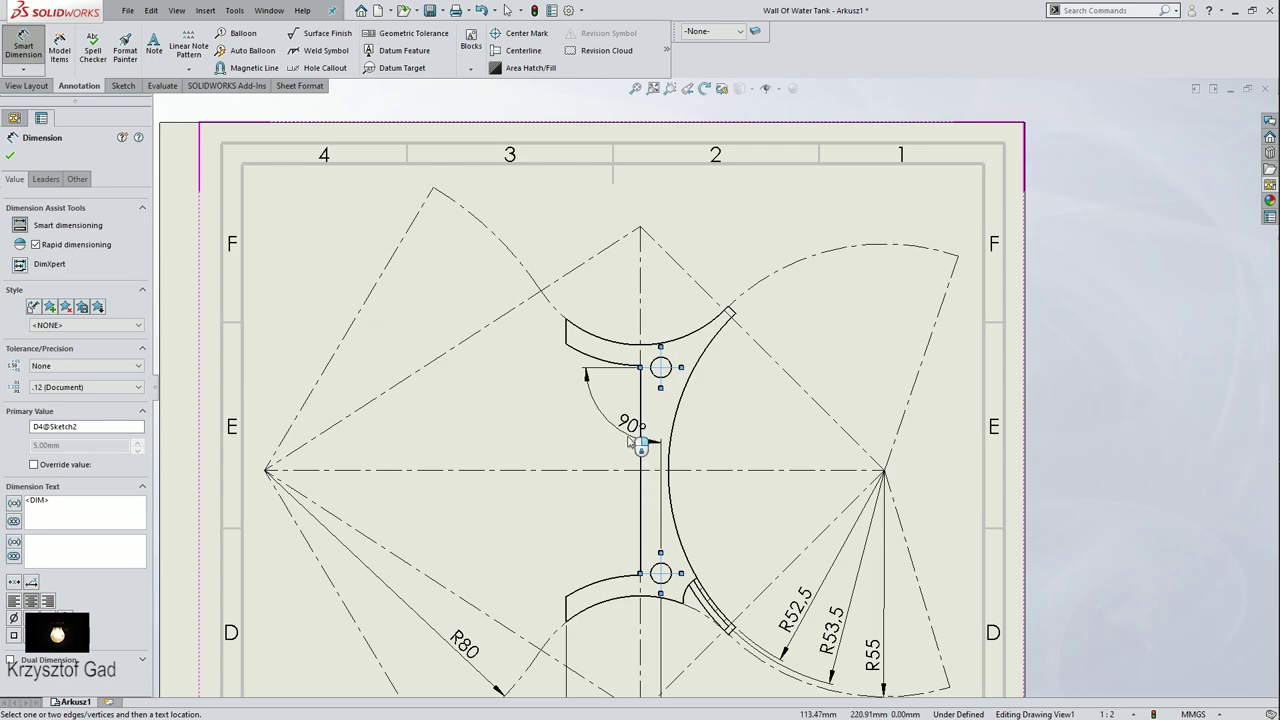
key("Escape")
left_click(28, 53)
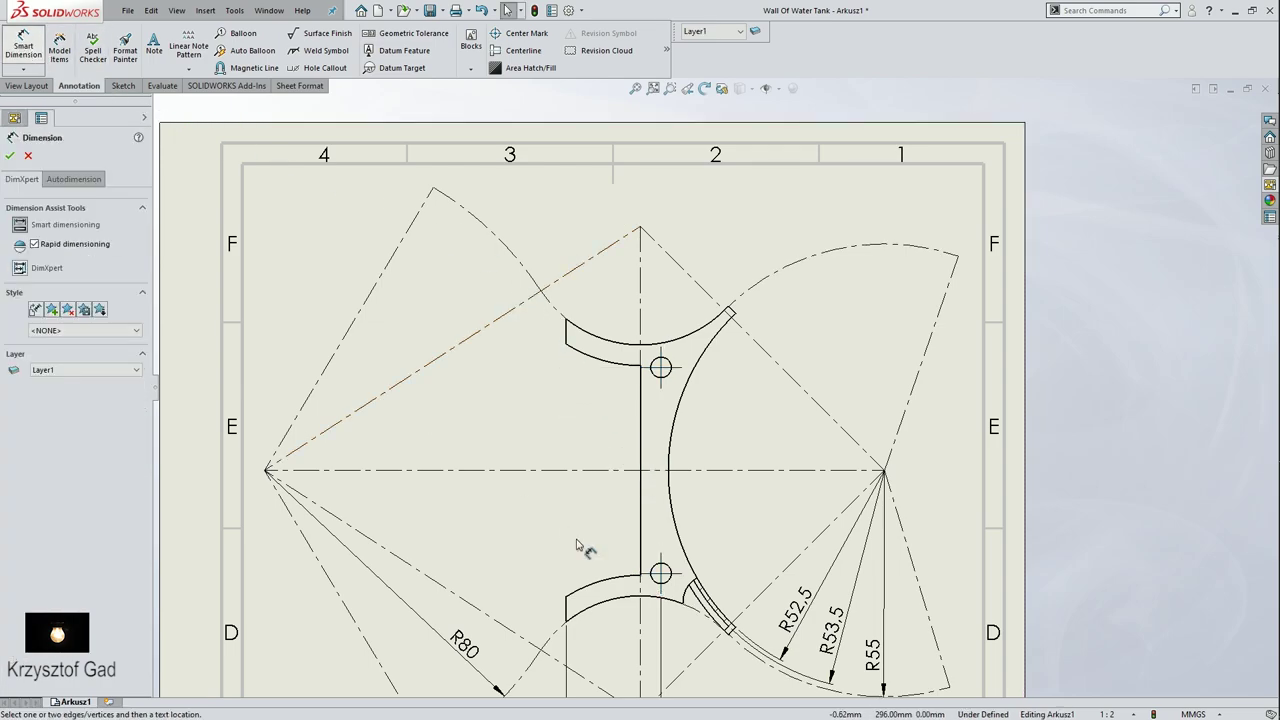
left_click(647, 577)
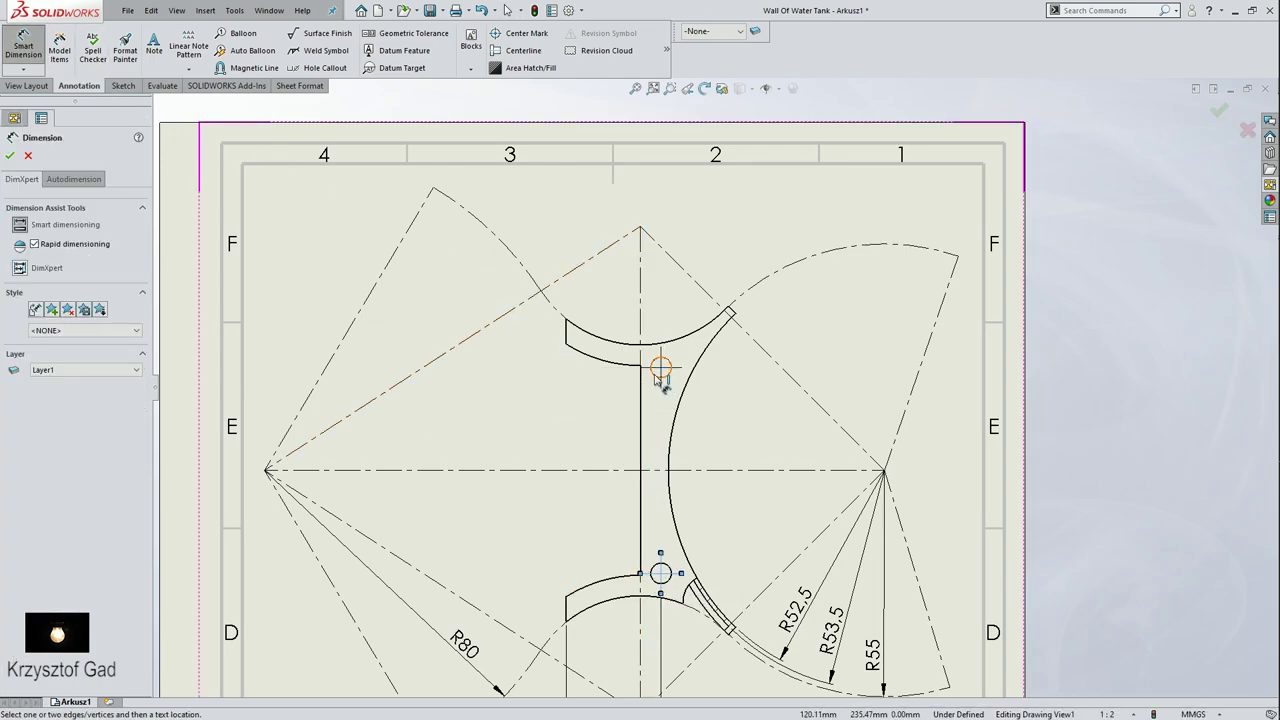
left_click(658, 369)
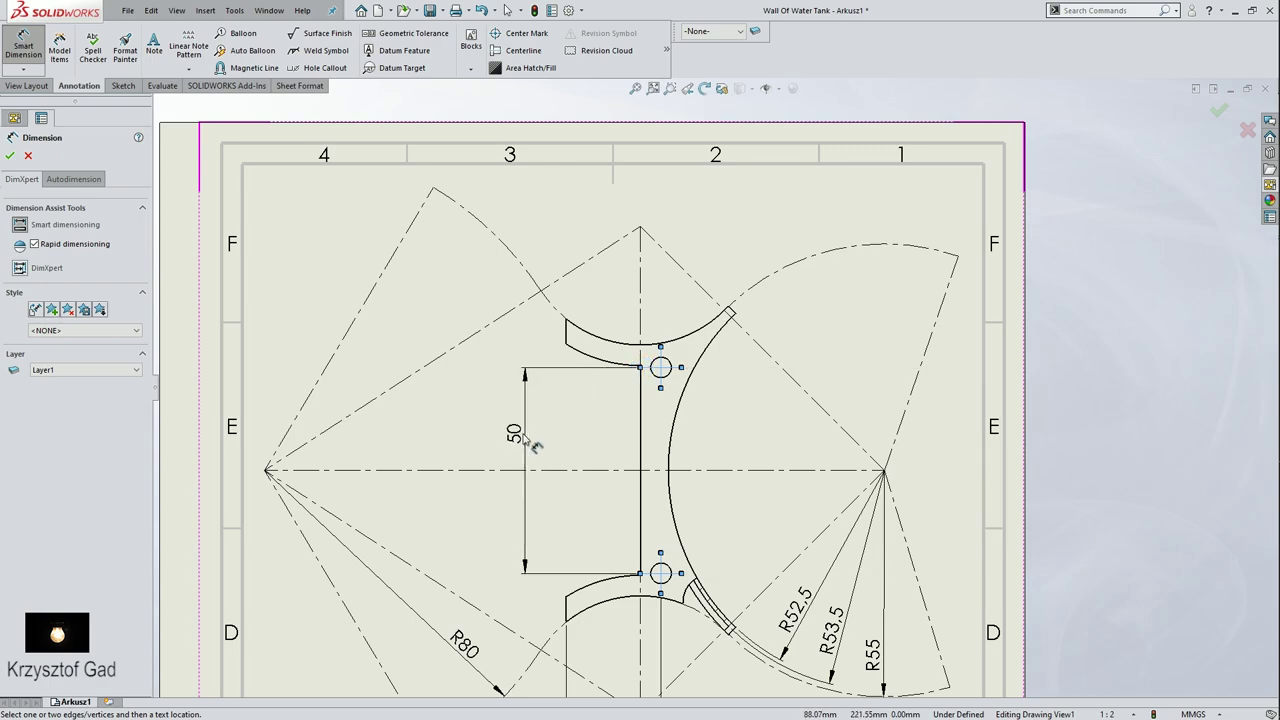
left_click(530, 441)
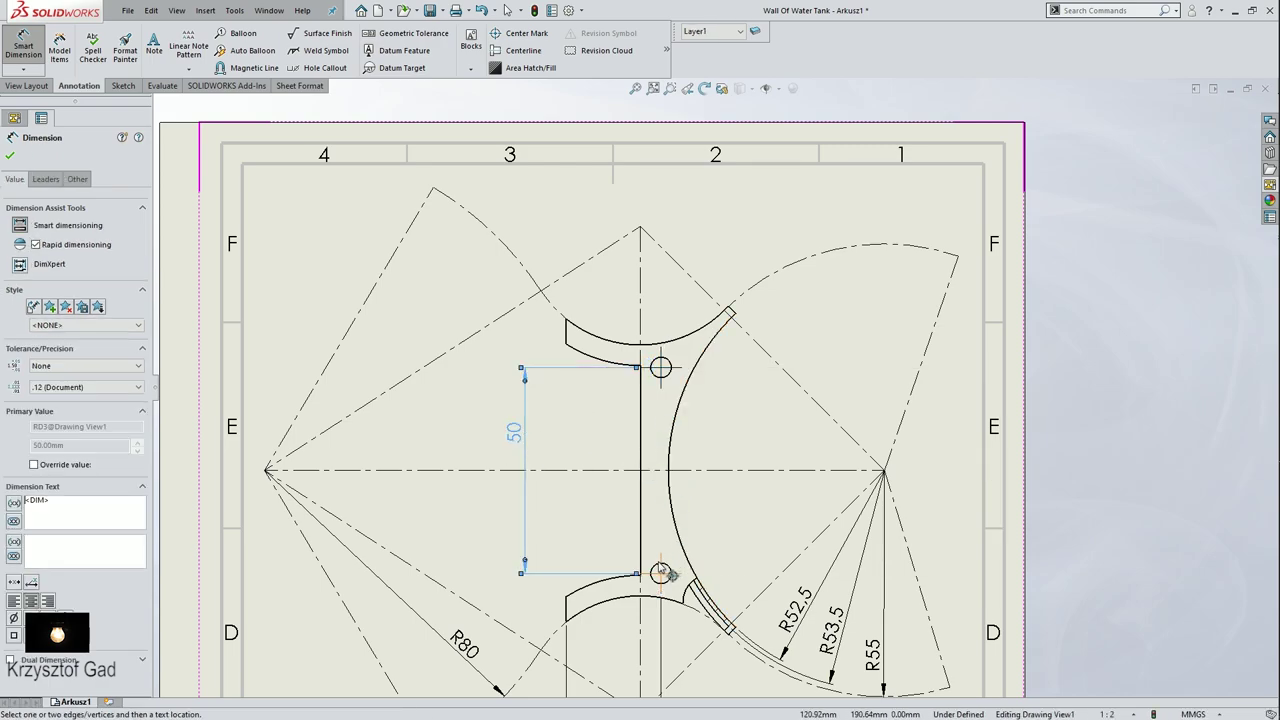
Step: Add Ø5 diameter dimensions to the lower and upper bolt holes
scroll(660, 574, "down", 4)
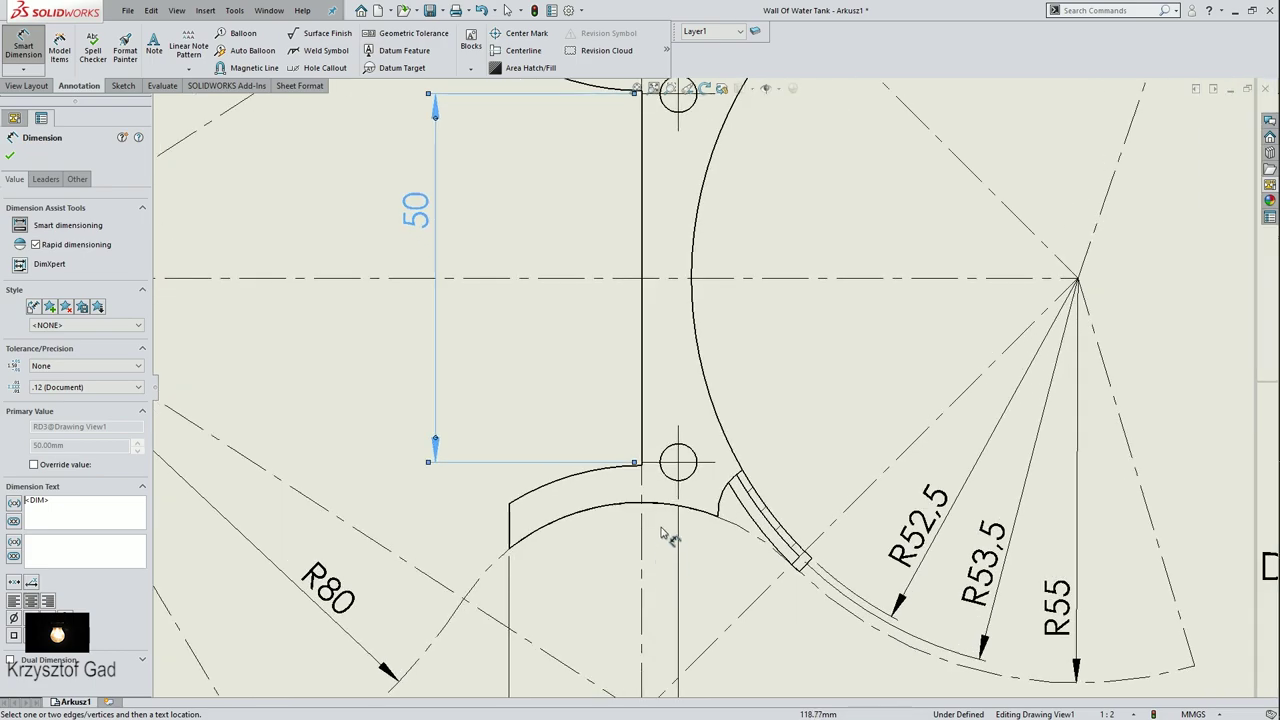
left_click(672, 460)
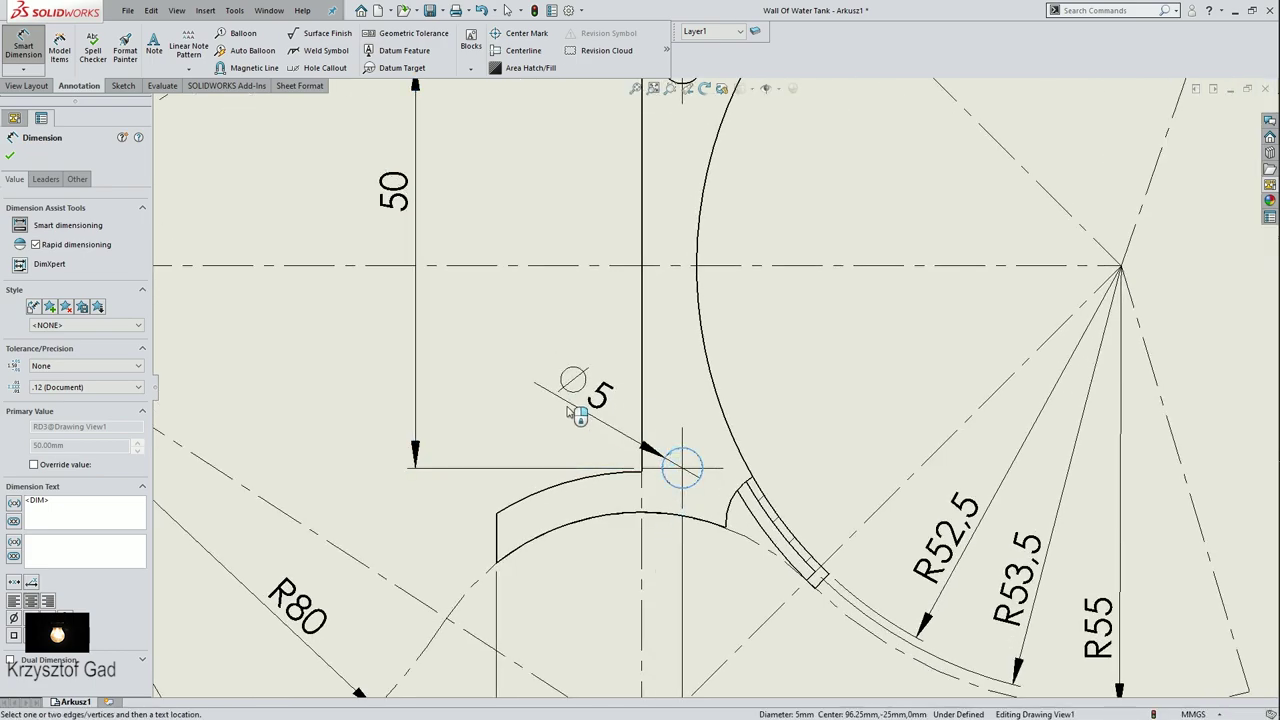
left_click(583, 406)
key("f")
left_click(677, 305)
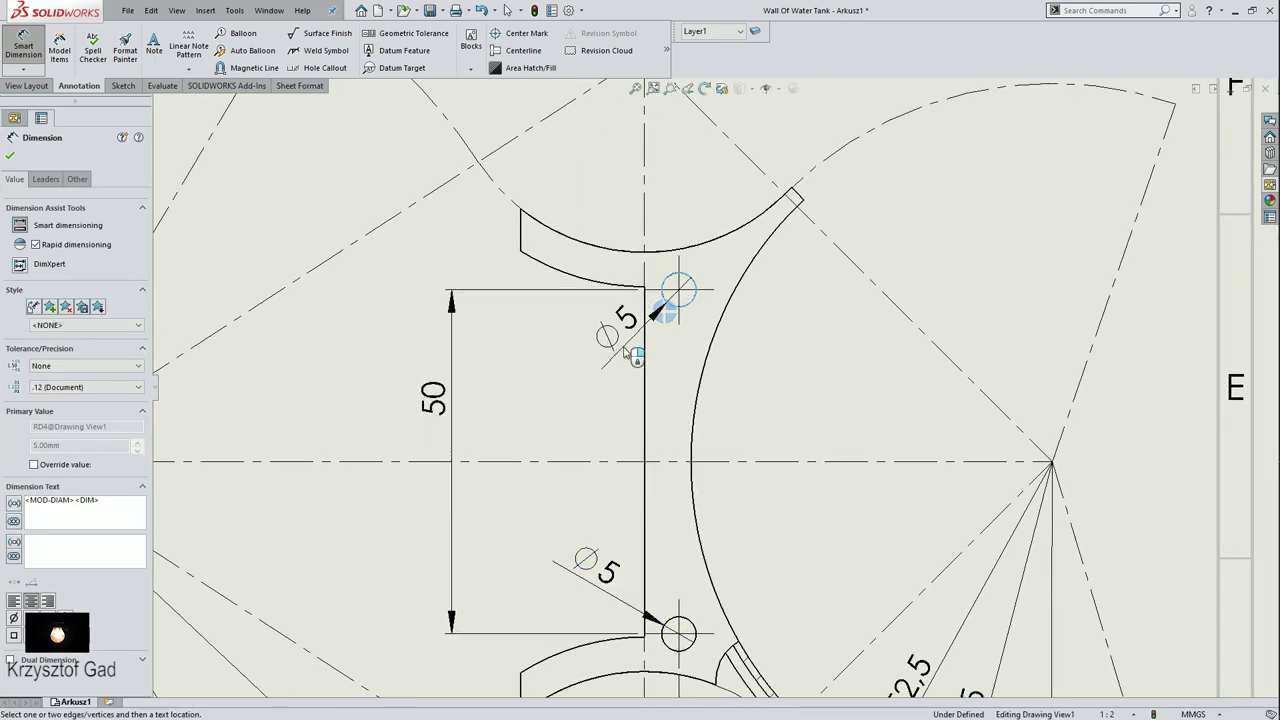
left_click(614, 369)
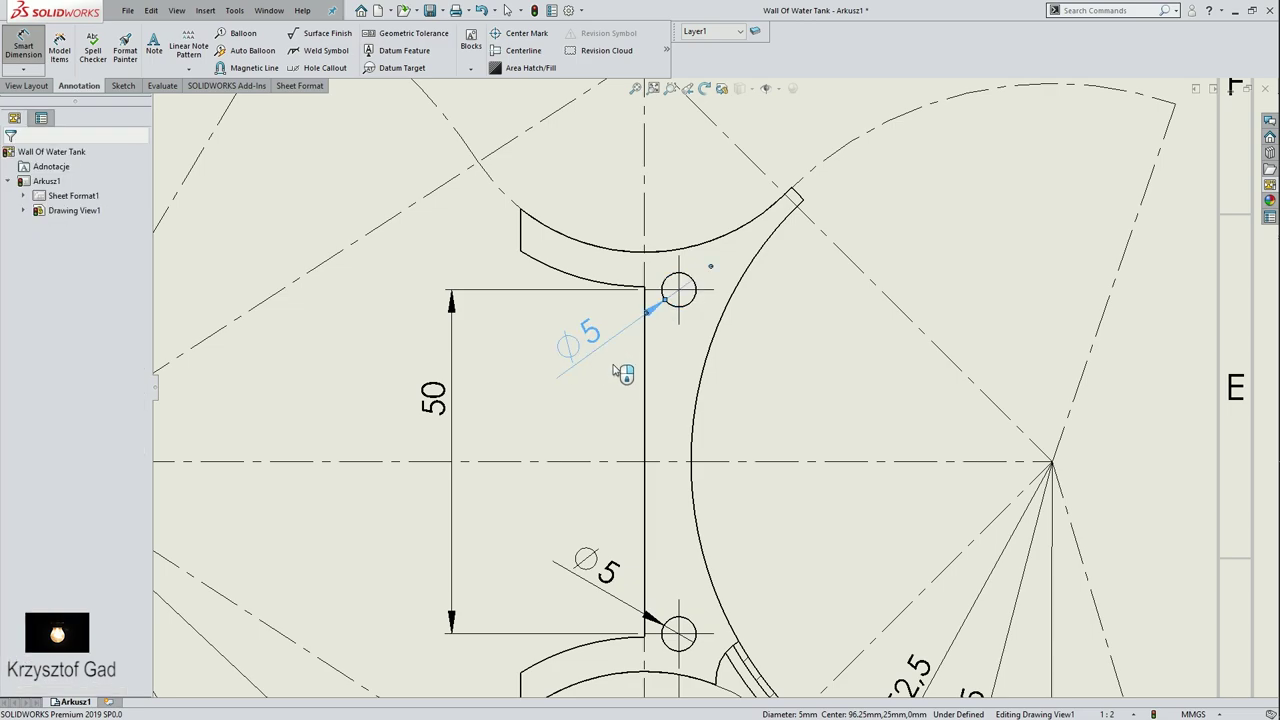
Step: Add the 90° and 93° angle dimensions beside the large arc
left_click(940, 350)
left_click(955, 558)
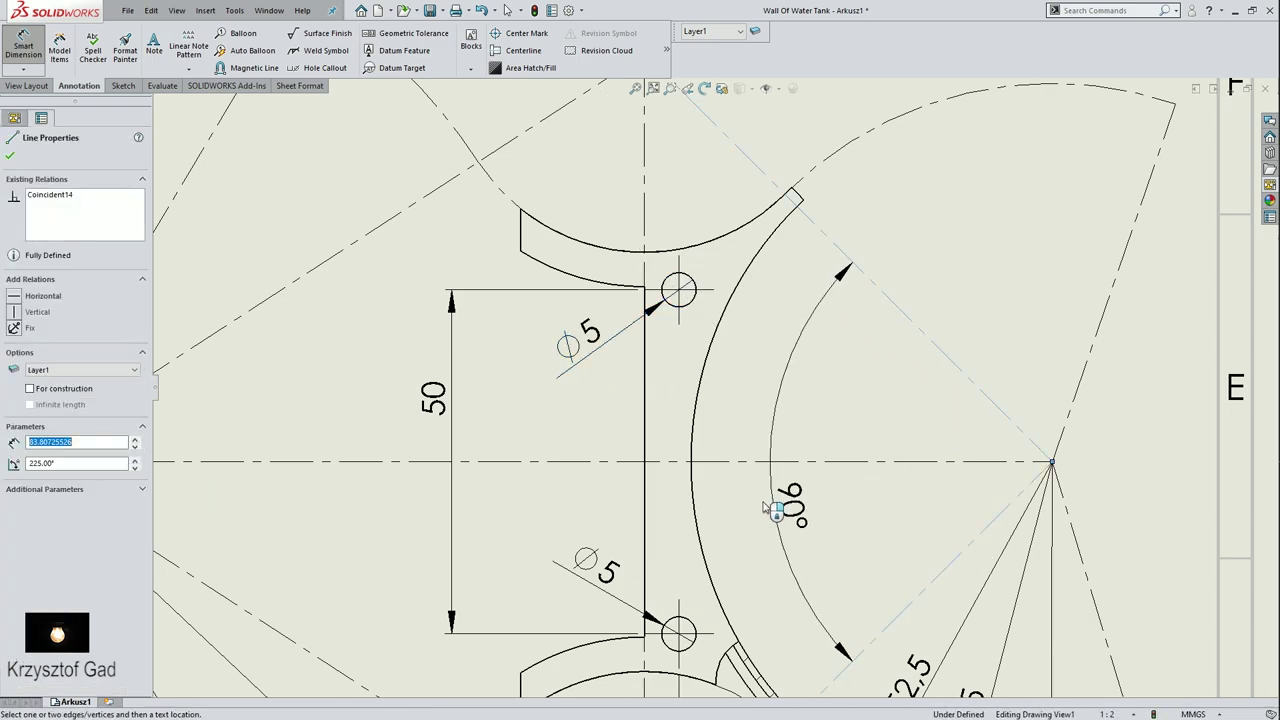
left_click(770, 350)
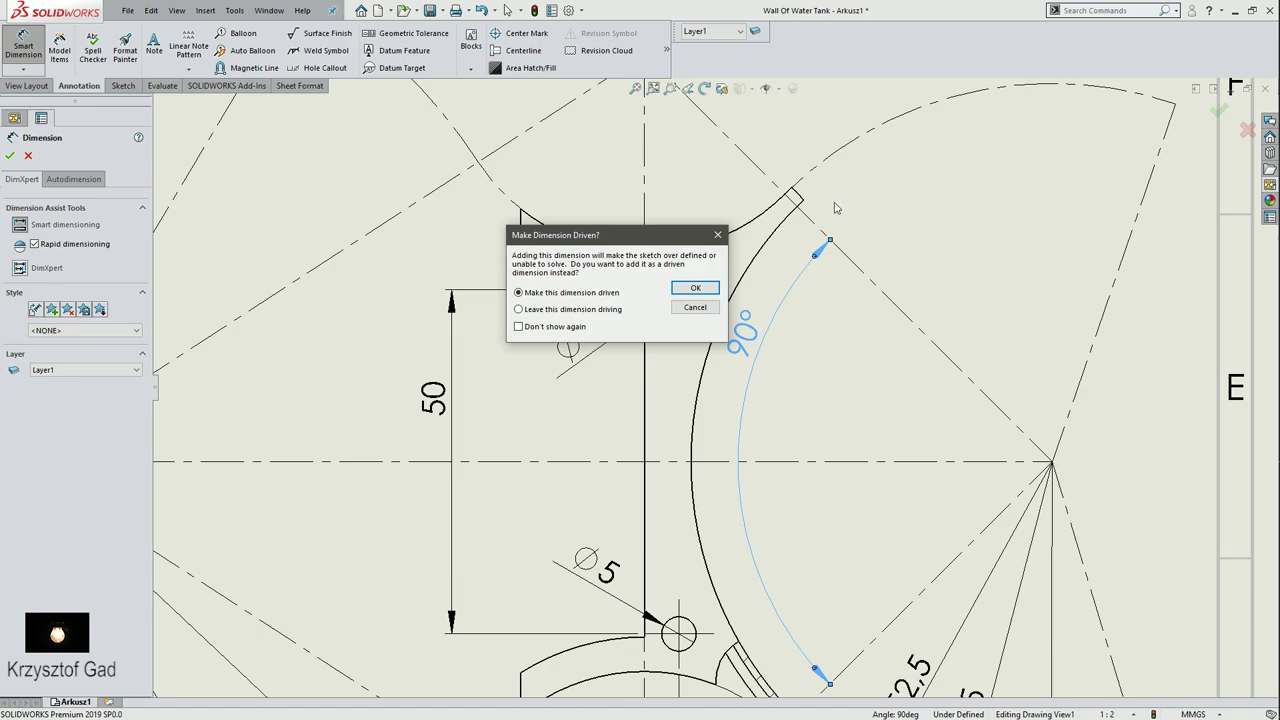
left_click(705, 292)
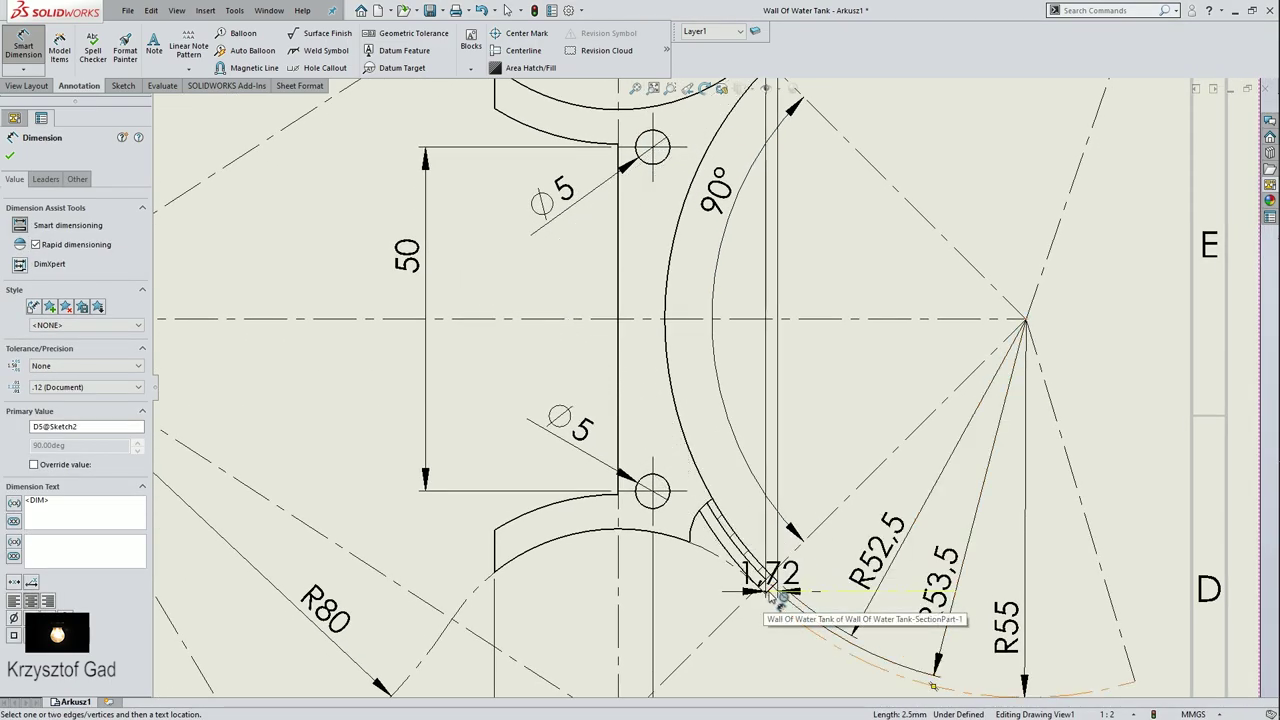
scroll(797, 563, "down", 2)
scroll(797, 563, "down", 1)
left_click(780, 488)
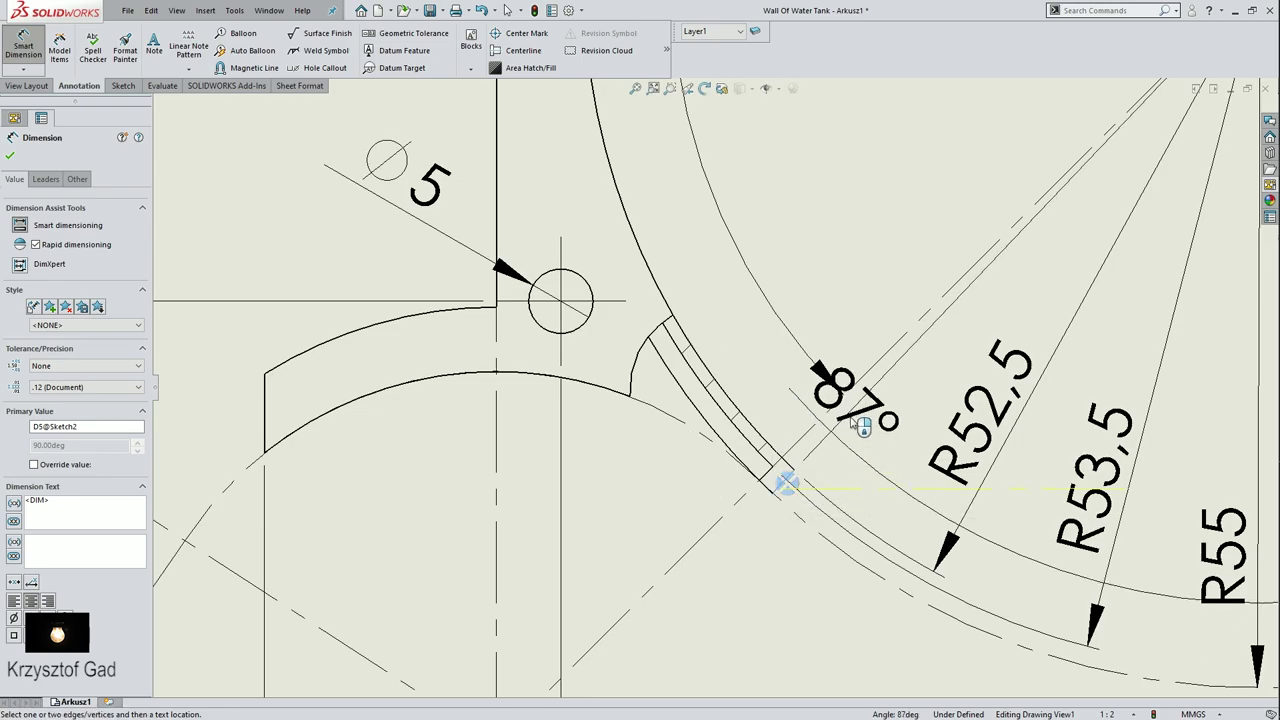
scroll(870, 413, "up", 2)
scroll(870, 413, "up", 2)
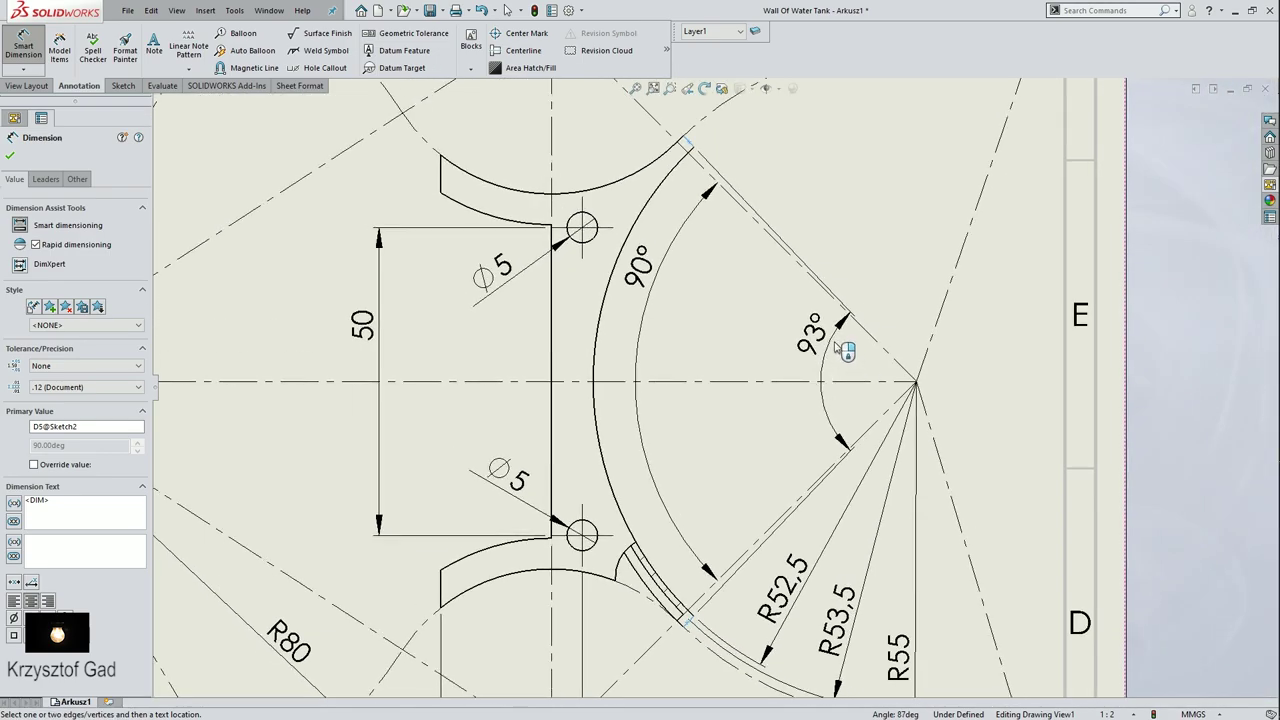
left_click(838, 347)
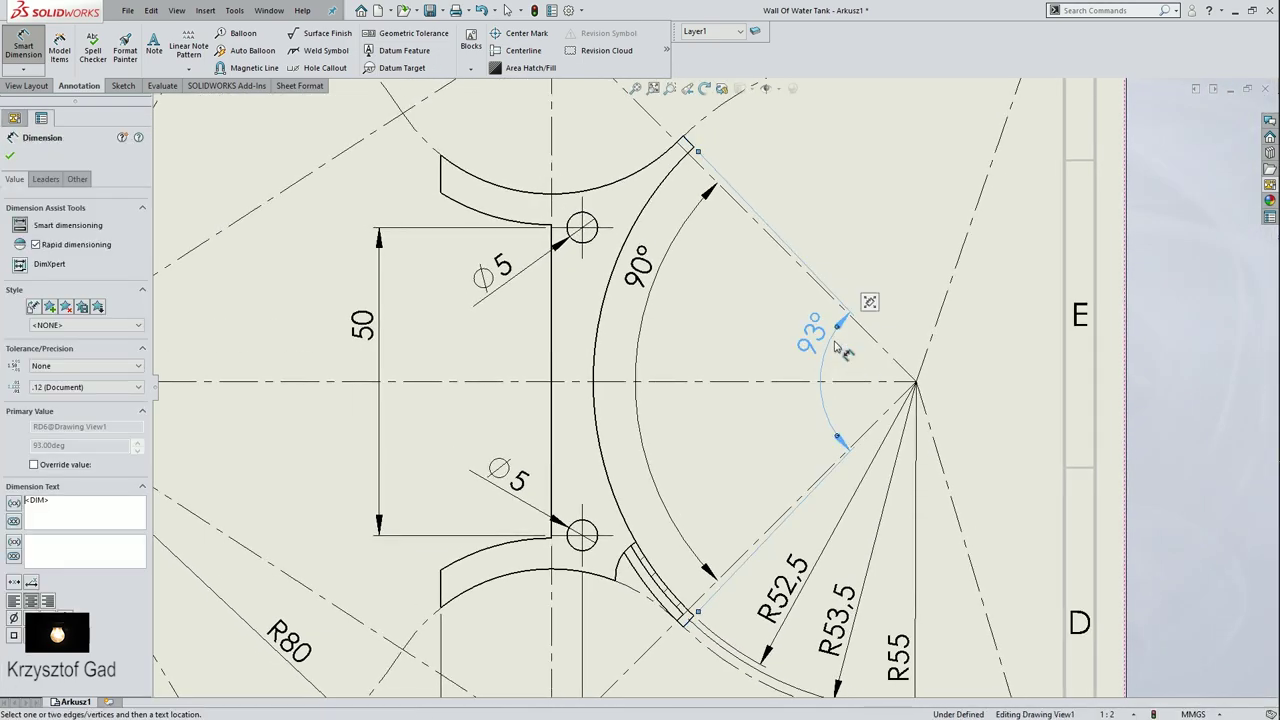
Step: Add the 5 mm dimension at the small lower arc
scroll(838, 347, "up", 2)
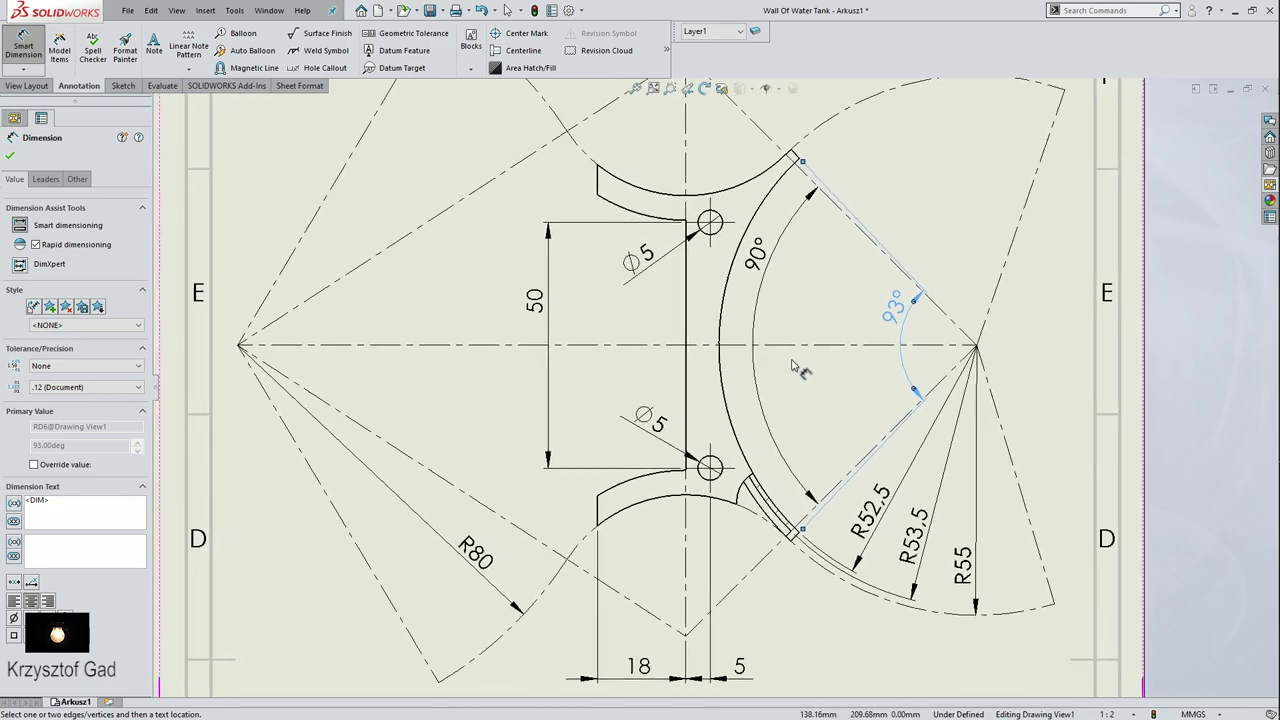
scroll(714, 374, "down", 2)
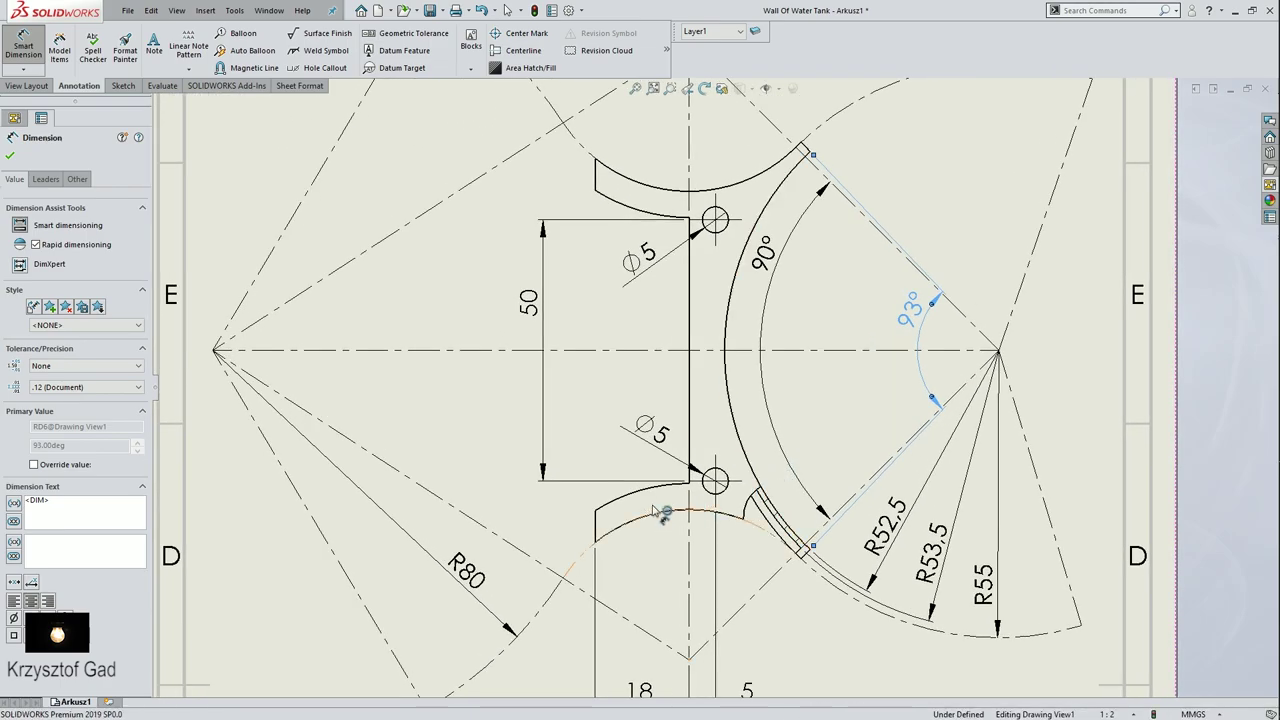
left_click(663, 512)
left_click(660, 507)
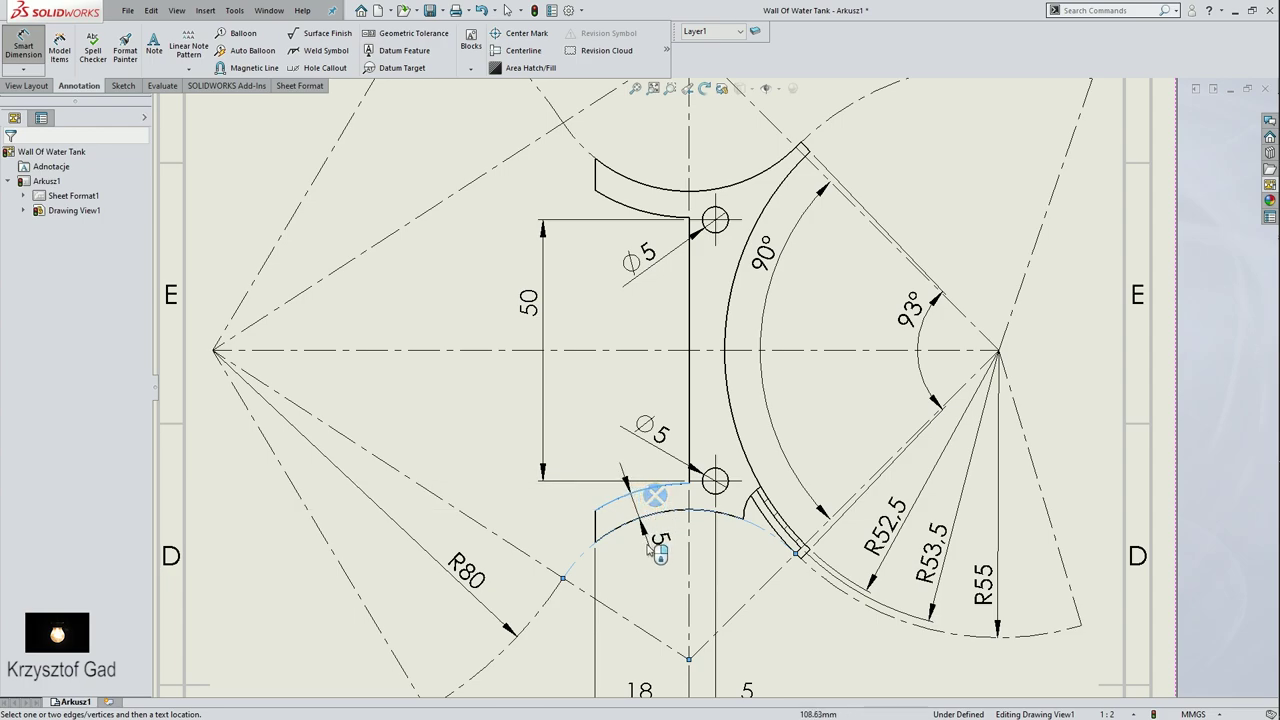
left_click(627, 563)
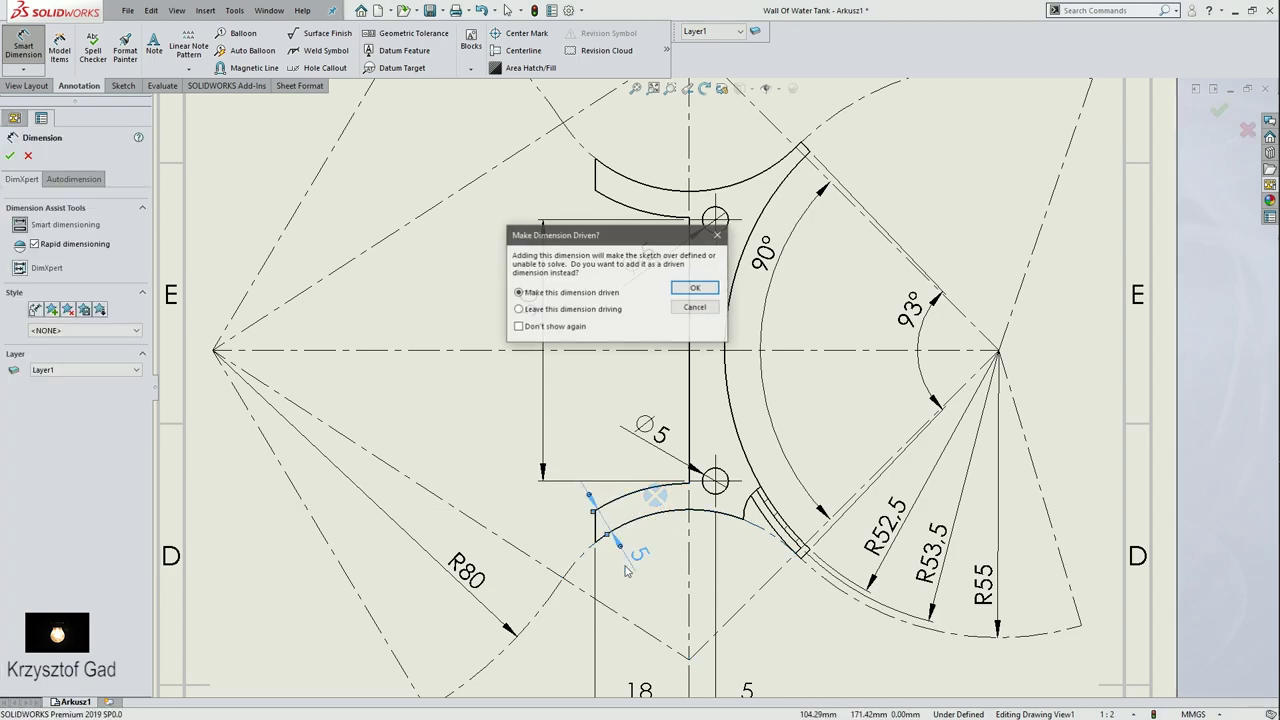
left_click(691, 249)
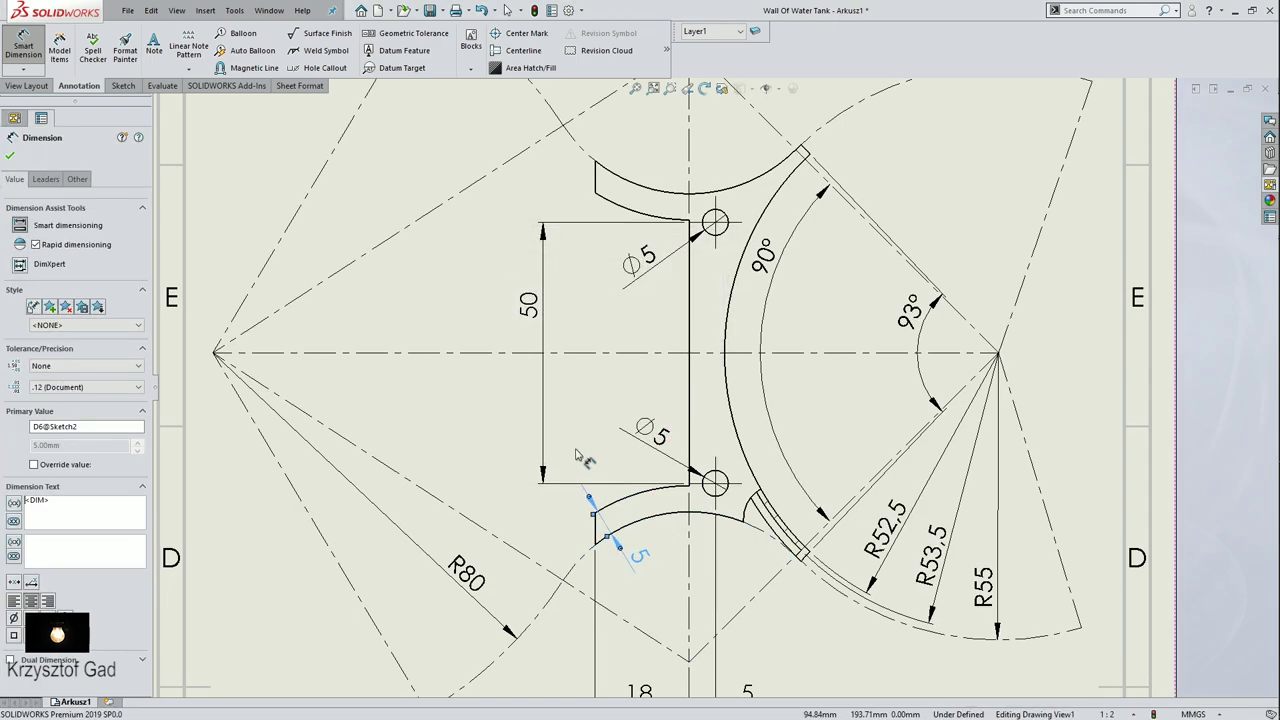
Step: Add the 1.5° angle between the slot edge and centreline, moving its text down-right
scroll(648, 430, "up", 1)
scroll(648, 380, "up", 1)
scroll(648, 350, "up", 1)
scroll(647, 350, "up", 1)
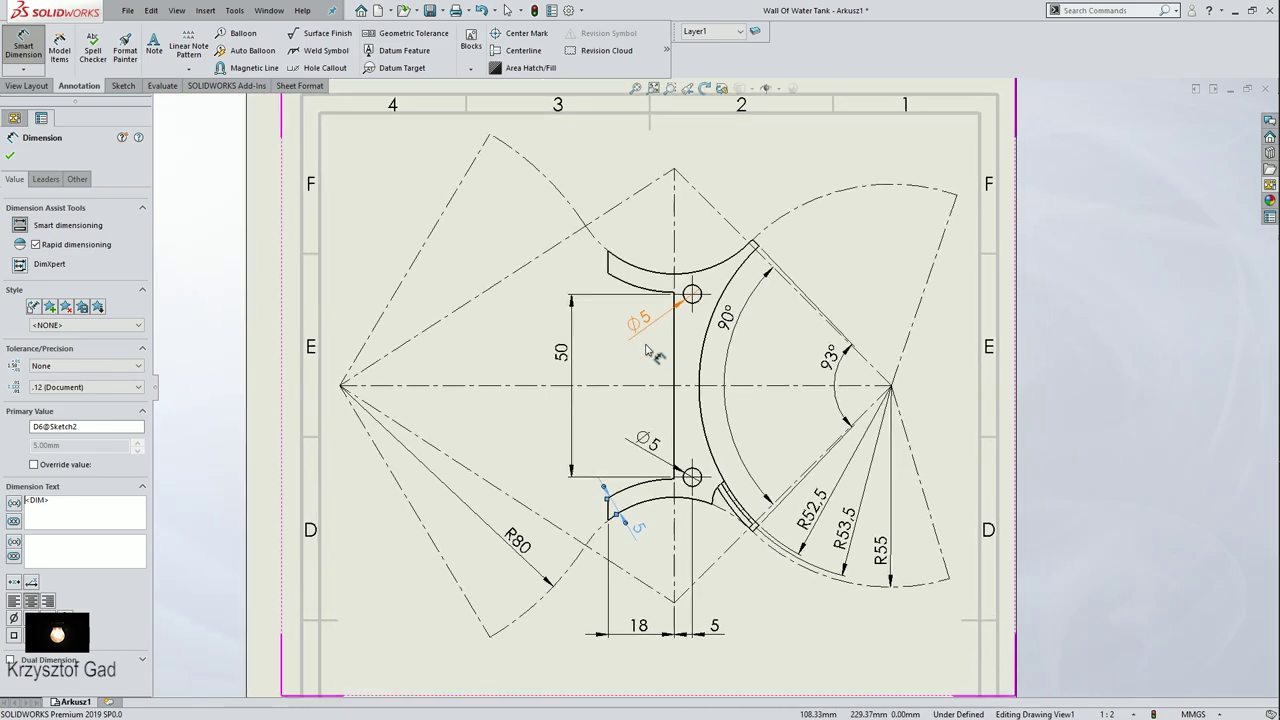
scroll(647, 350, "up", 1)
scroll(660, 400, "down", 1)
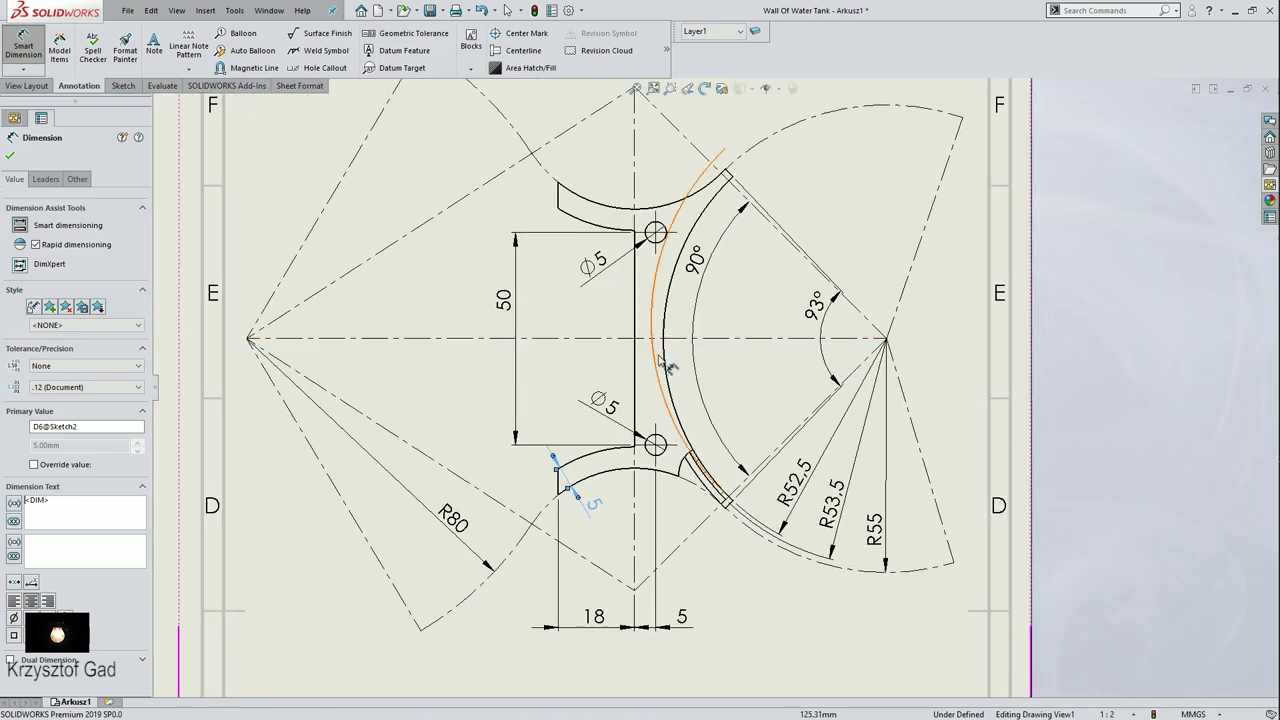
scroll(690, 450, "down", 1)
scroll(710, 480, "down", 1)
scroll(725, 487, "down", 1)
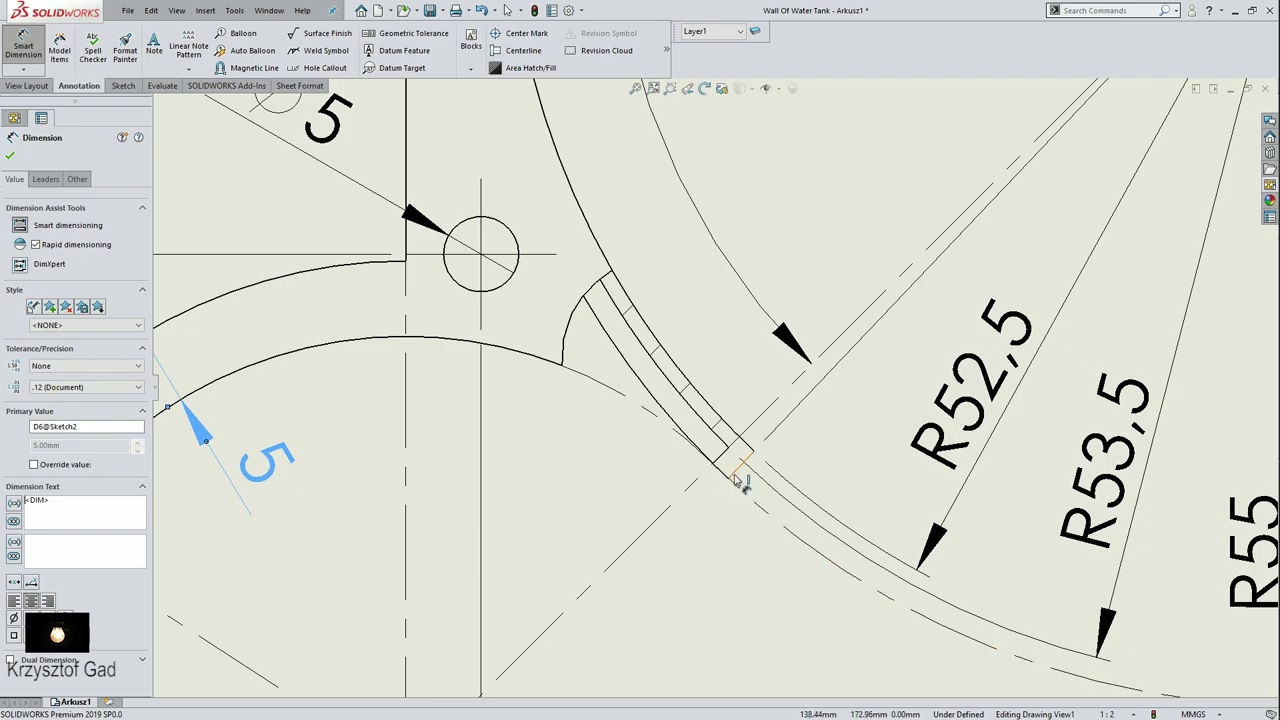
left_click(737, 472)
left_click(724, 461)
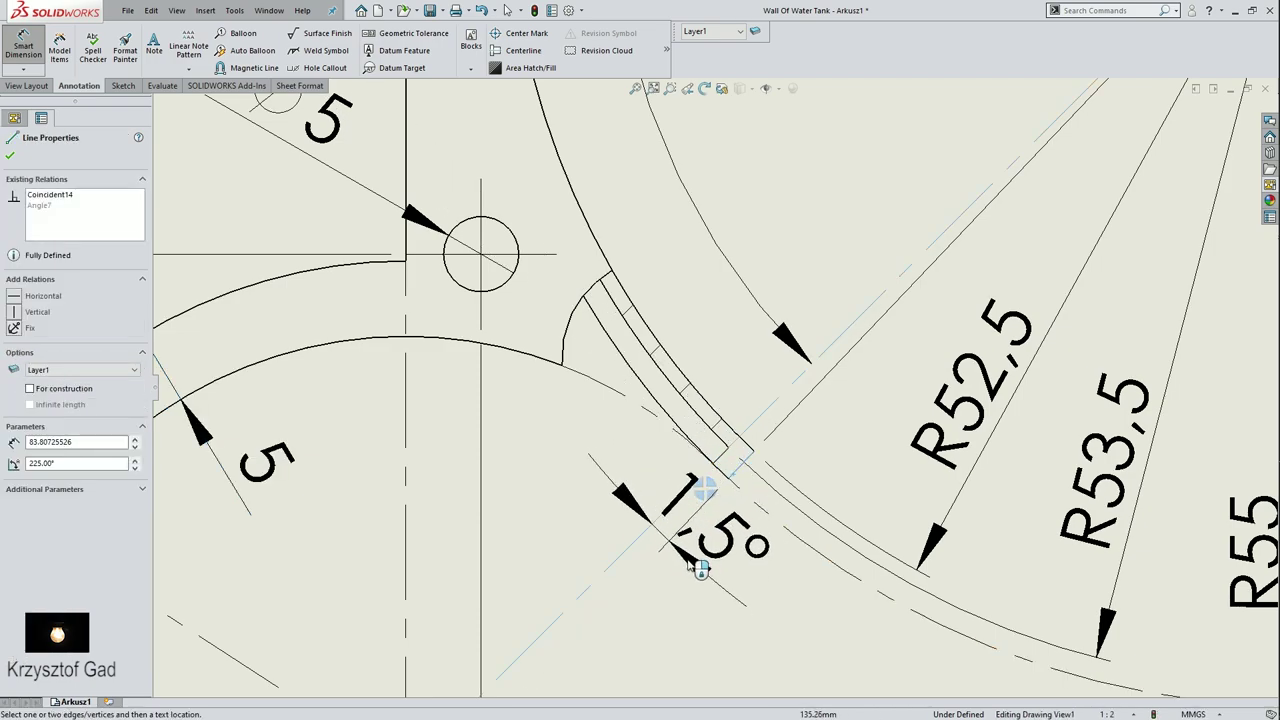
left_click(637, 565)
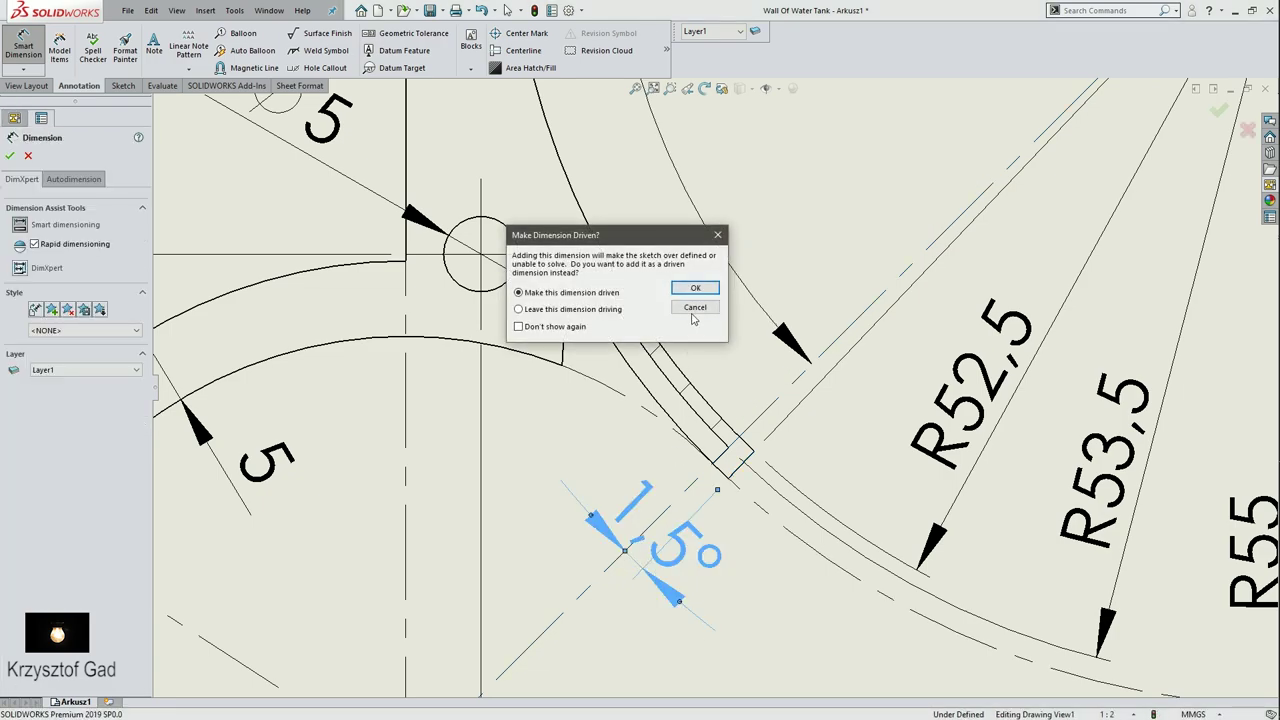
left_click(692, 310)
key("Escape")
left_click_drag(689, 562, 795, 628)
left_click(866, 458)
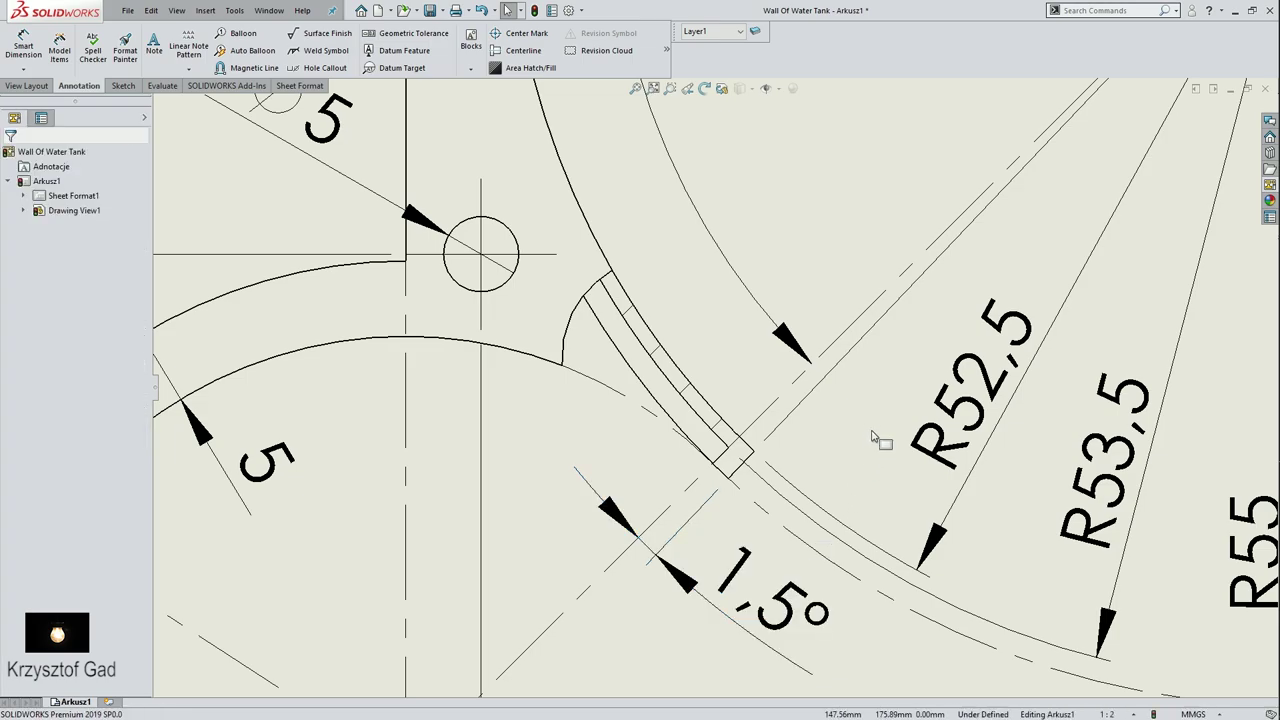
Step: Add the 66° angle between the upper and lower left centrelines
scroll(871, 430, "up", 1)
scroll(875, 438, "up", 3)
scroll(870, 445, "up", 2)
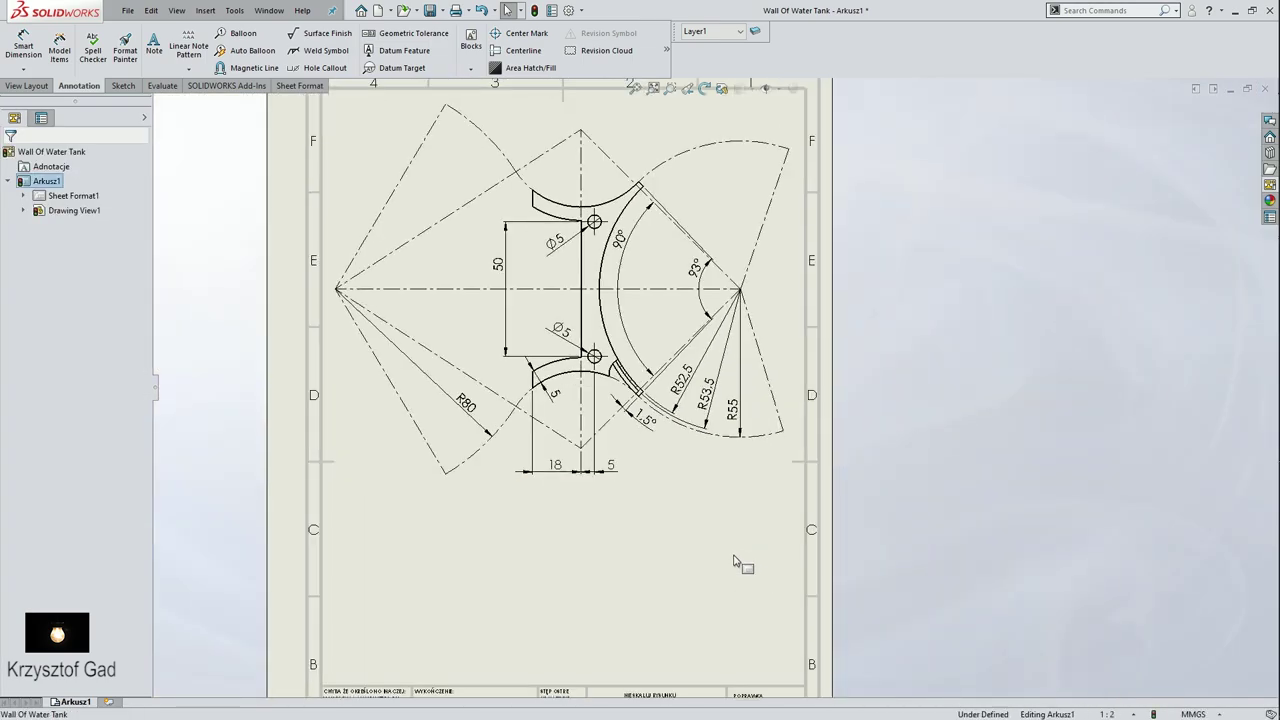
scroll(737, 562, "down", 1)
scroll(745, 575, "down", 2)
scroll(745, 585, "down", 1)
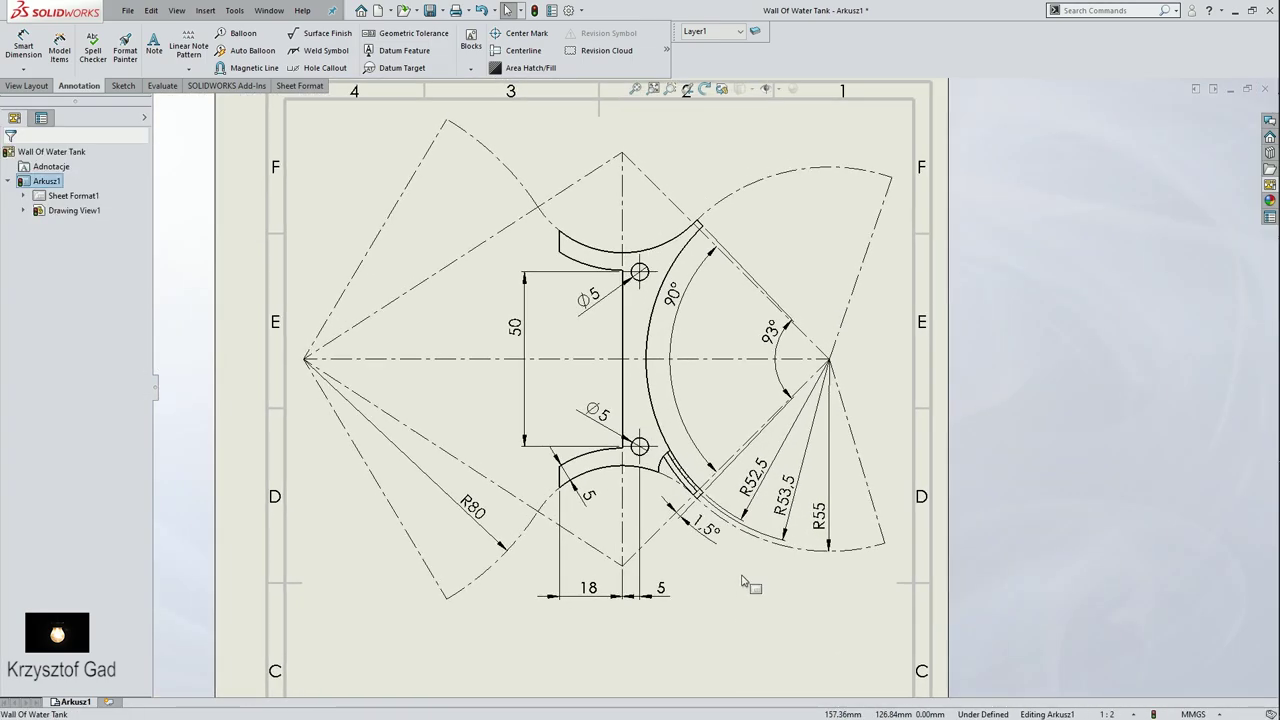
left_click(23, 45)
left_click(368, 319)
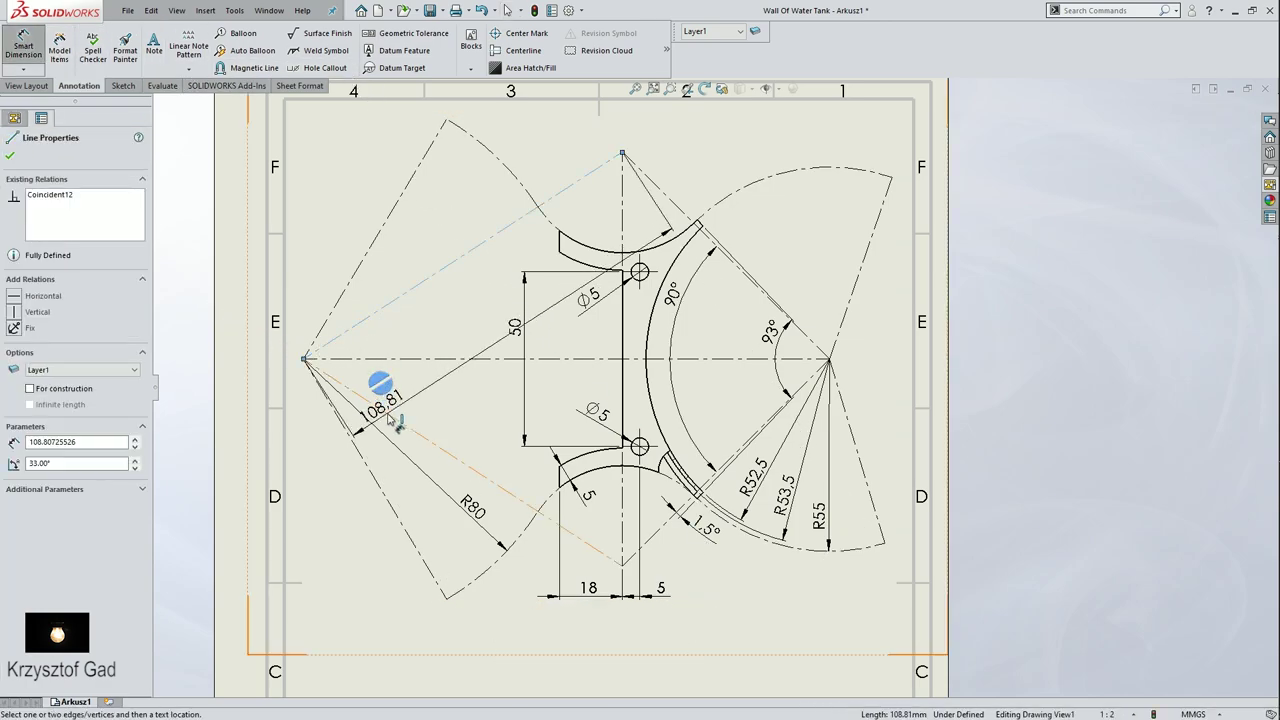
left_click(388, 412)
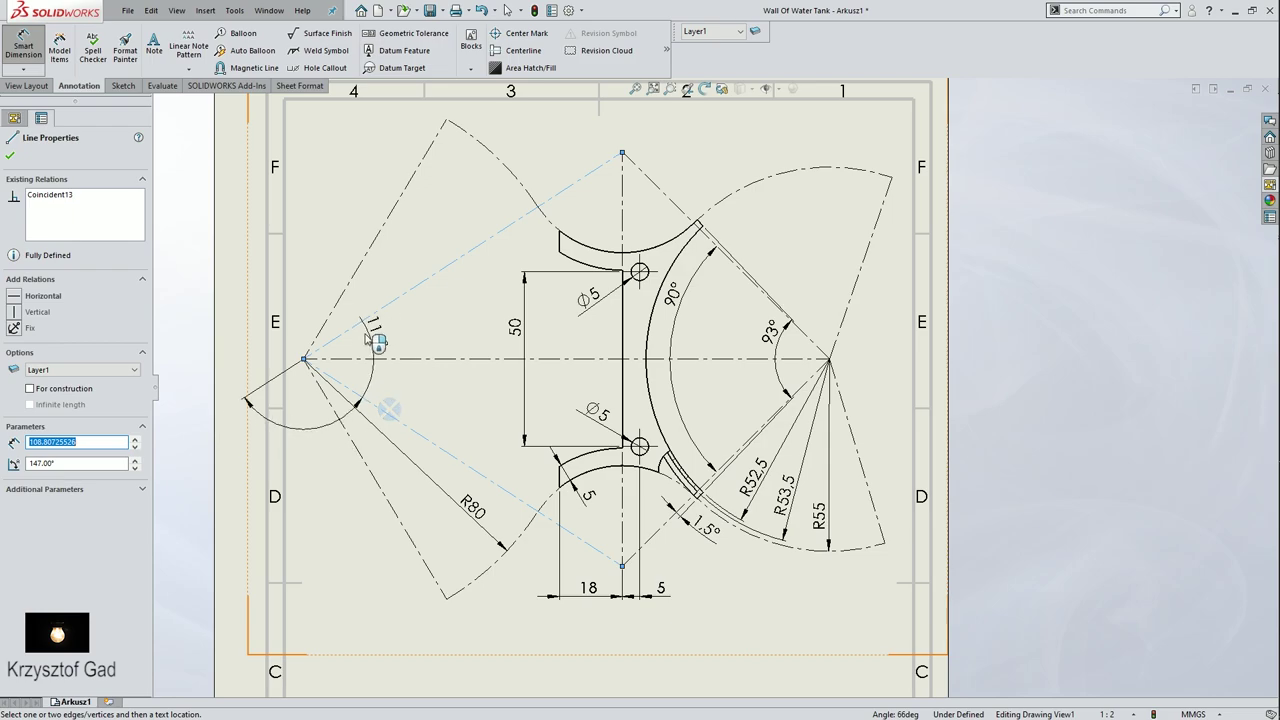
left_click(432, 394)
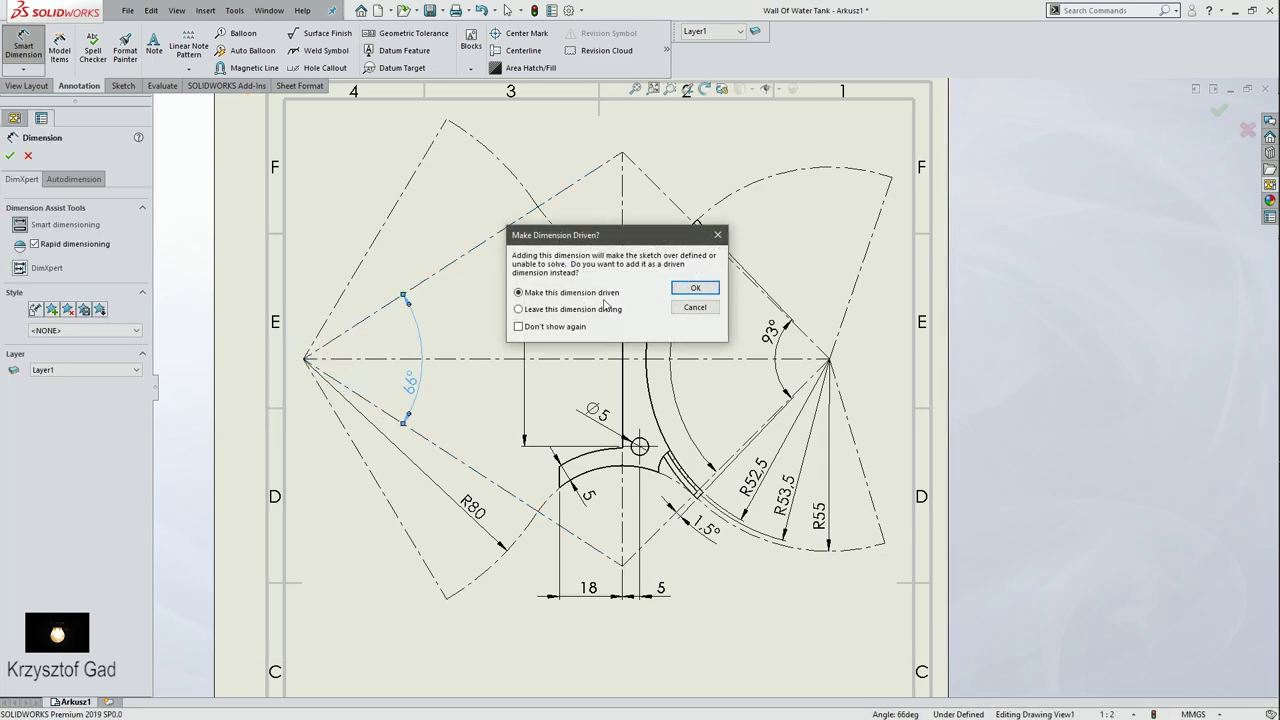
left_click(695, 287)
key("Escape")
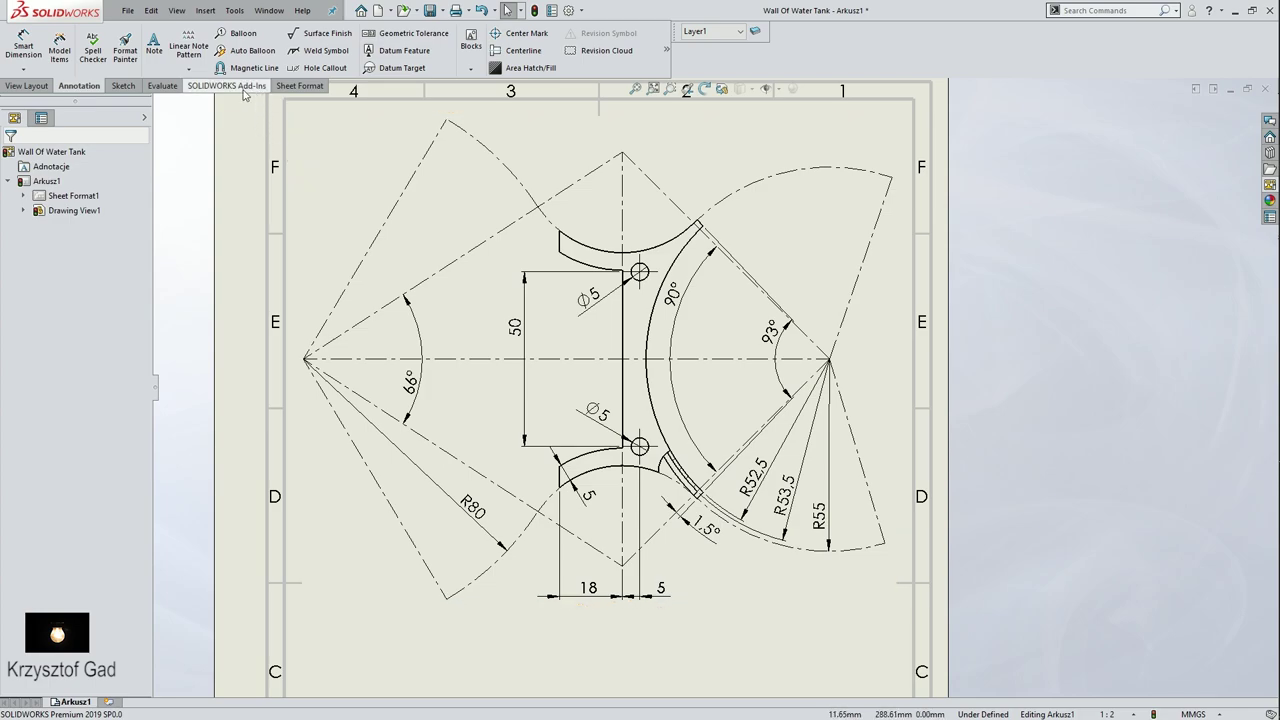
Step: Create flipped section view A-A from a horizontal centre cut, placed below the sheet
left_click(27, 85)
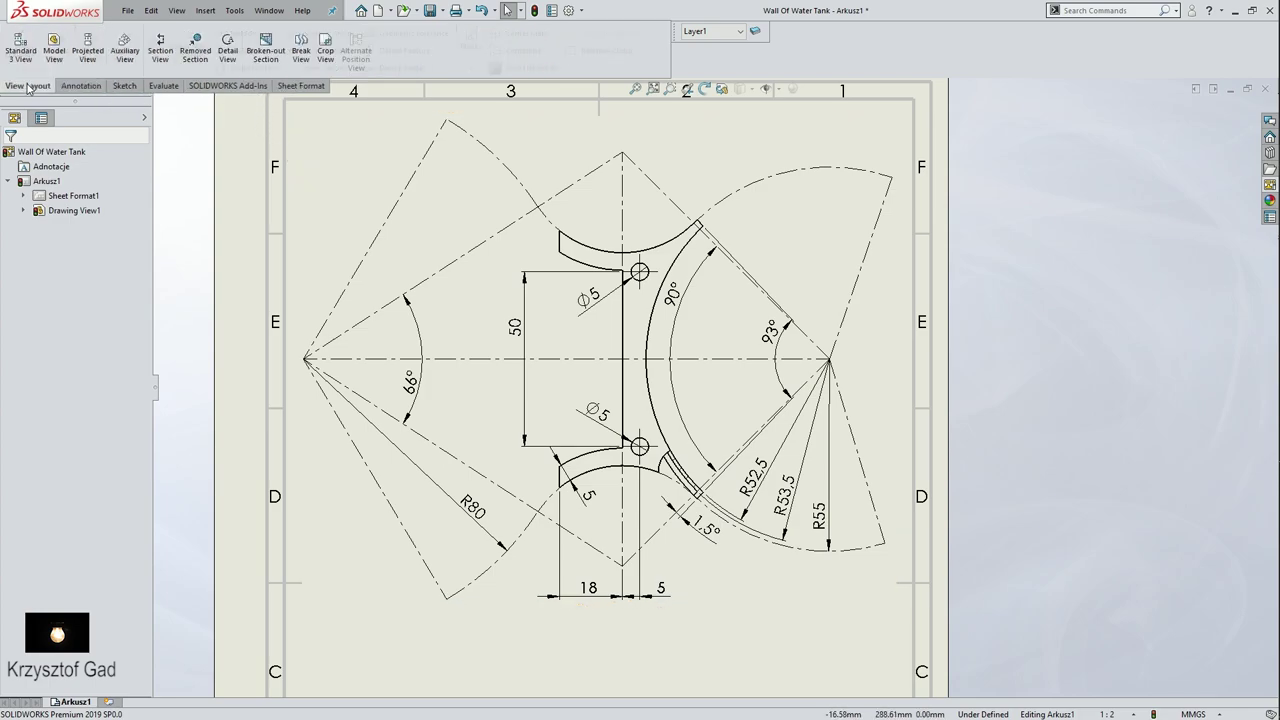
left_click(160, 48)
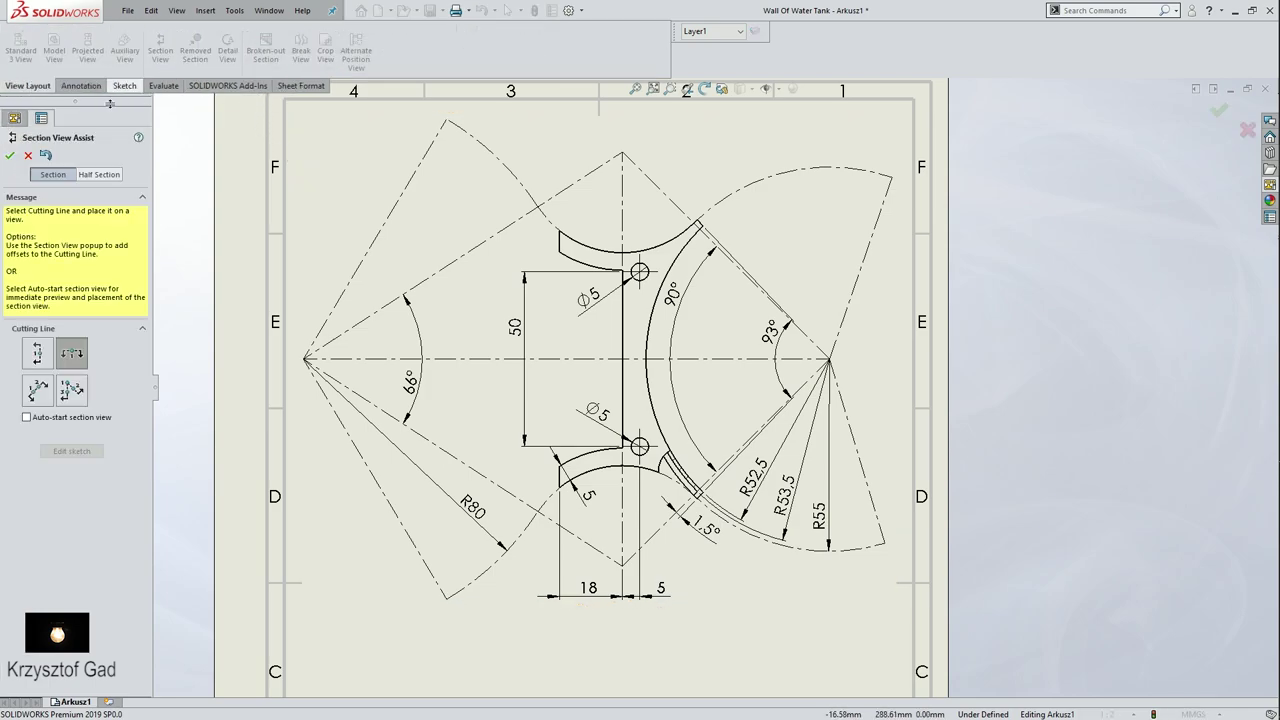
left_click(623, 359)
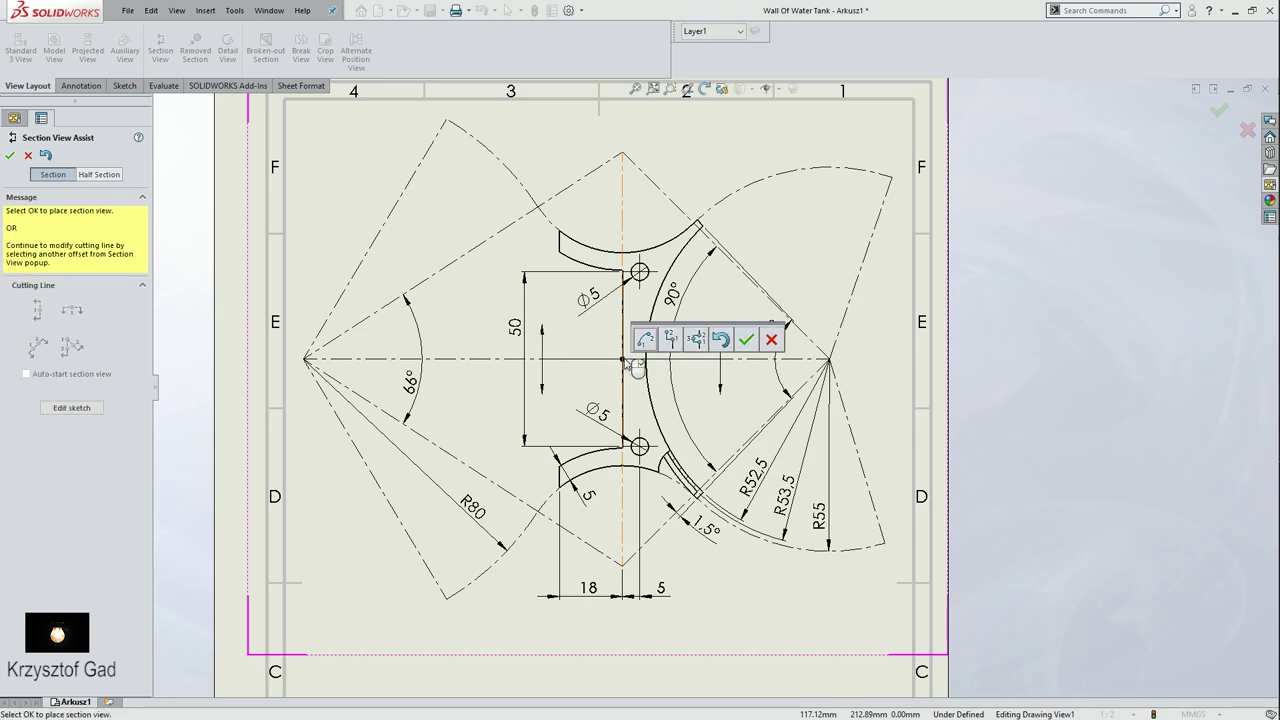
left_click(748, 340)
left_click(71, 243)
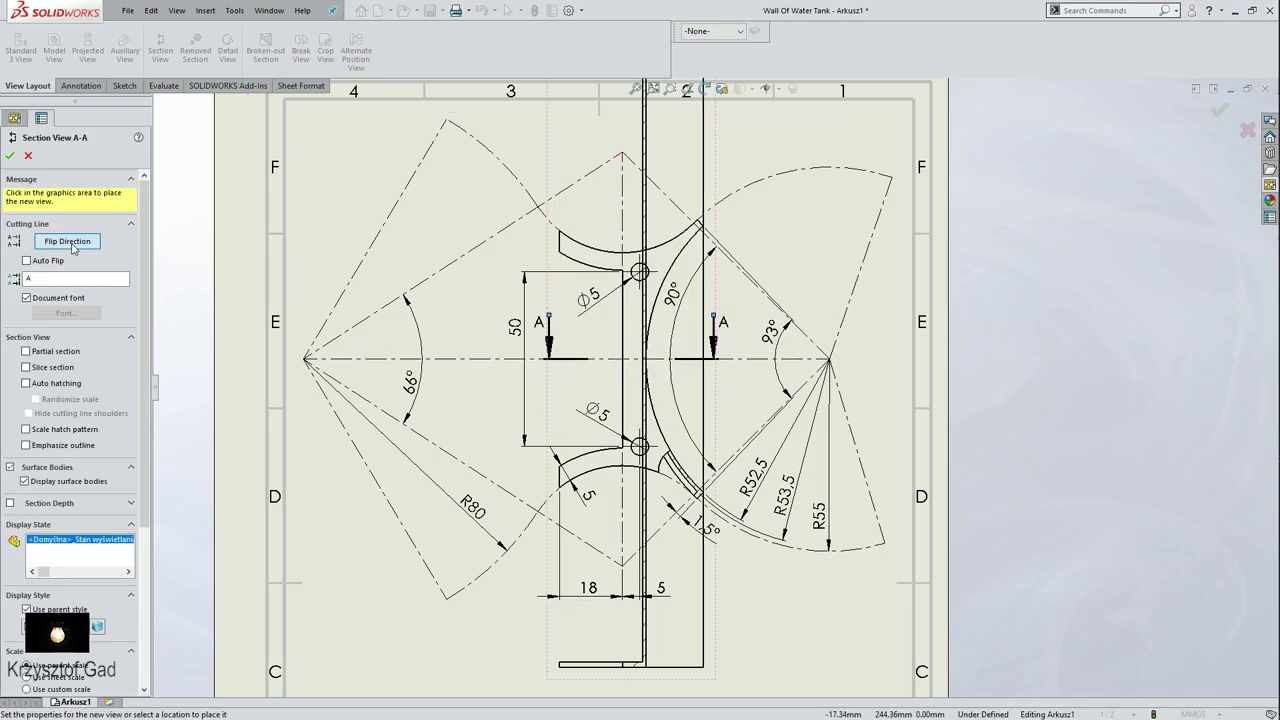
key("f")
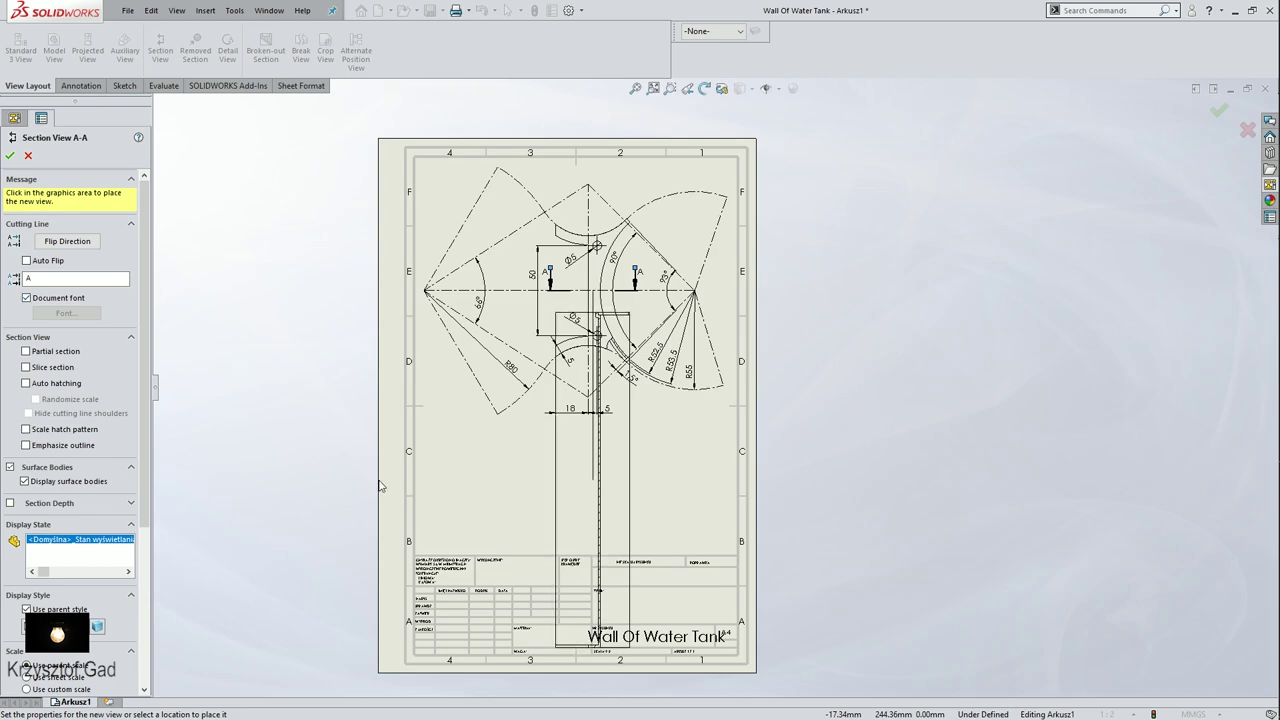
scroll(379, 486, "up", 3)
left_click(479, 587)
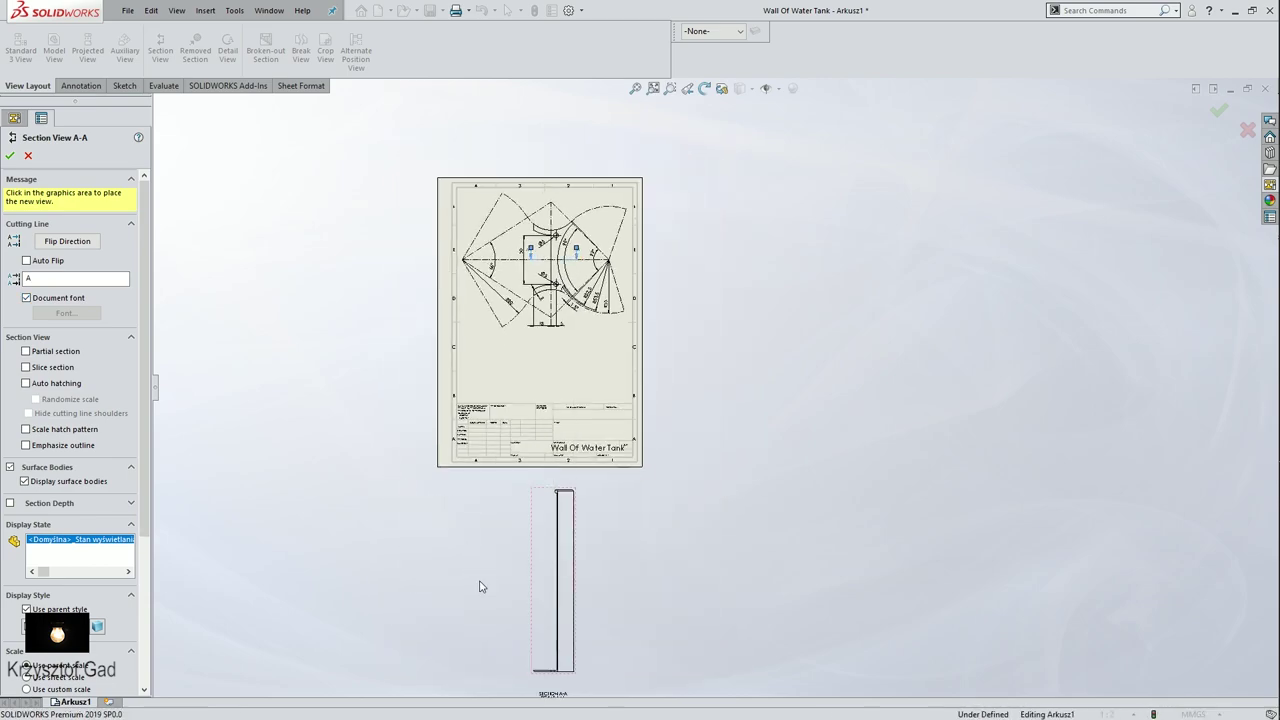
left_click(15, 157)
Step: Break section A-A with lines near the wall's bottom and top to shorten it
left_click(300, 50)
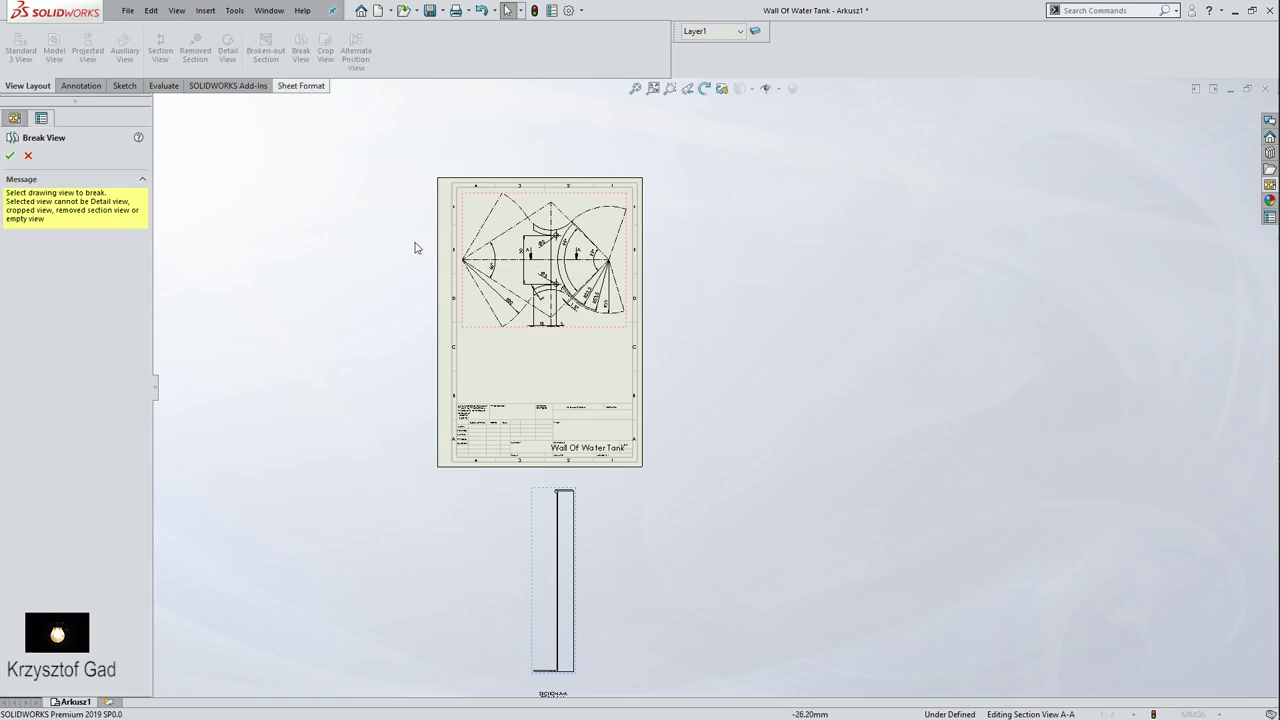
scroll(458, 376, "down", 1)
scroll(509, 481, "down", 3)
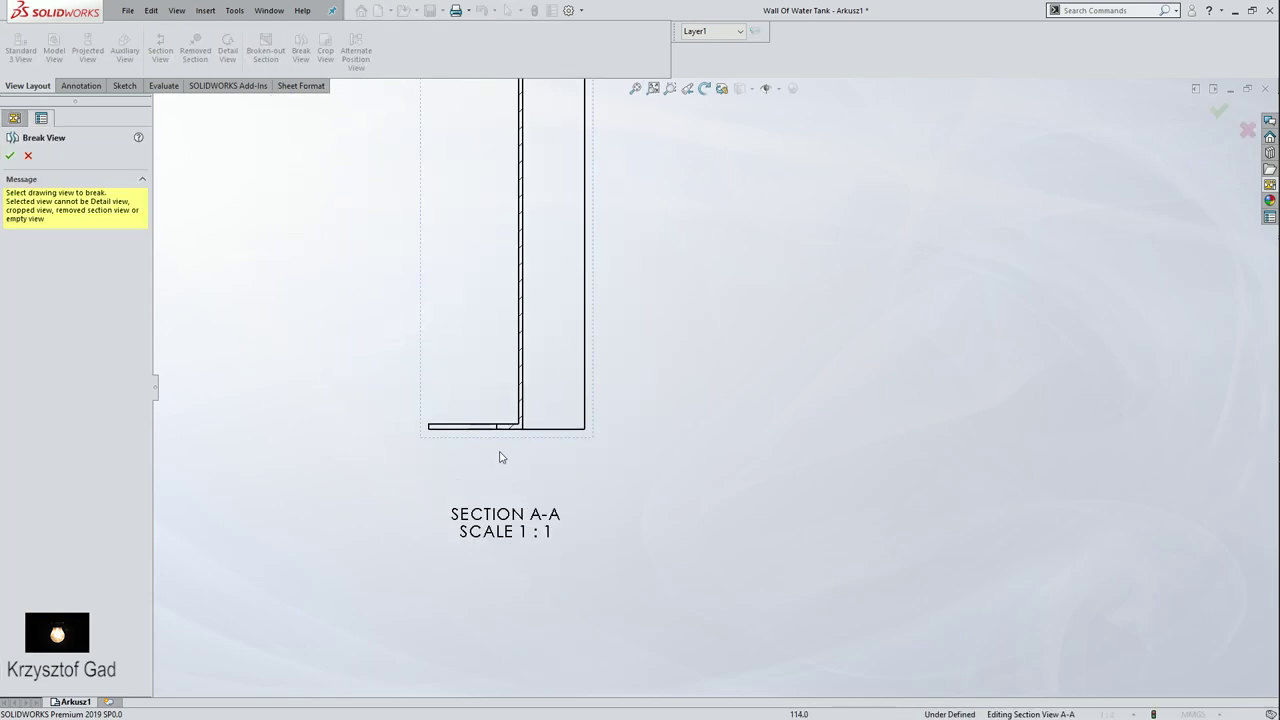
left_click(545, 407)
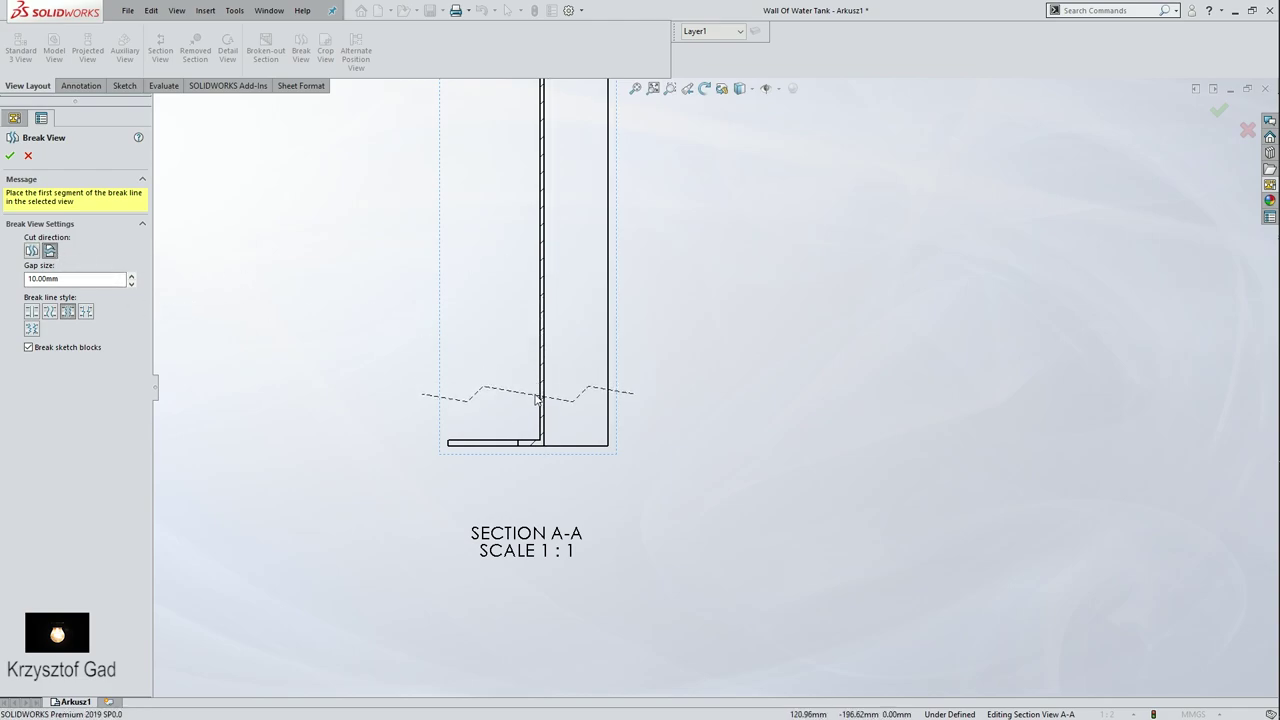
scroll(545, 290, "up", 1)
scroll(560, 260, "up", 1)
scroll(572, 245, "up", 1)
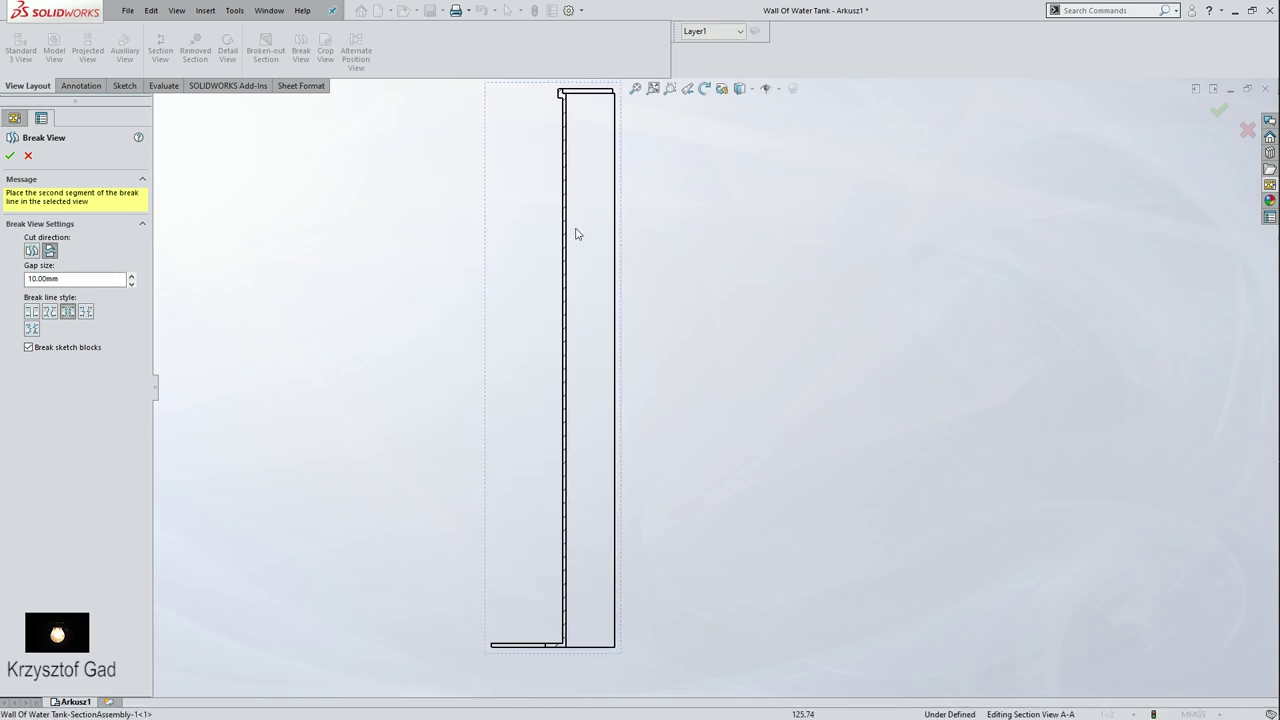
scroll(580, 210, "up", 1)
left_click(579, 185)
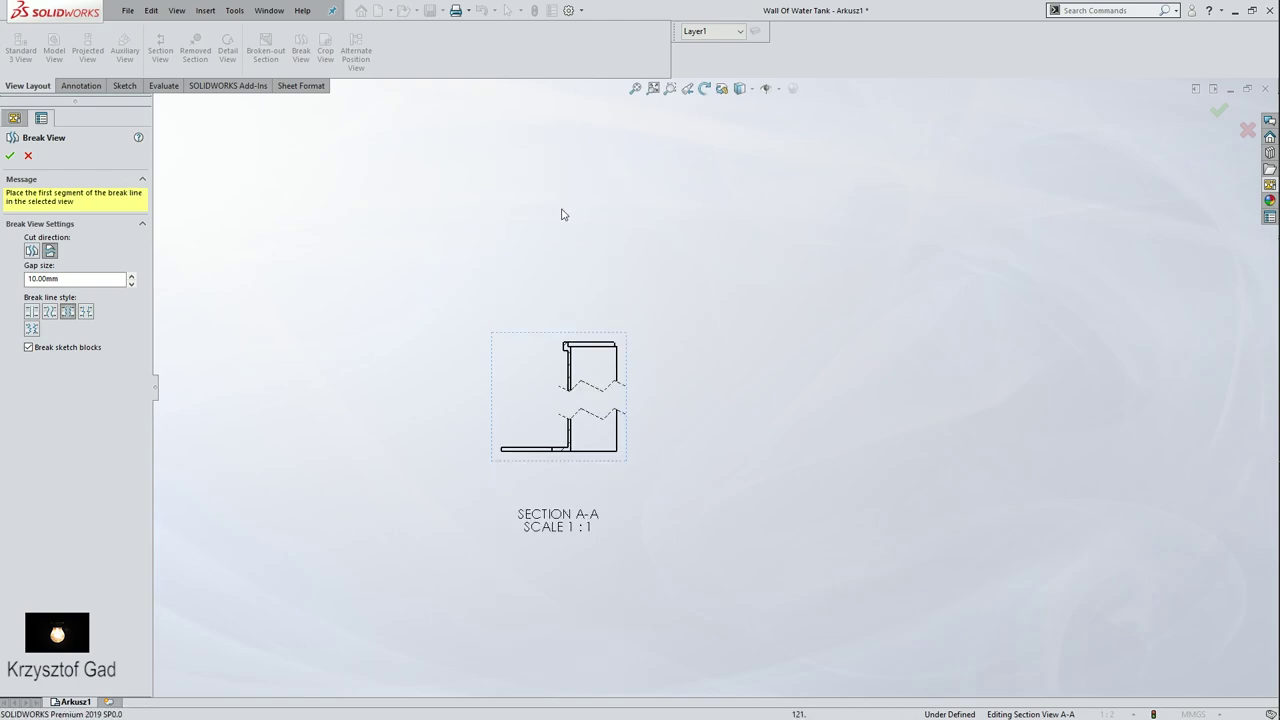
left_click(10, 156)
Step: Move section view A-A onto the sheet just above the title block
scroll(510, 430, "down", 2)
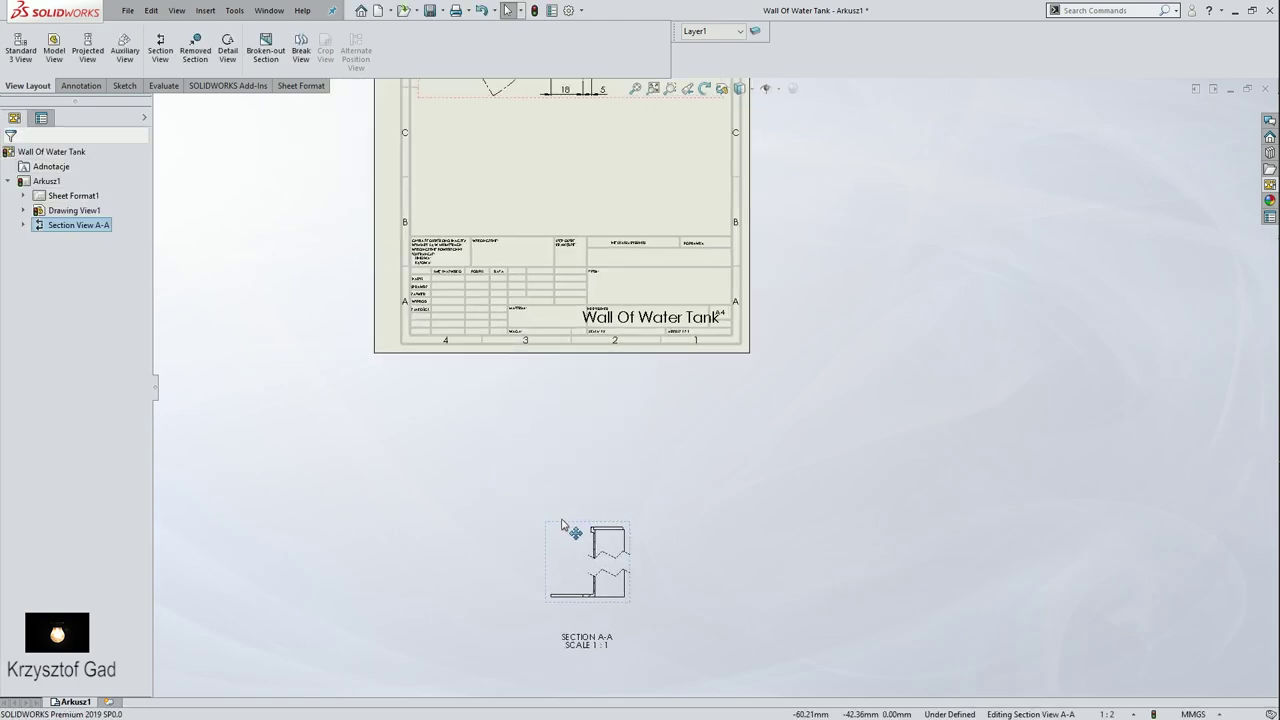
left_click_drag(549, 452, 531, 131)
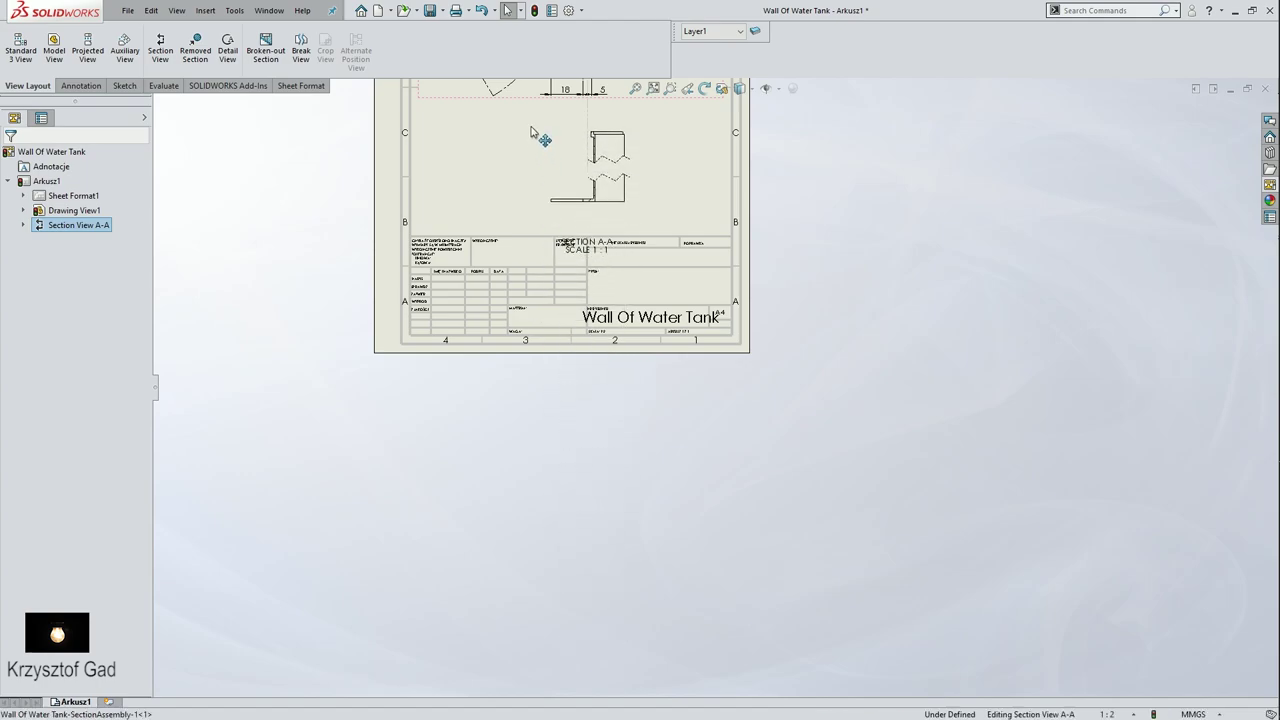
left_click(552, 205)
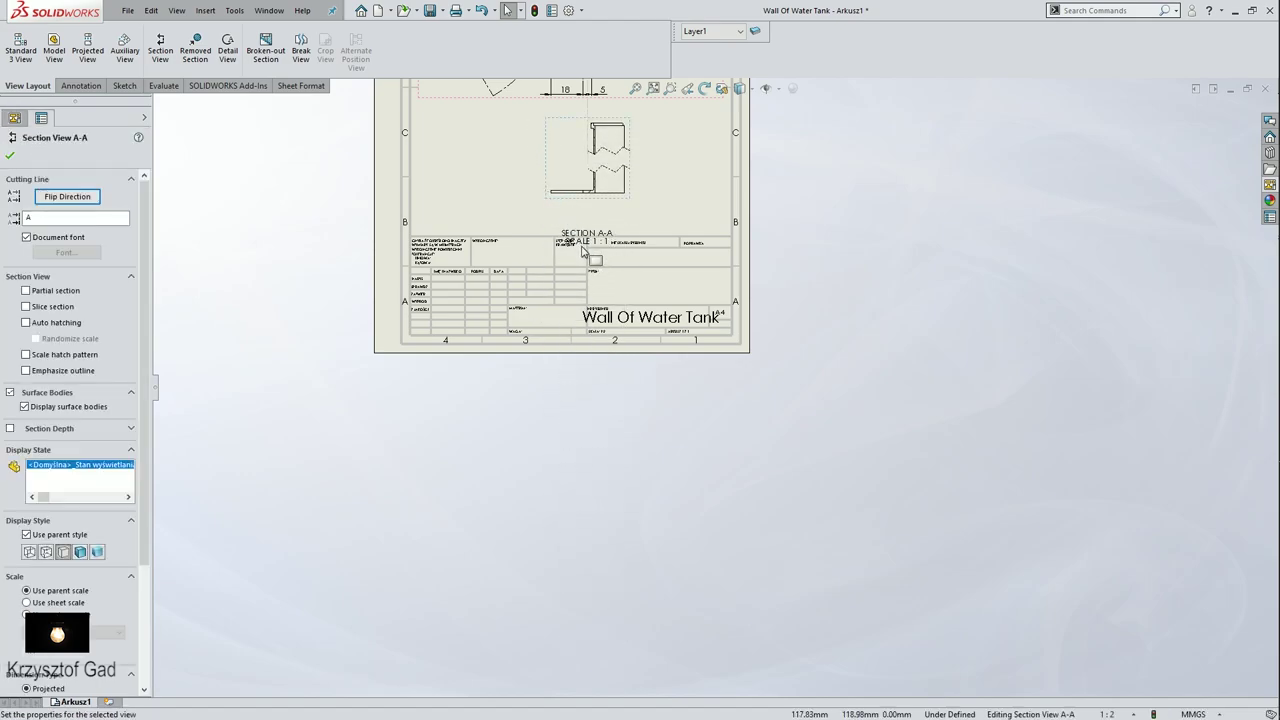
scroll(583, 250, "up", 3)
scroll(585, 500, "up", 2)
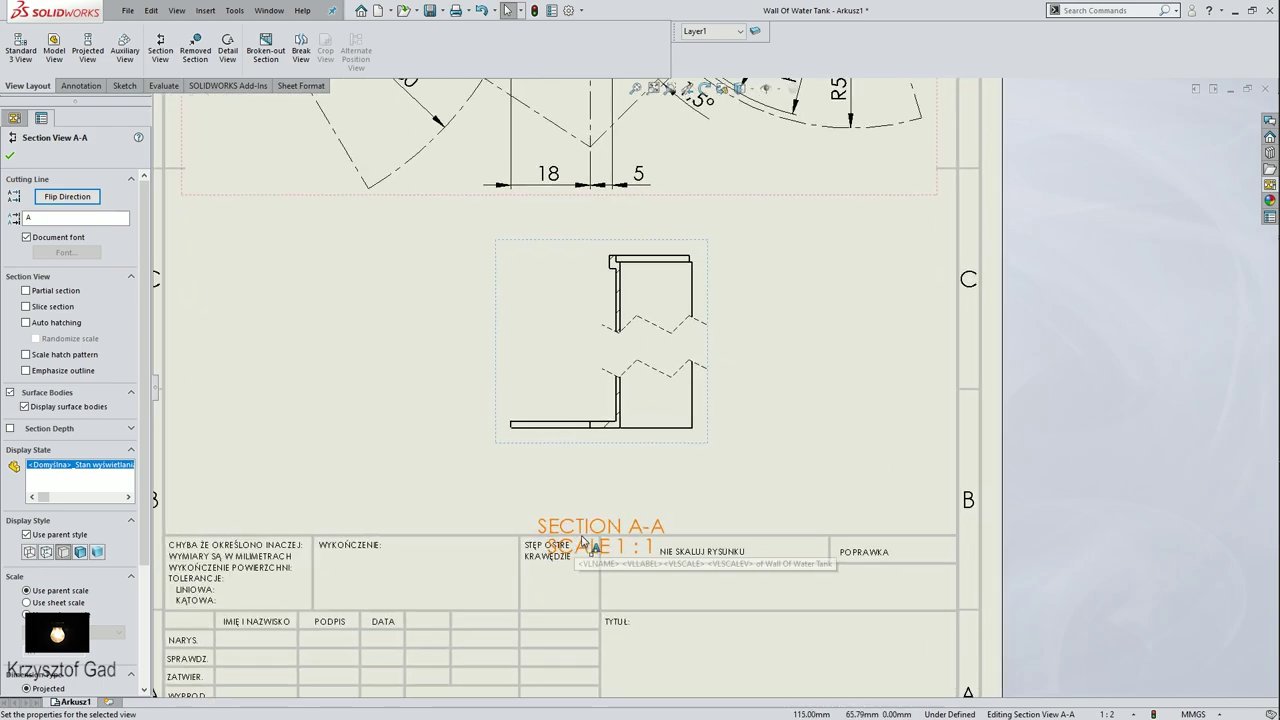
scroll(637, 523, "up", 2)
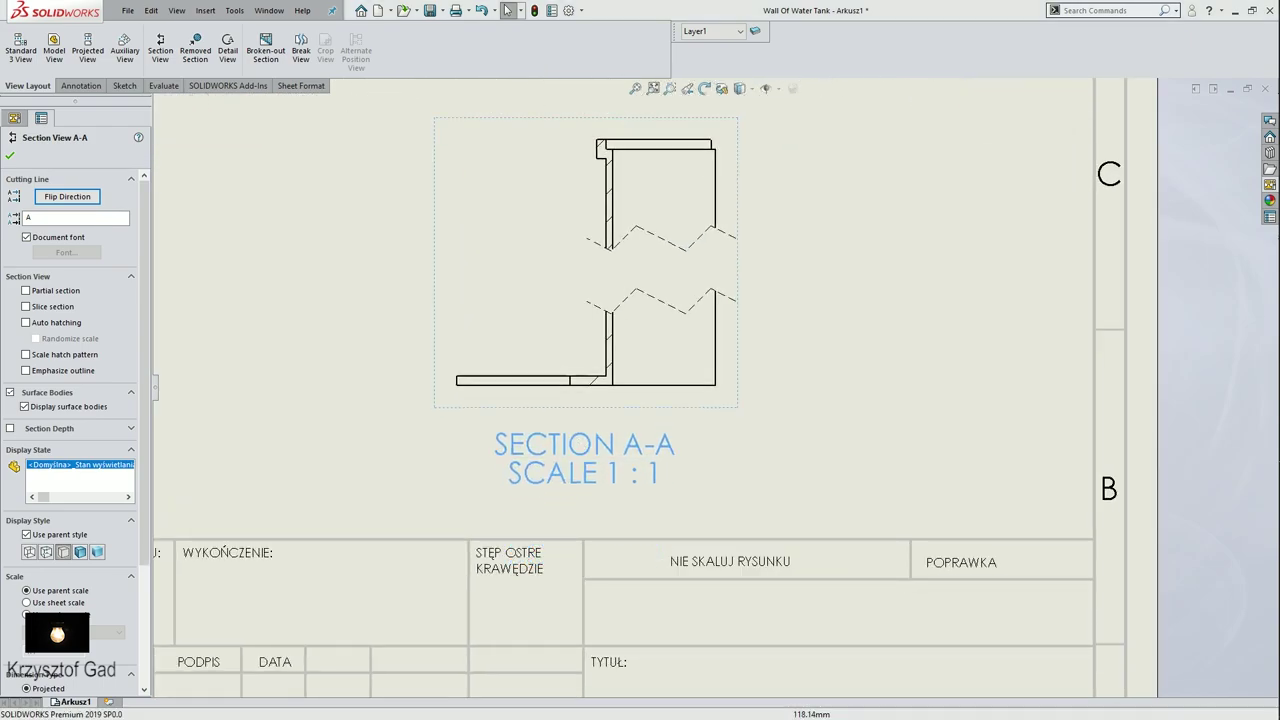
left_click(584, 444)
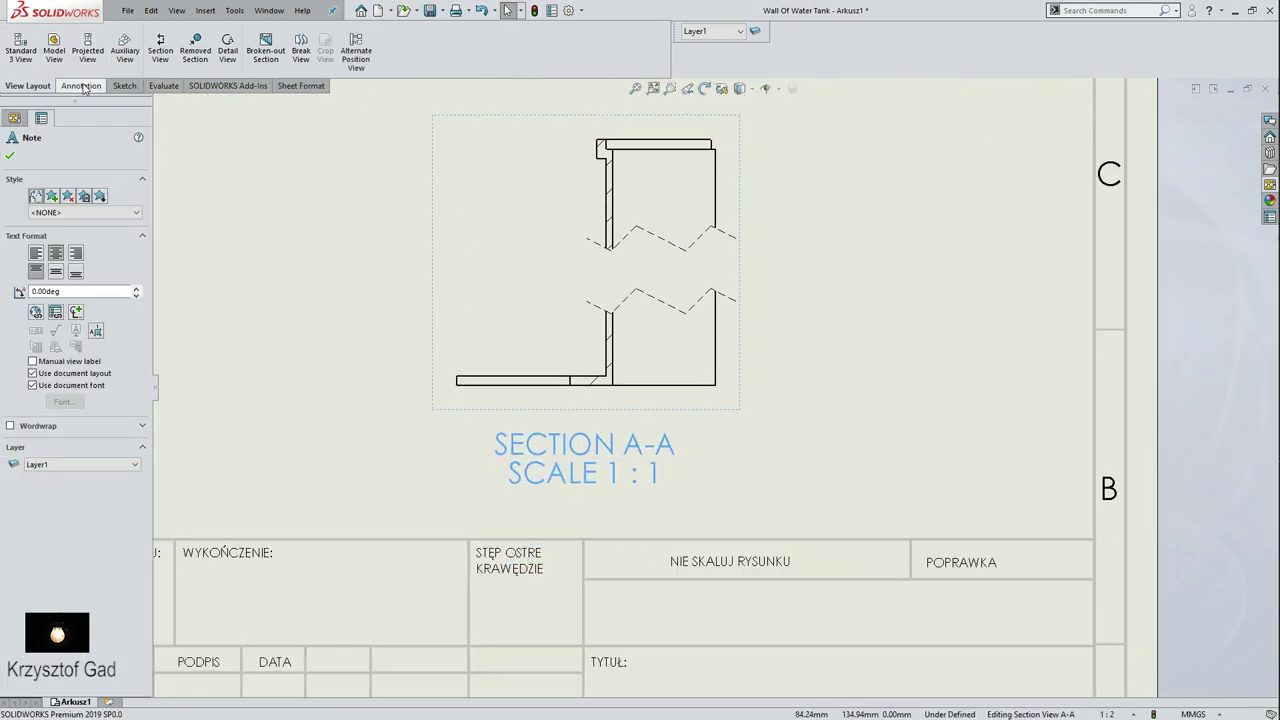
Step: Dimension section A-A: 1.5 bottom thickness, 185 height, and 1.5 and 3 at the top
left_click(81, 86)
left_click(457, 380)
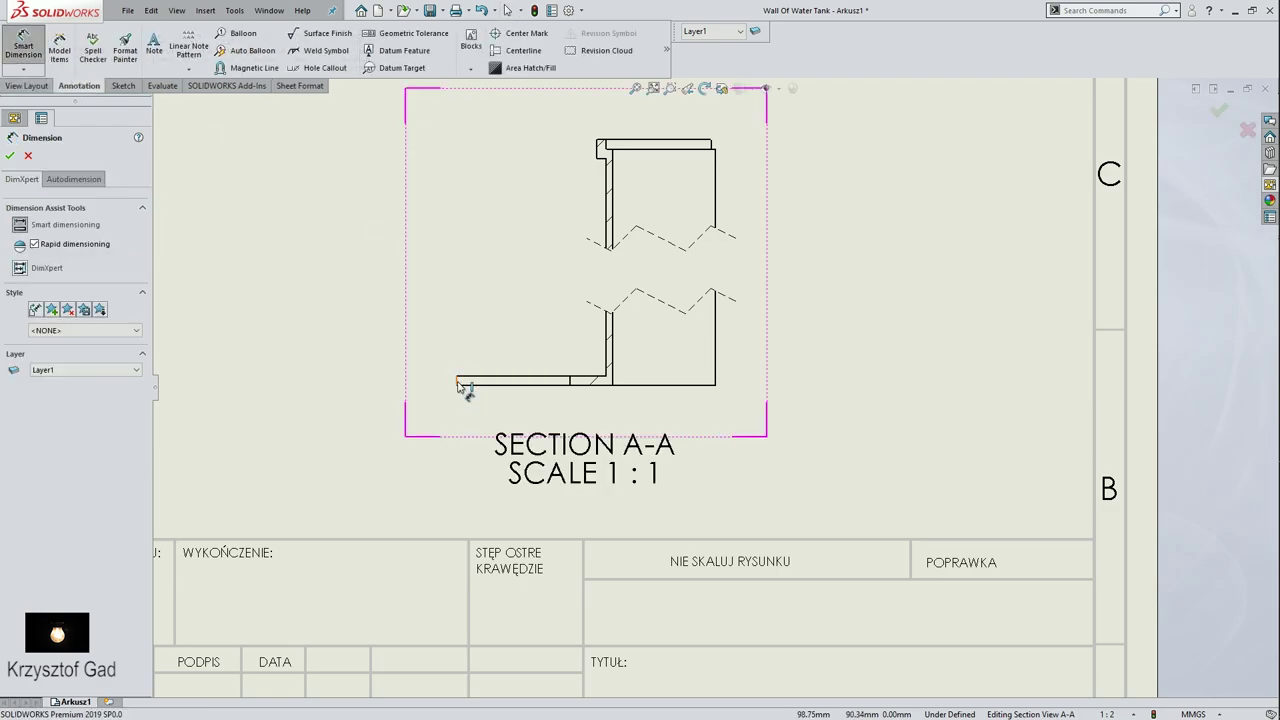
left_click(394, 450)
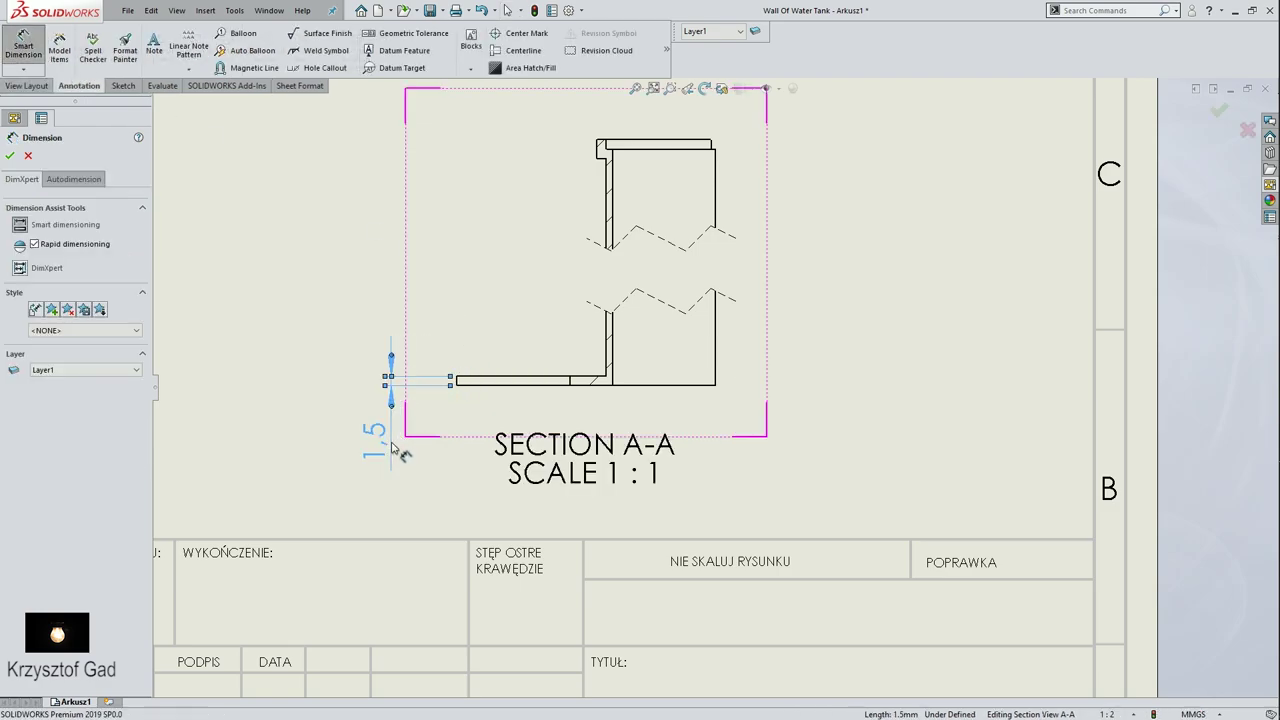
left_click(720, 352)
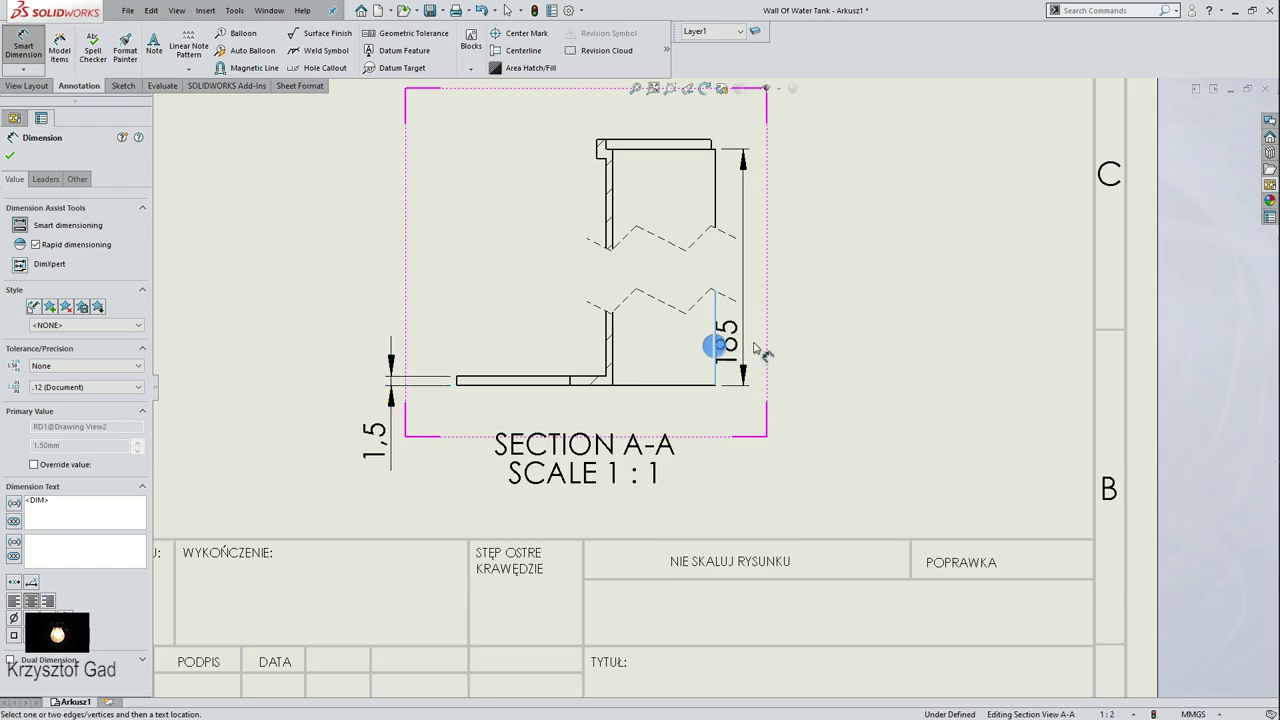
left_click(790, 260)
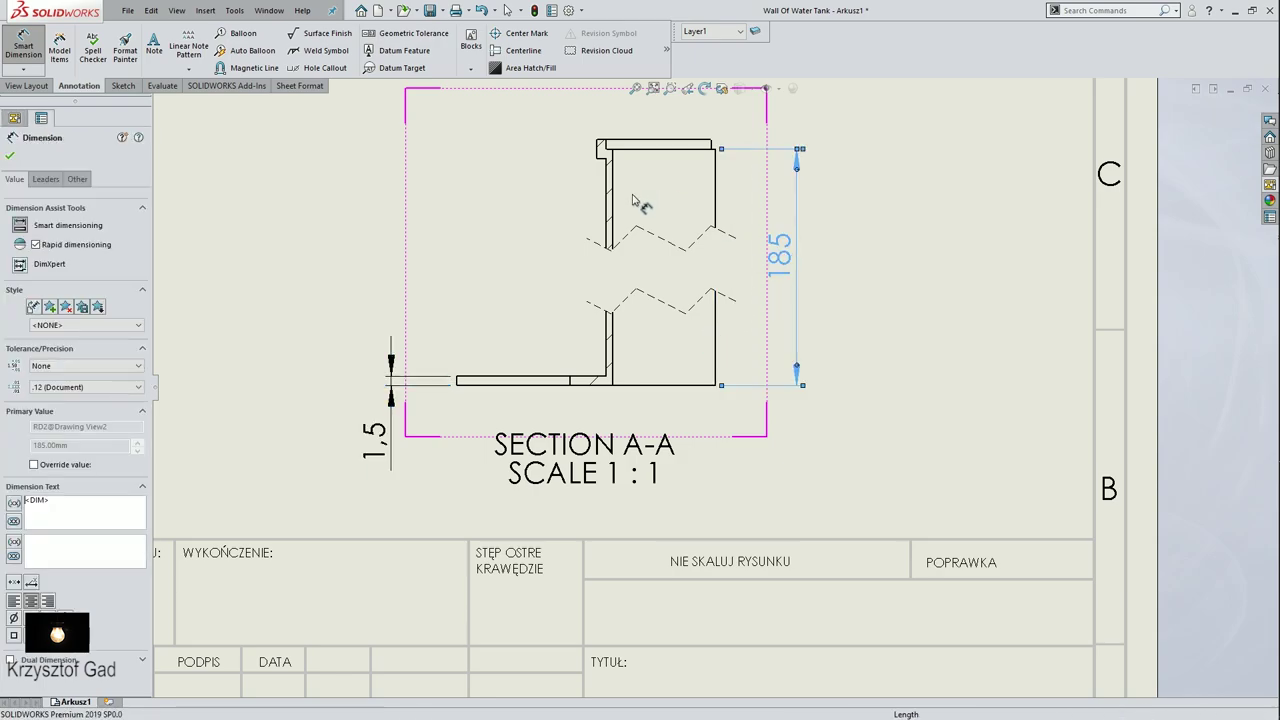
scroll(650, 200, "down", 2)
scroll(610, 300, "down", 2)
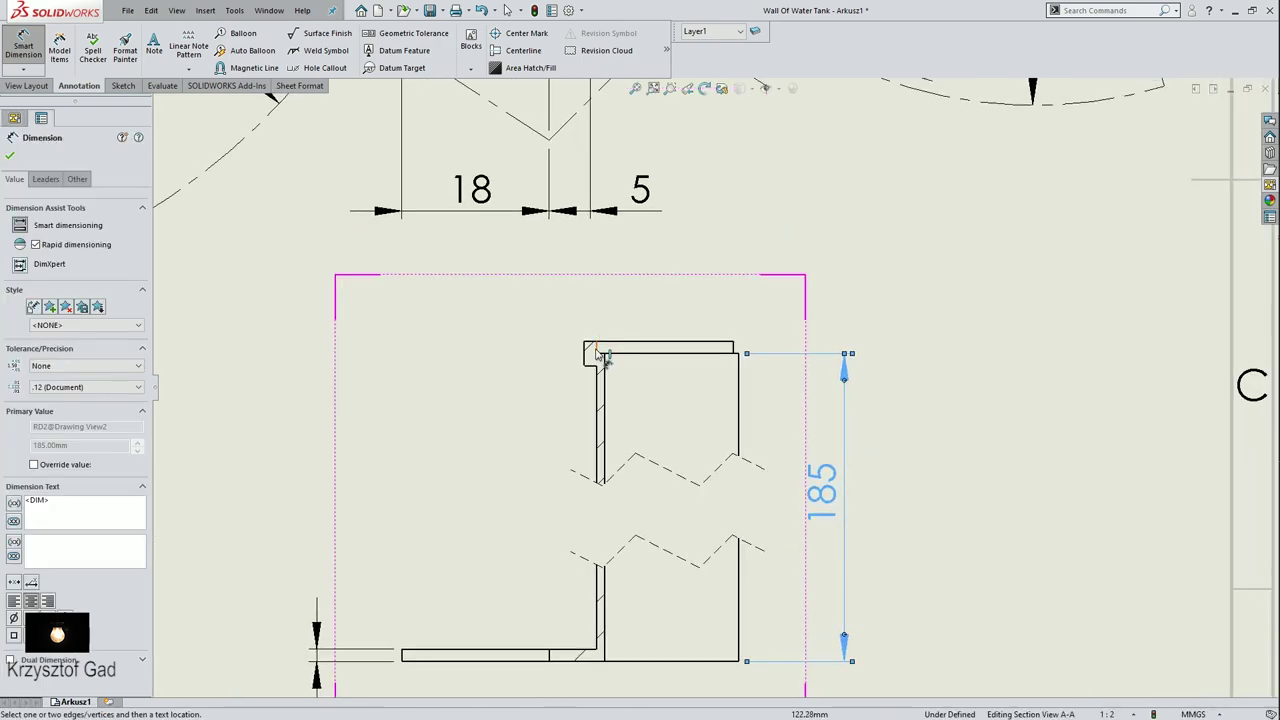
left_click(597, 352)
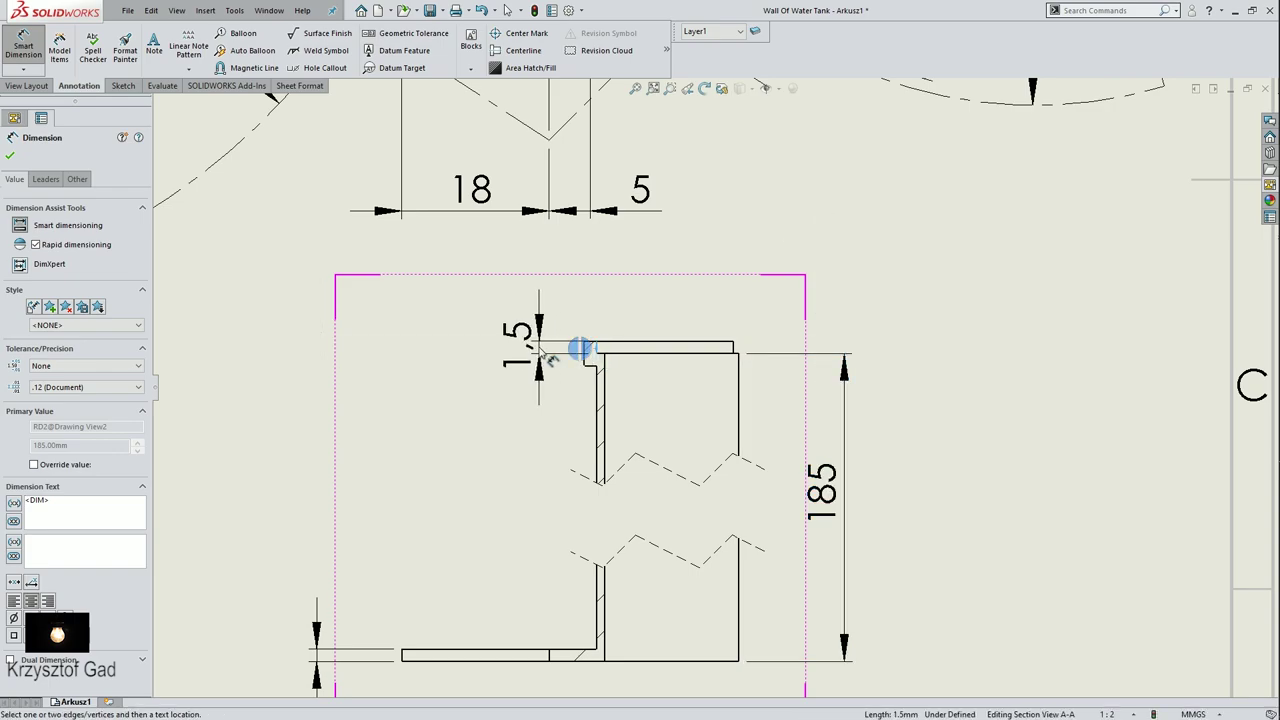
left_click(514, 429)
left_click(592, 368)
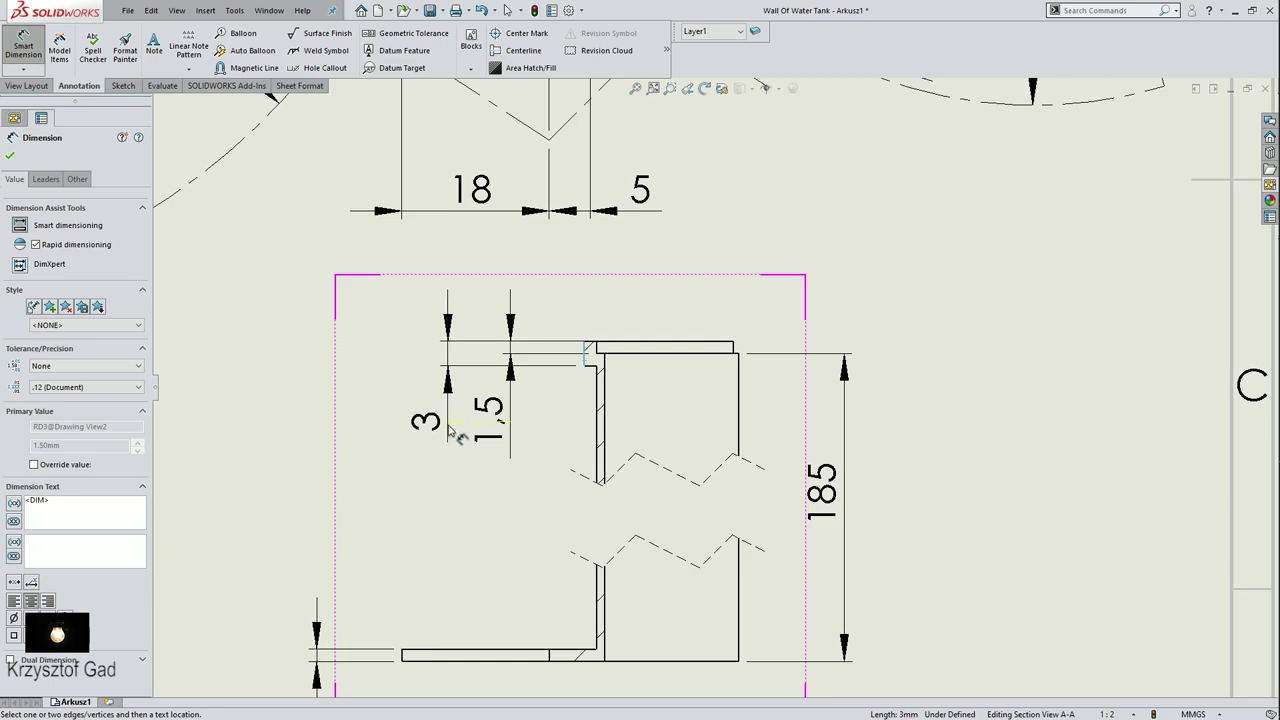
left_click(449, 443)
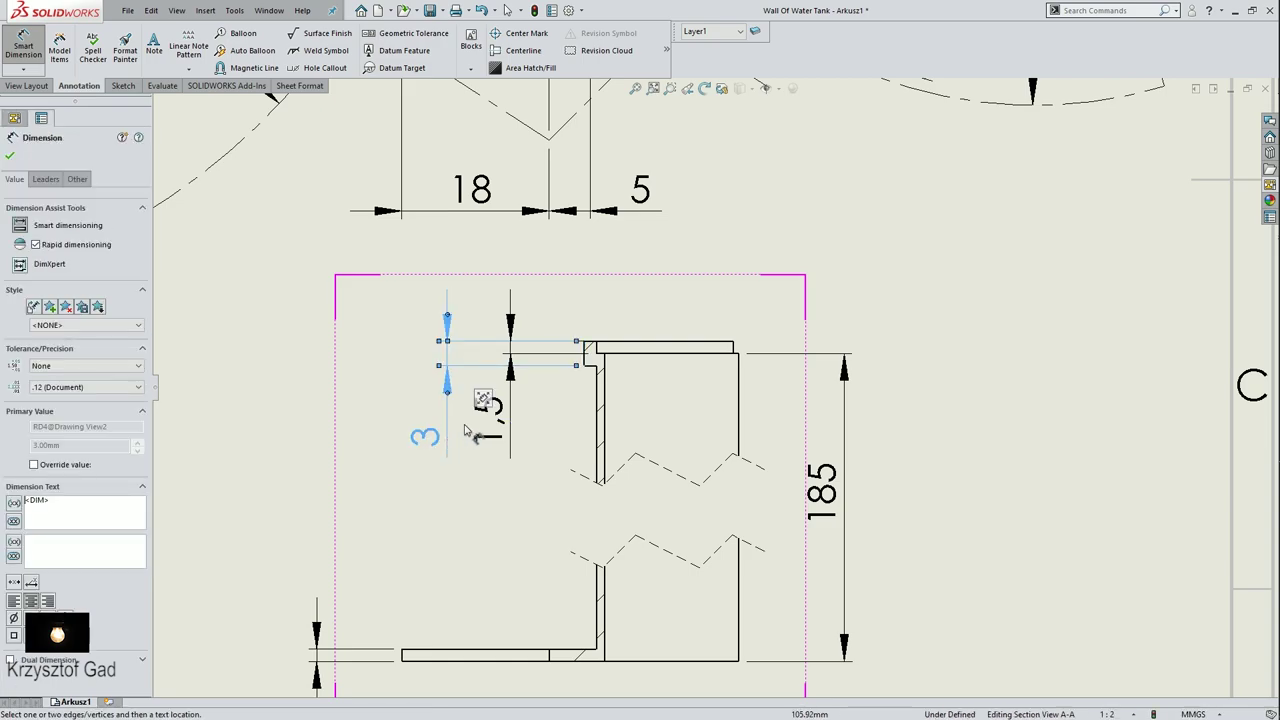
key("Escape")
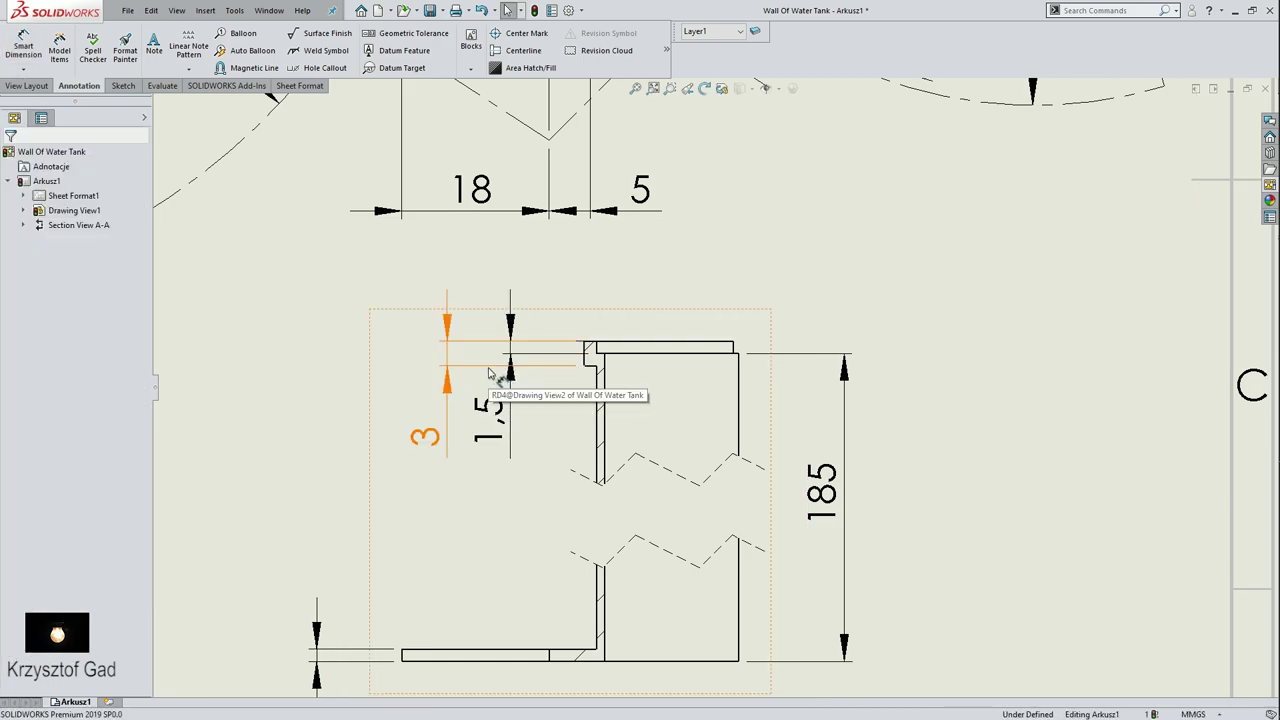
Step: Enable break lines on the 3 dimension and return to the sheet
left_click(500, 366)
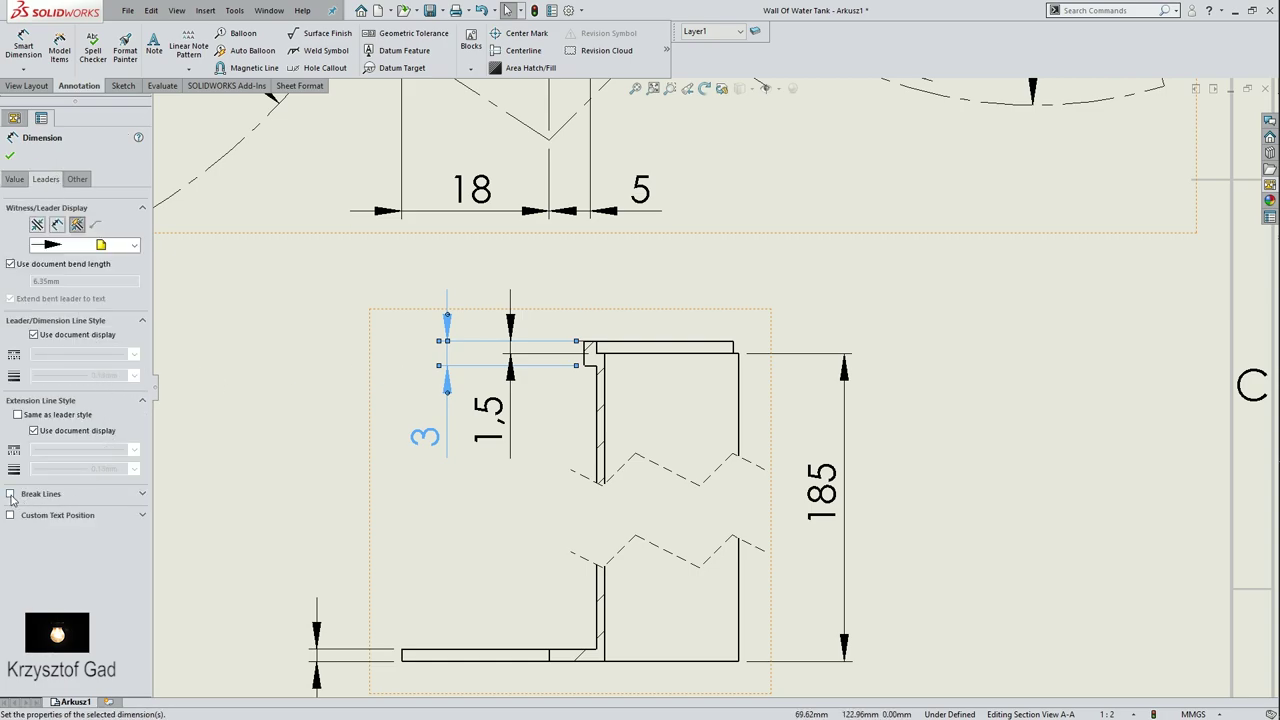
left_click(10, 494)
left_click(20, 160)
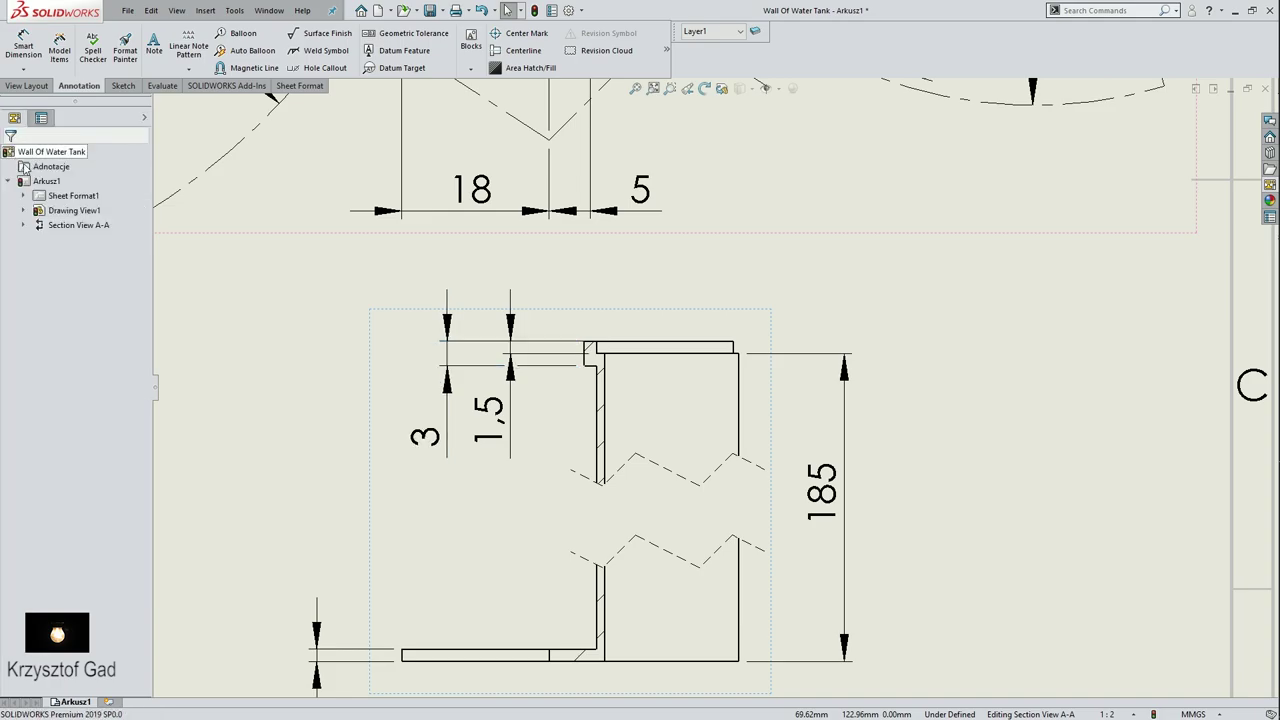
left_click(893, 258)
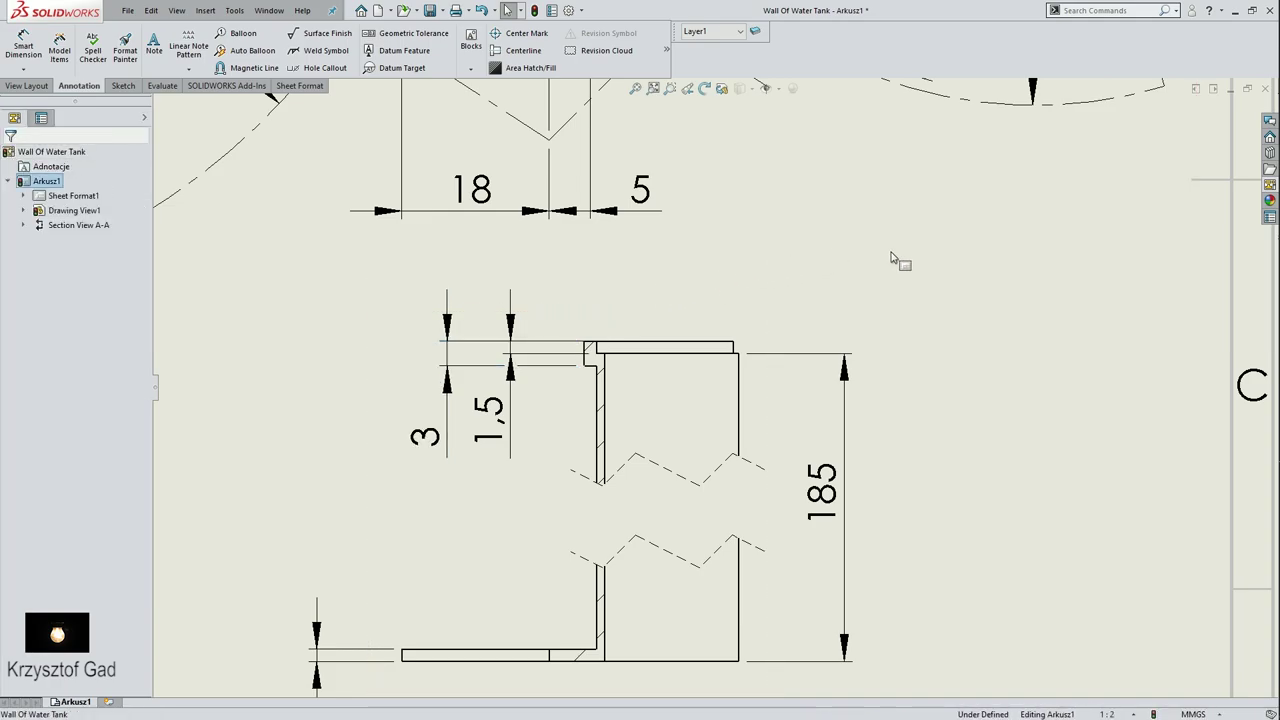
Step: Zoom over the main view's 93°, 18 and 5 dimensions, then fit the whole A4 sheet
key("ctrl+shift+z")
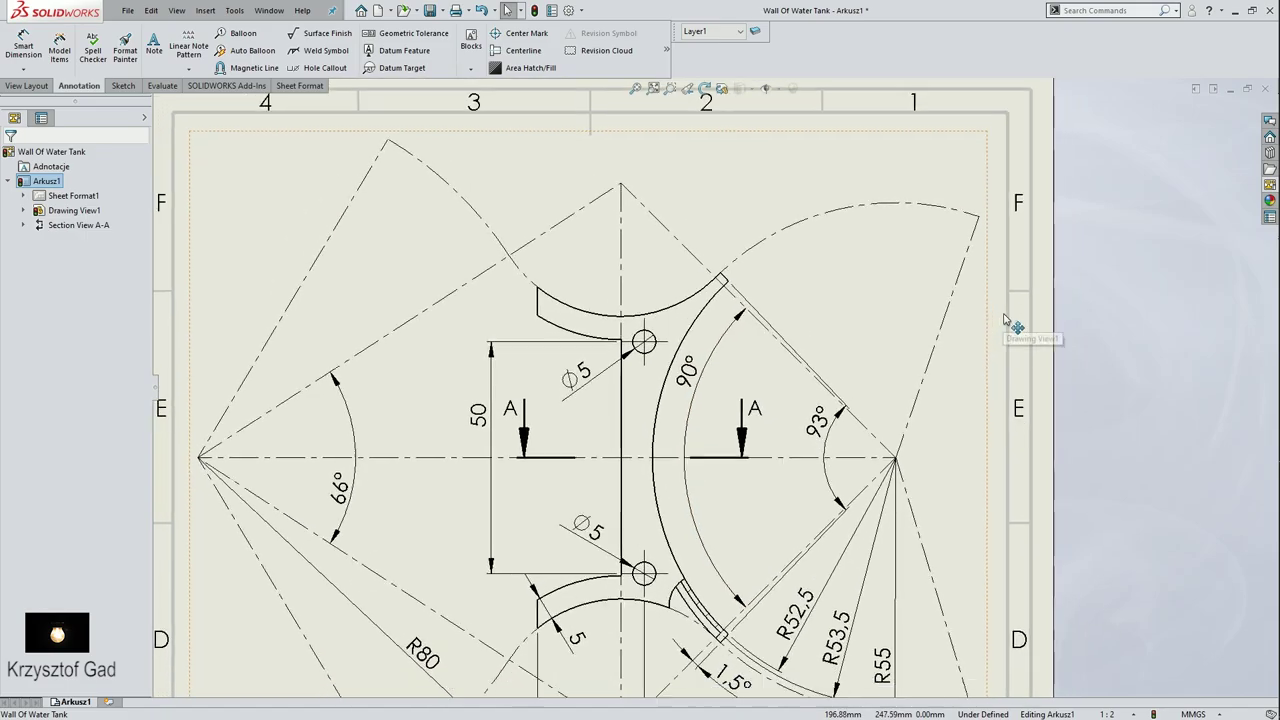
key("ctrl+shift+z")
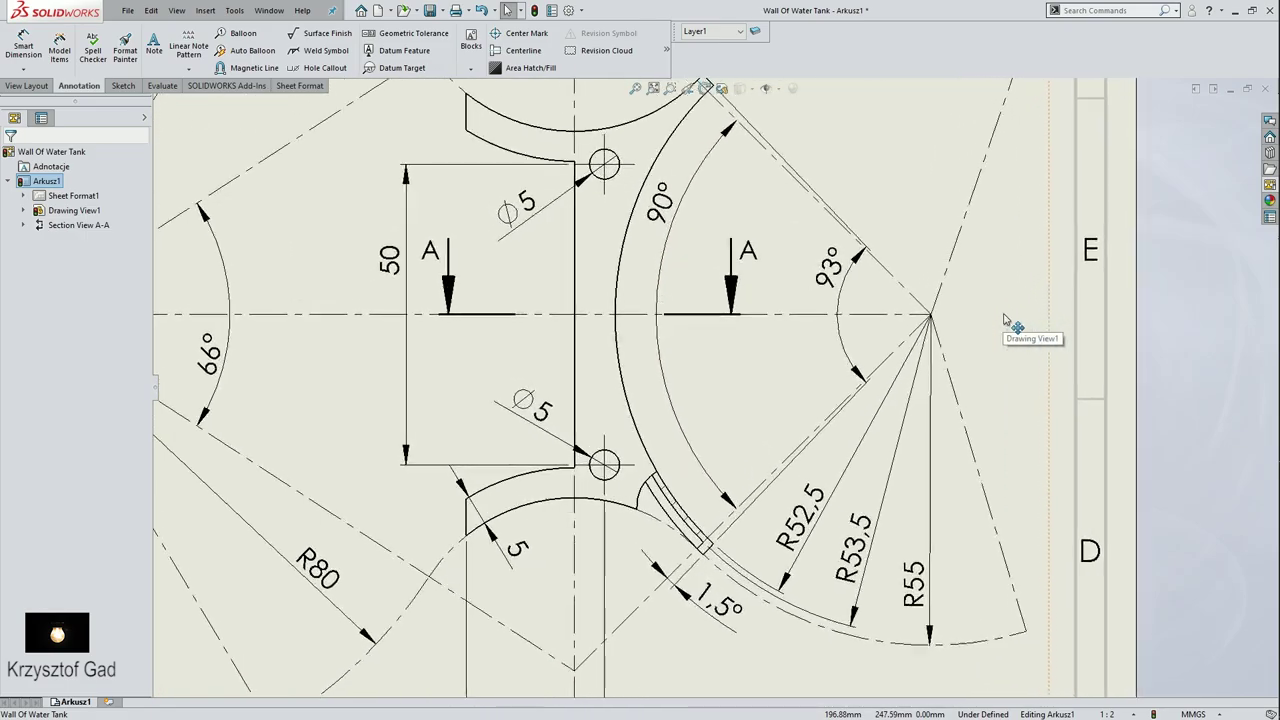
key("ctrl+shift+z")
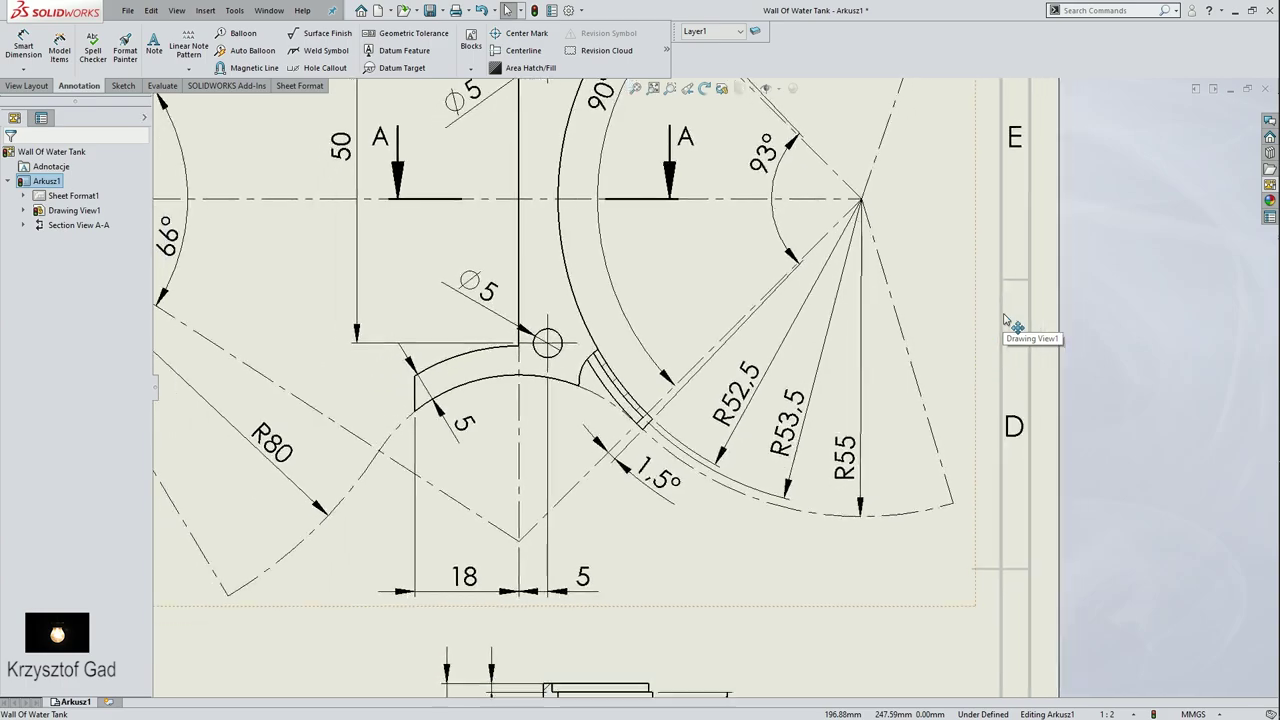
key("f")
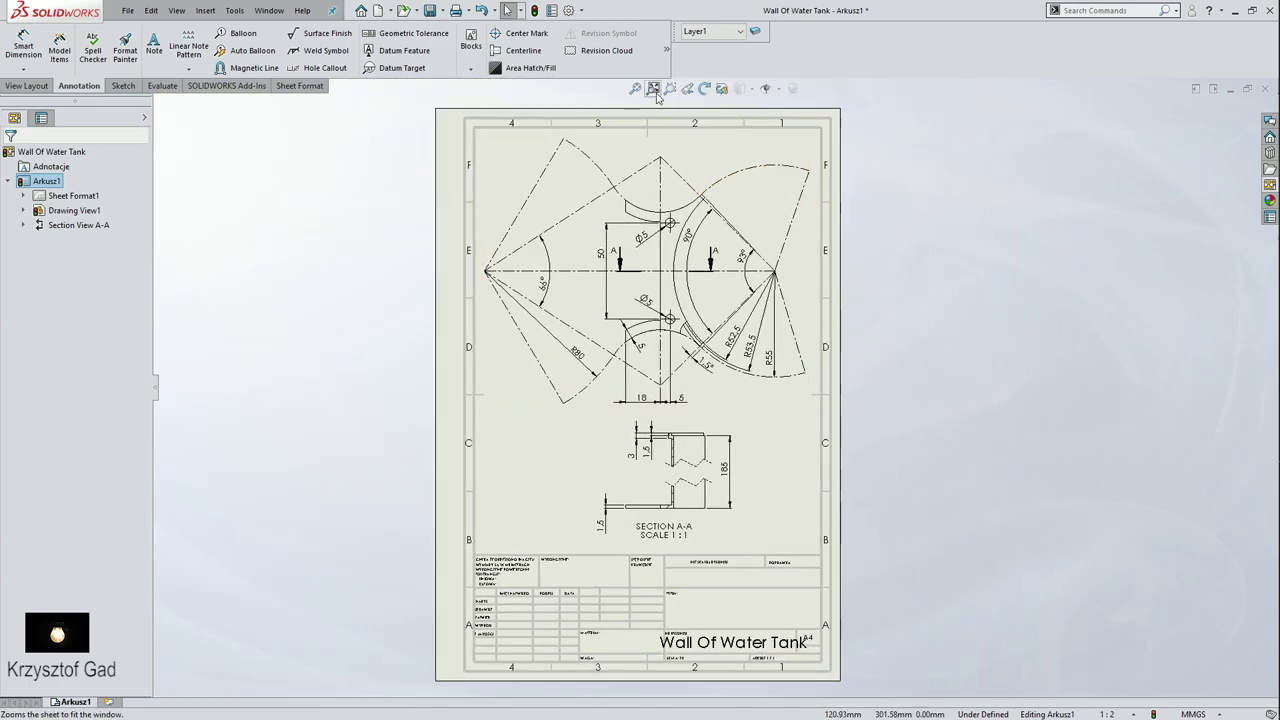
left_click(655, 91)
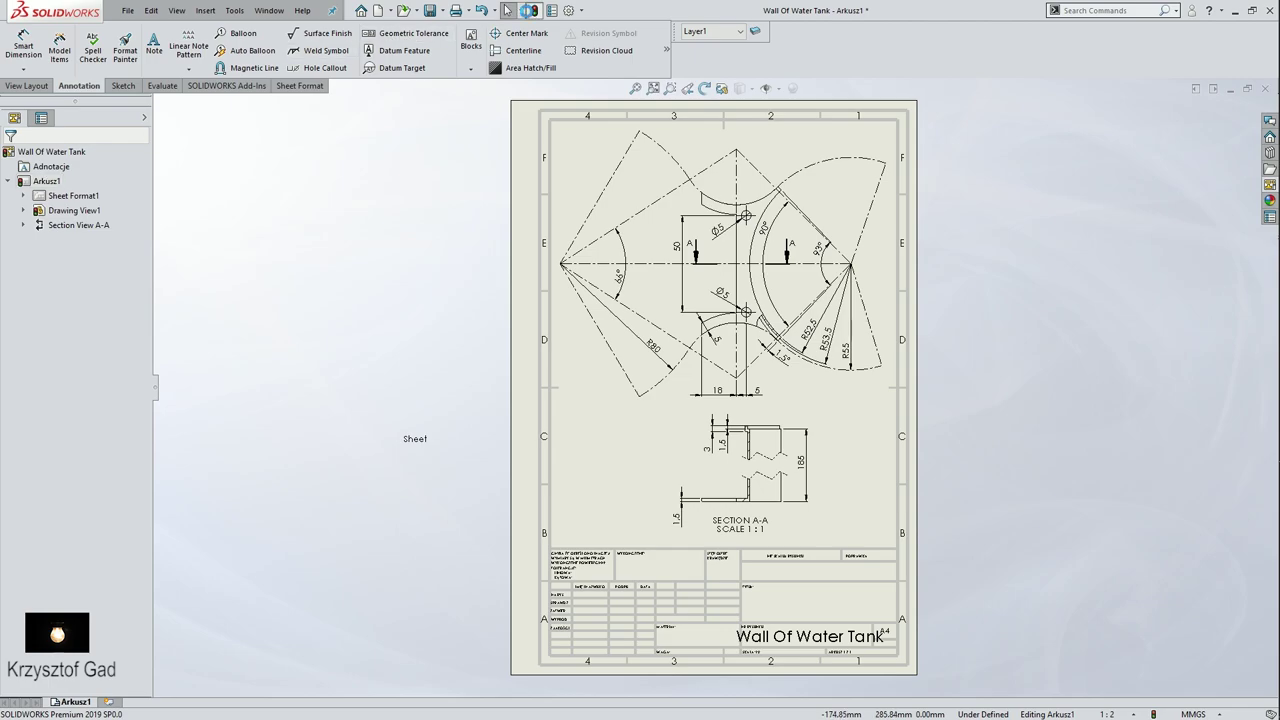
Step: In the sheet format, resize the 'Wall Of Water Tank' title note from 24 to 18 pt
right_click(53, 187)
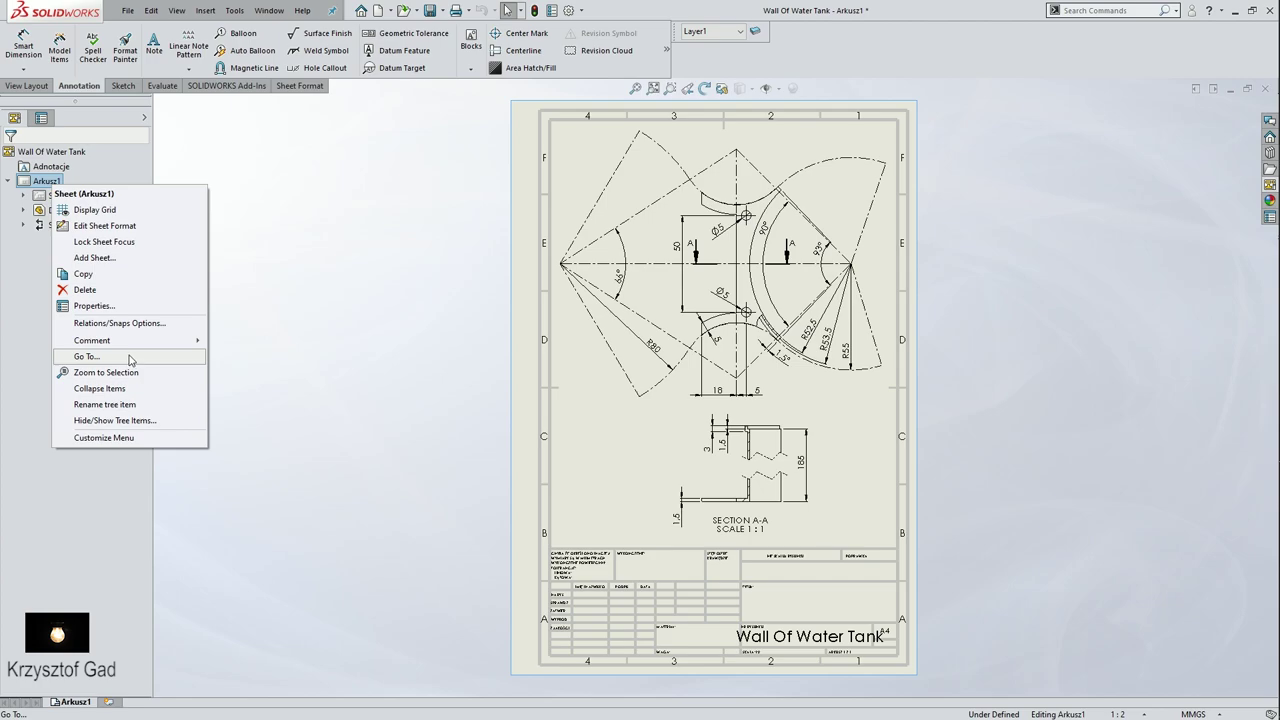
left_click(135, 233)
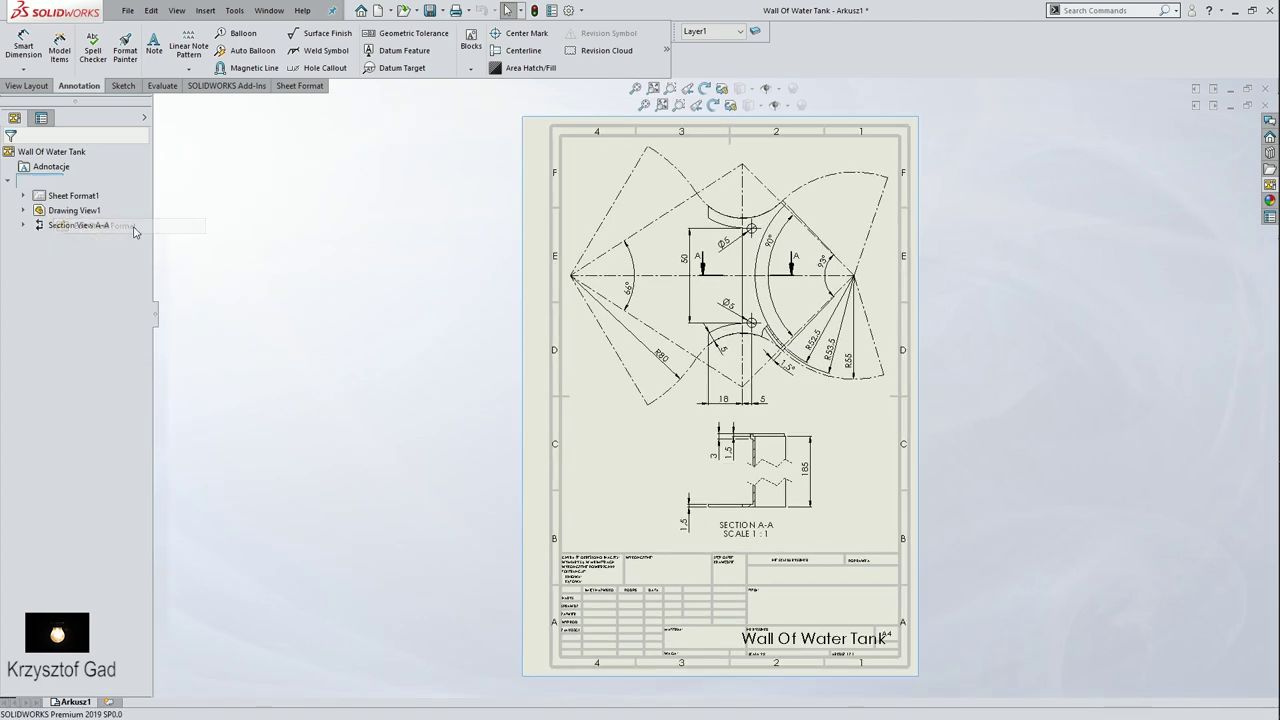
double_click(809, 645)
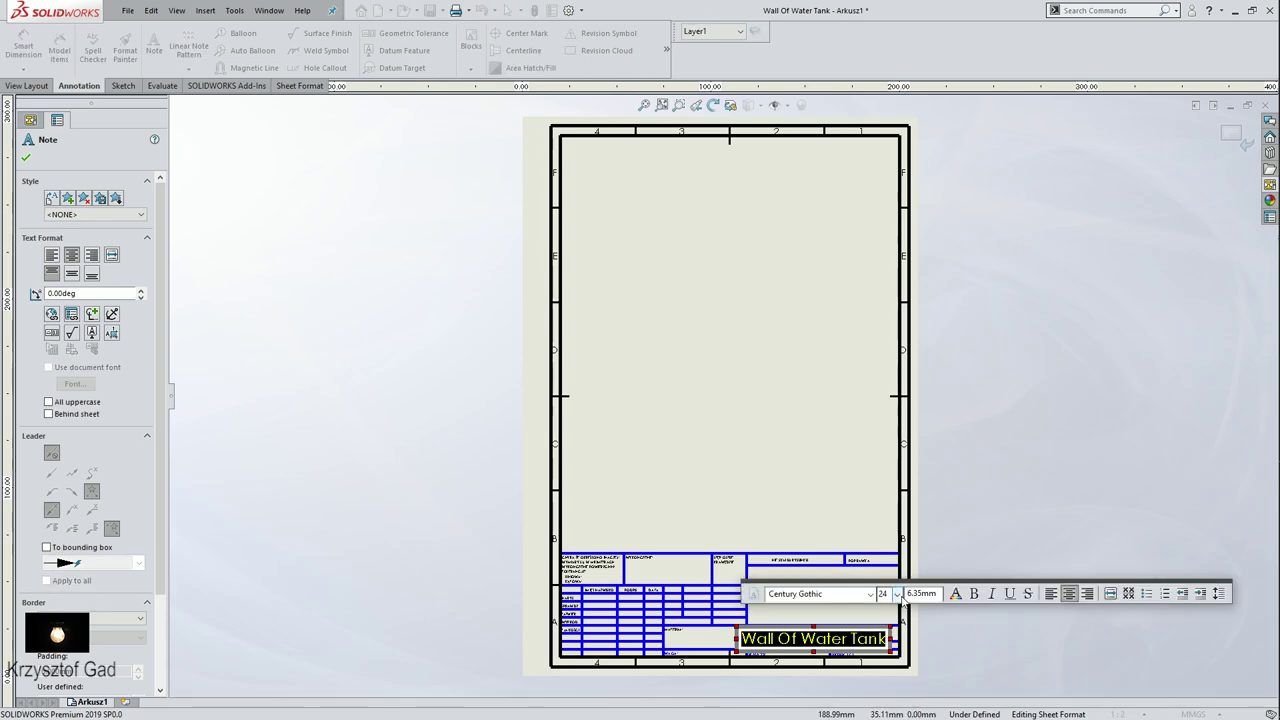
left_click(899, 595)
left_click(895, 503)
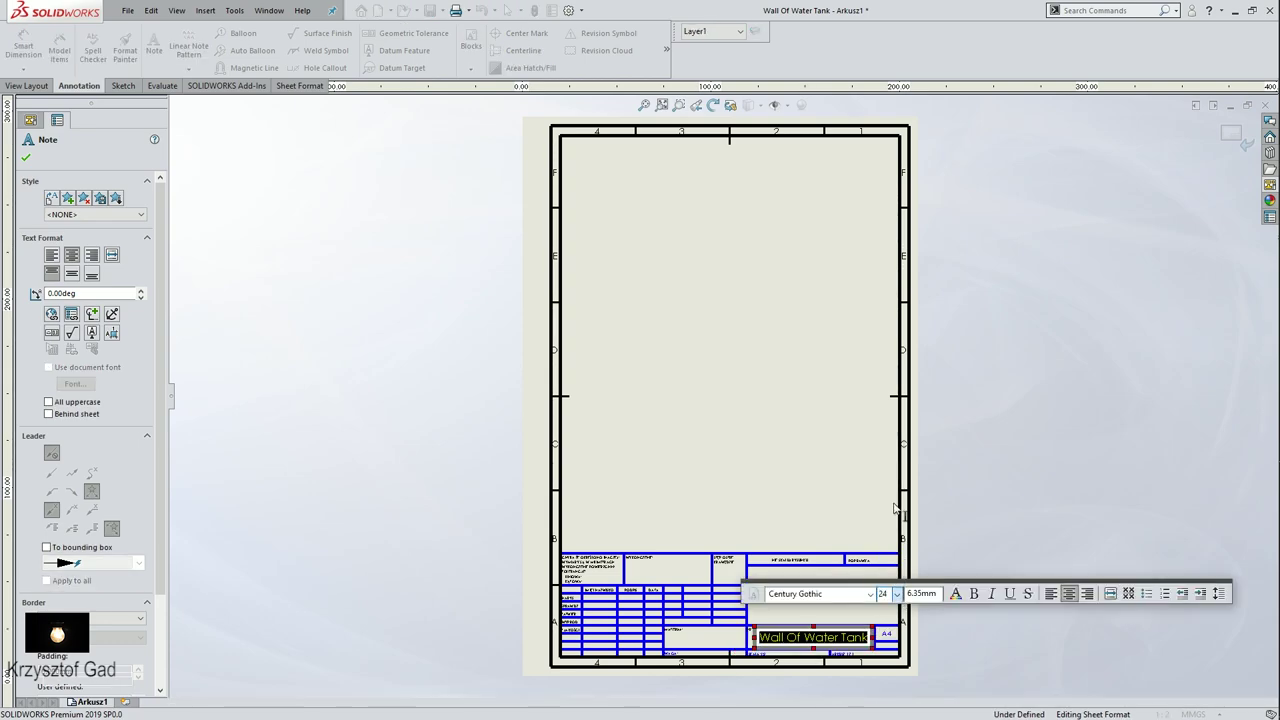
left_click(988, 502)
left_click(1238, 134)
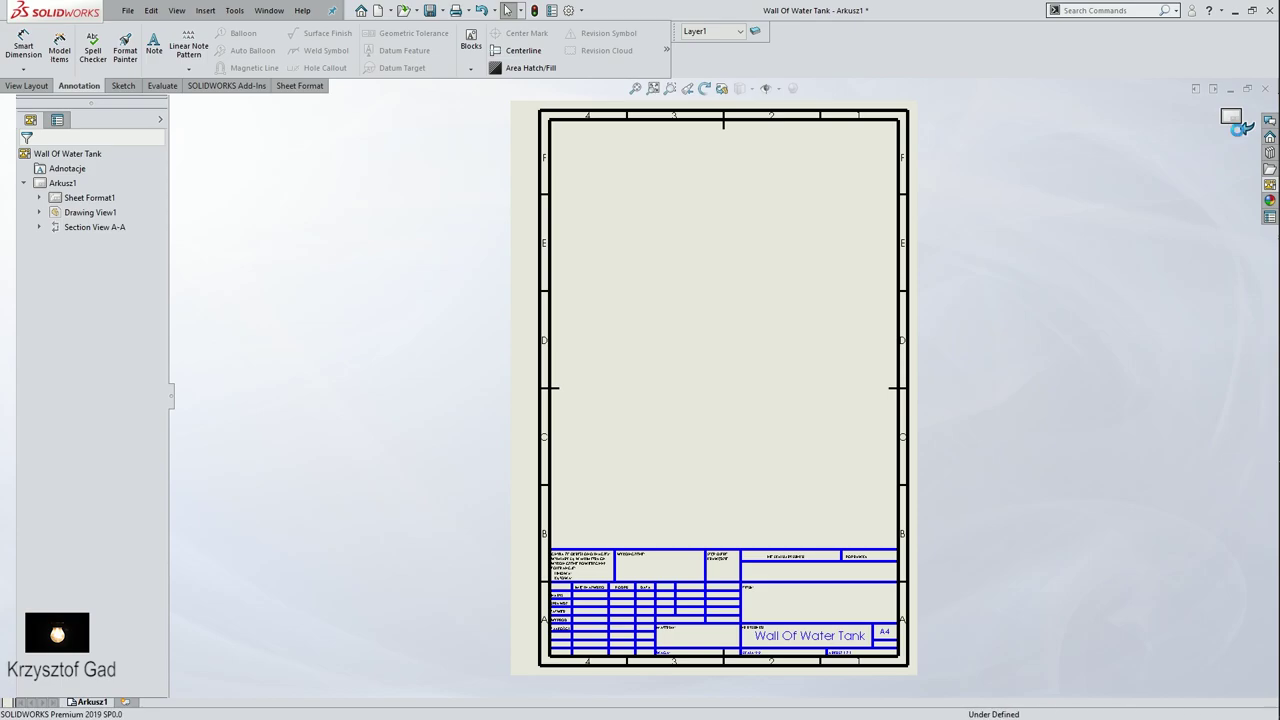